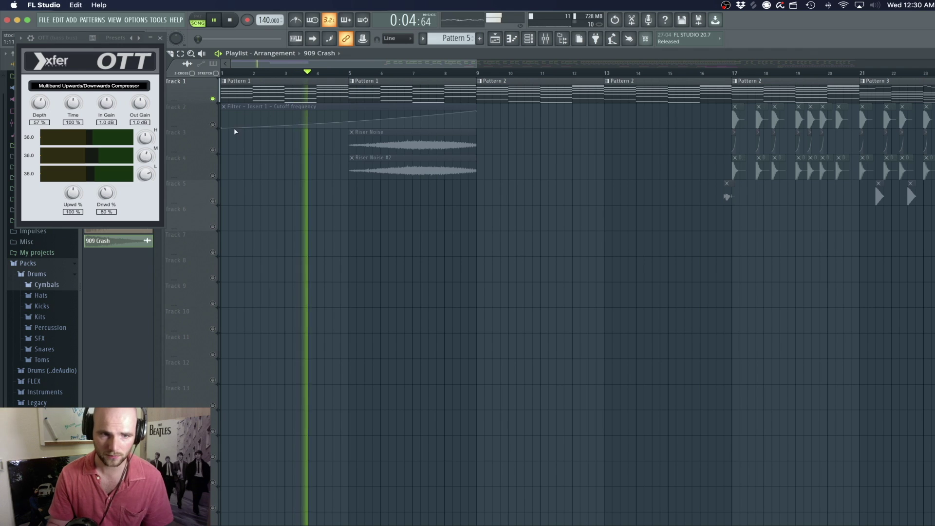
# - Solo Track 3 and play the Riser Noise clip from bar 5
pyautogui.press('space')
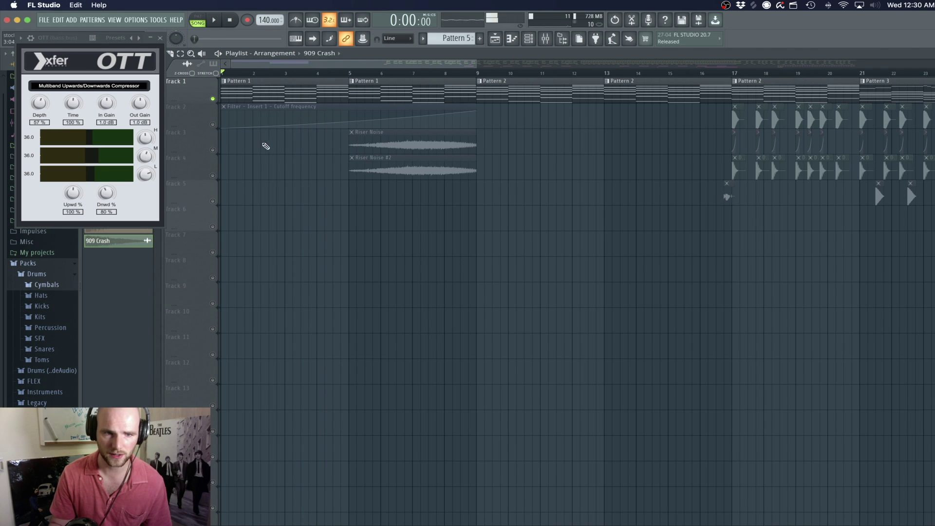
pyautogui.click(215, 153)
pyautogui.press('space')
pyautogui.click(349, 73)
pyautogui.press('space')
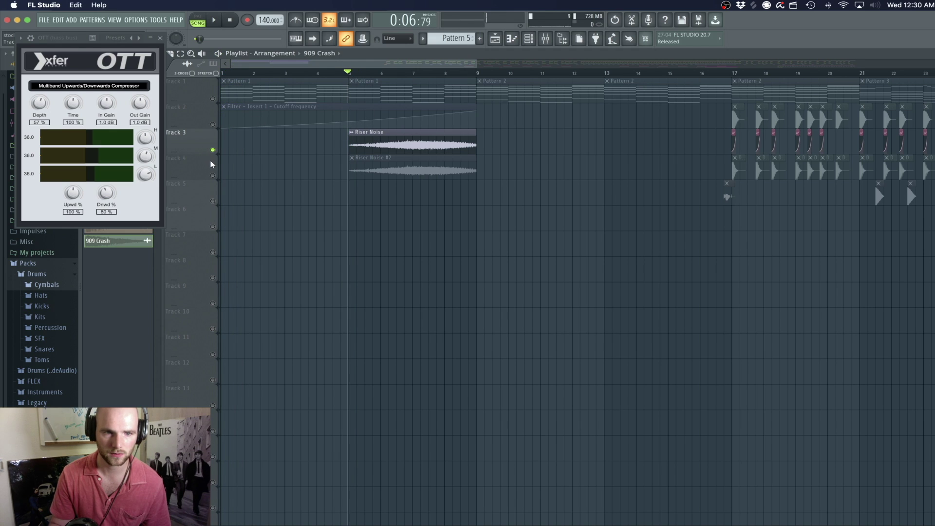
# - Unmute Tracks 4, 2 and 1 and play the section from bar 5 with all four tracks active
pyautogui.click(217, 175)
pyautogui.click(215, 124)
pyautogui.click(213, 98)
pyautogui.press('space')
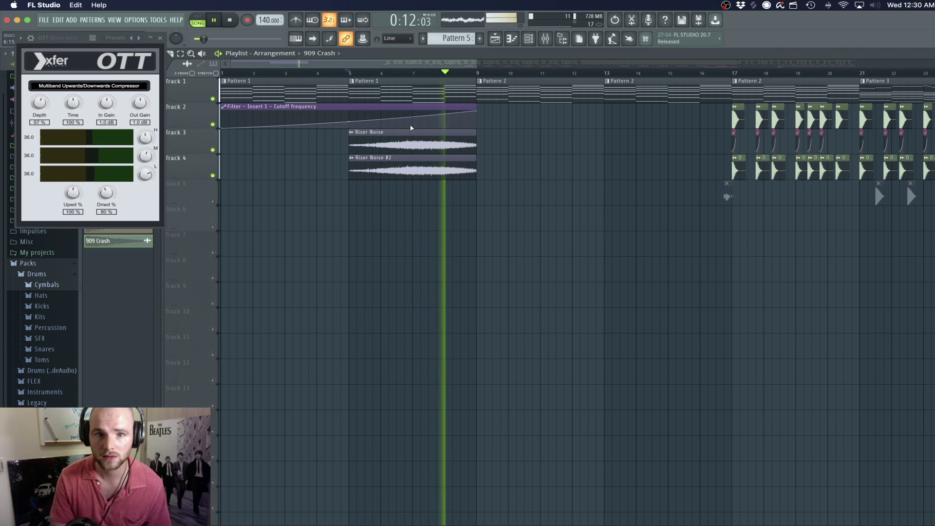
pyautogui.press('space')
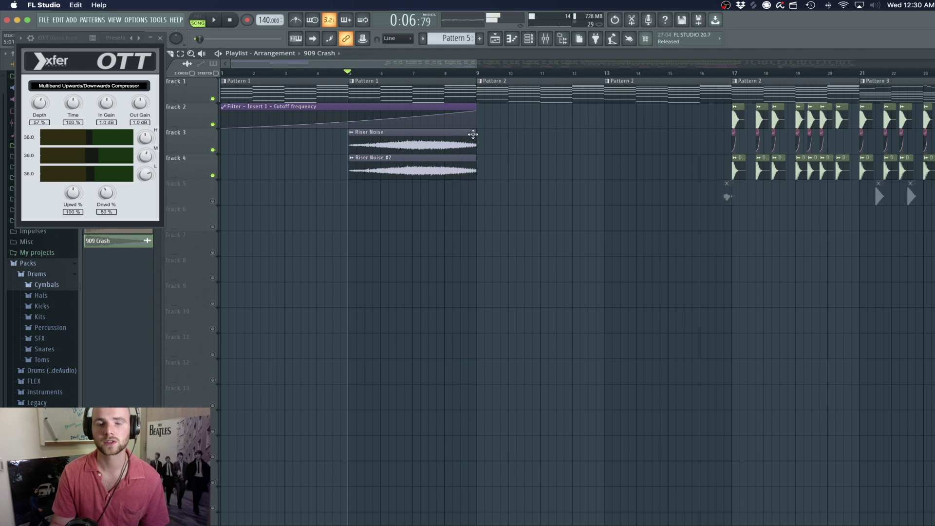
# - Show the mixer, select Insert 1 and open its Fruity Filter effect
pyautogui.click(545, 43)
pyautogui.moveTo(578, 171); pyautogui.dragTo(539, 174)
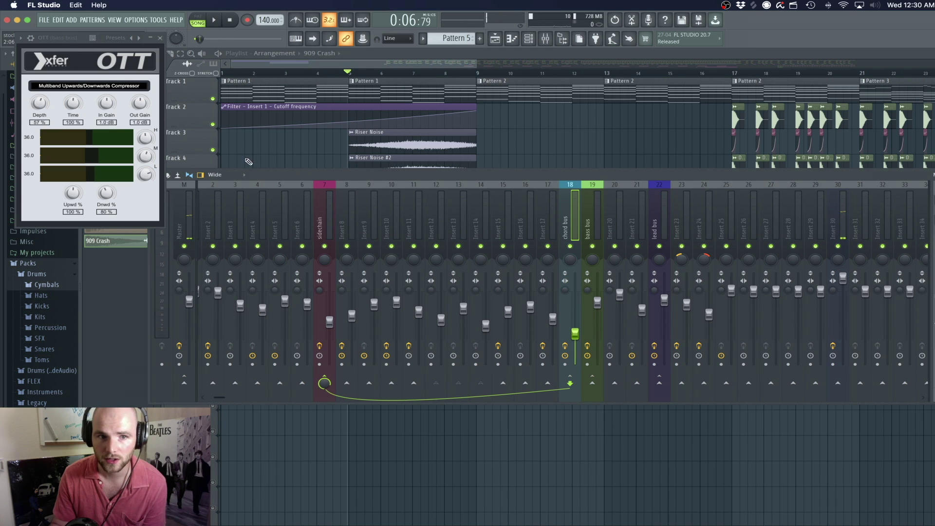
pyautogui.scroll(1, 300, 198)
pyautogui.click(214, 208)
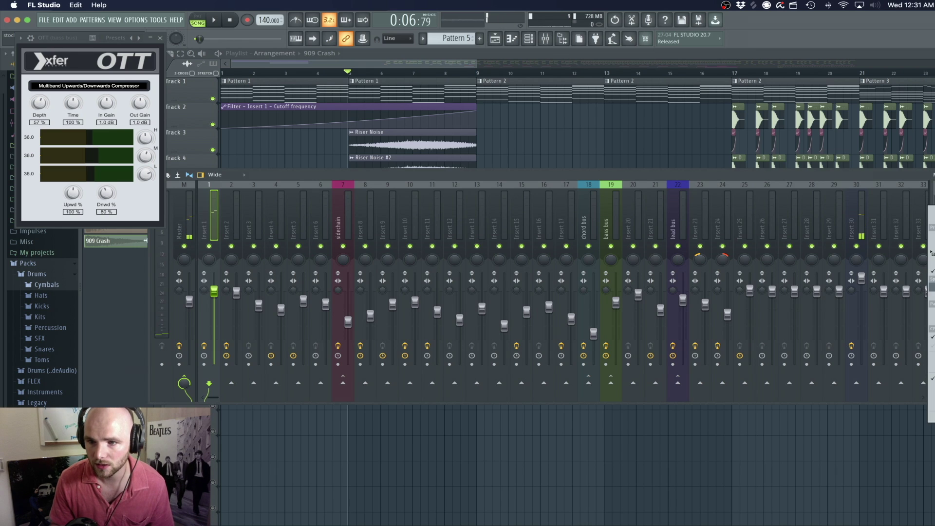
pyautogui.click(934, 210)
pyautogui.click(934, 210)
pyautogui.moveTo(933, 219)
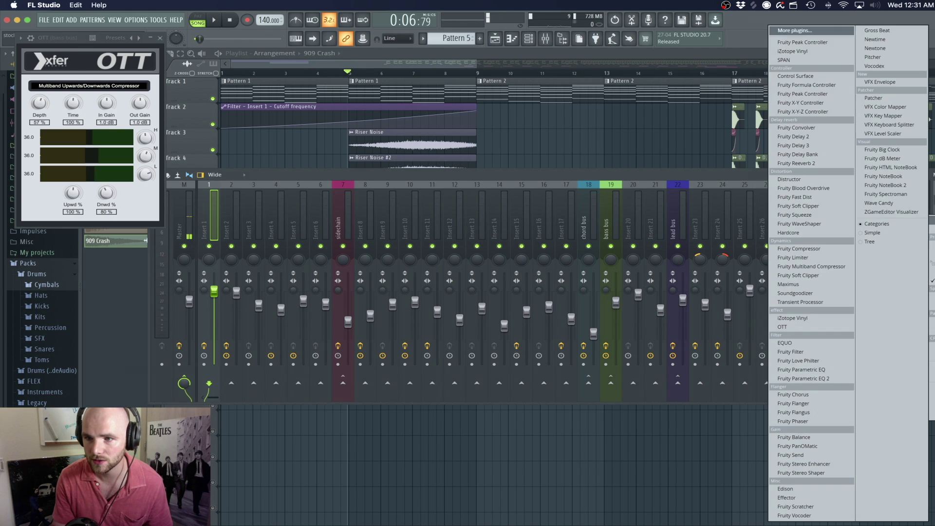
pyautogui.click(934, 323)
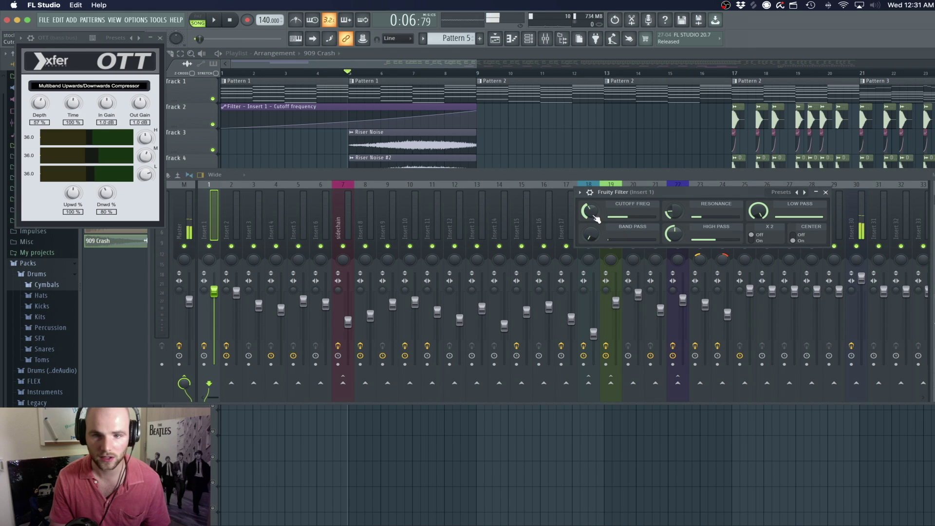
# - Examine the automation options for the Fruity Filter's cutoff frequency and bring the playlist back into view
pyautogui.rightClick(595, 216)
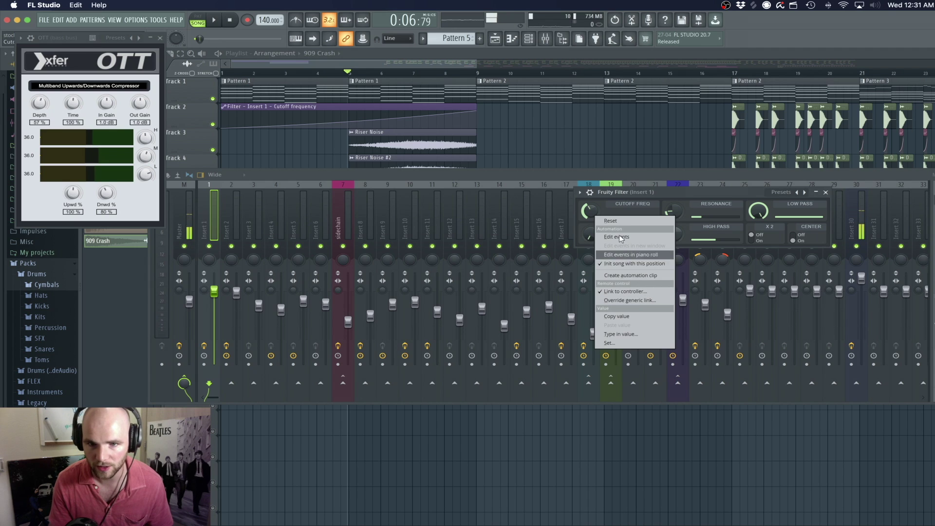
pyautogui.click(681, 196)
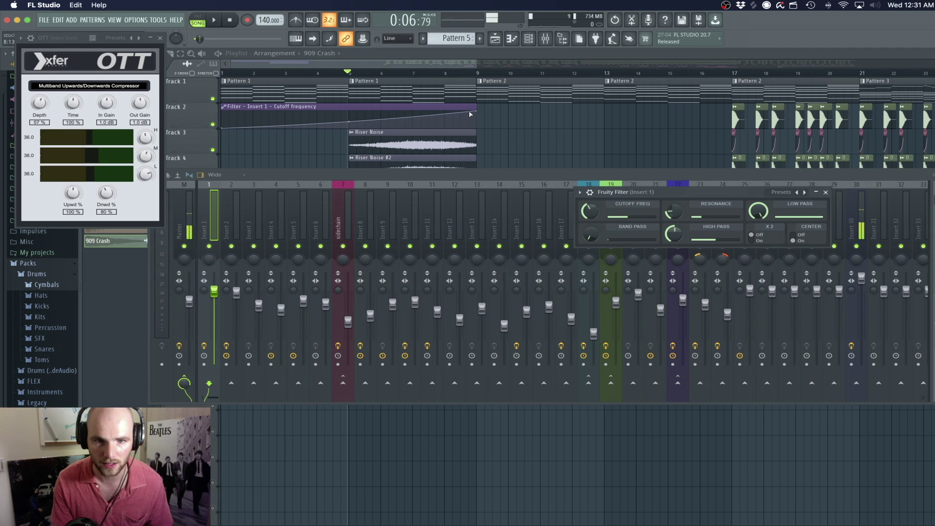
pyautogui.click(436, 139)
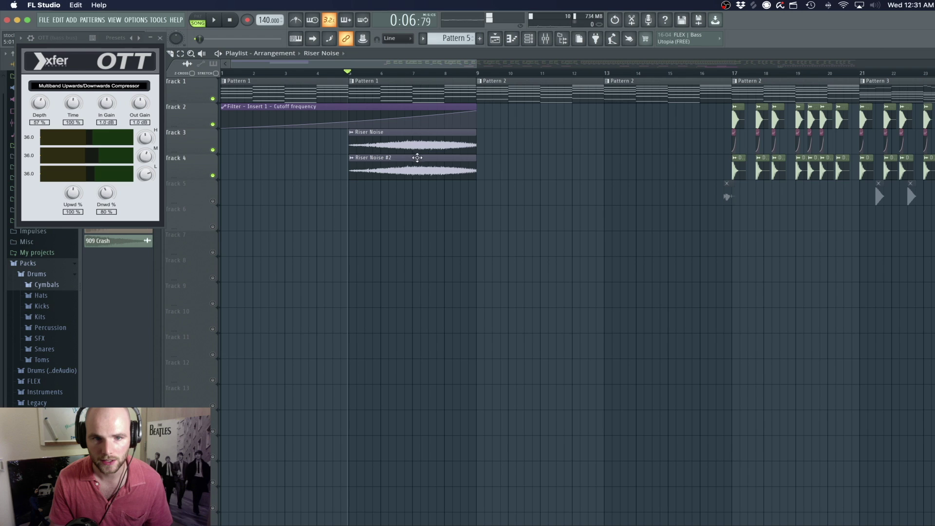
# - Show the mixer again, play the riser section briefly and inspect the Gross Beat effect on Insert 2
pyautogui.click(545, 39)
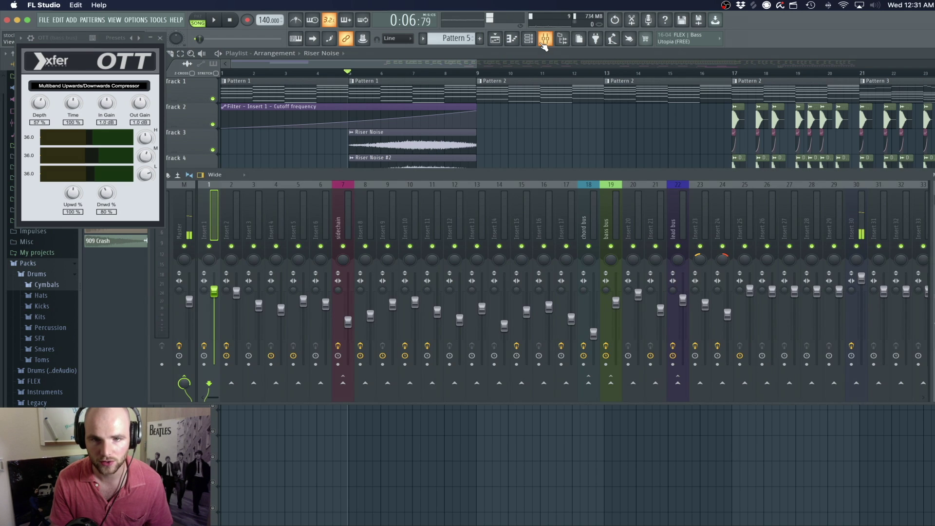
pyautogui.press('space')
pyautogui.press('space')
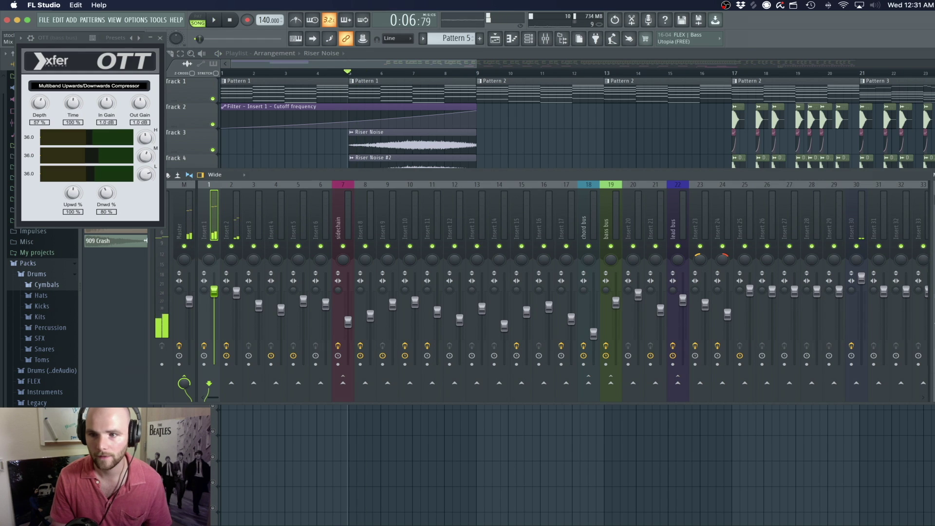
pyautogui.click(227, 195)
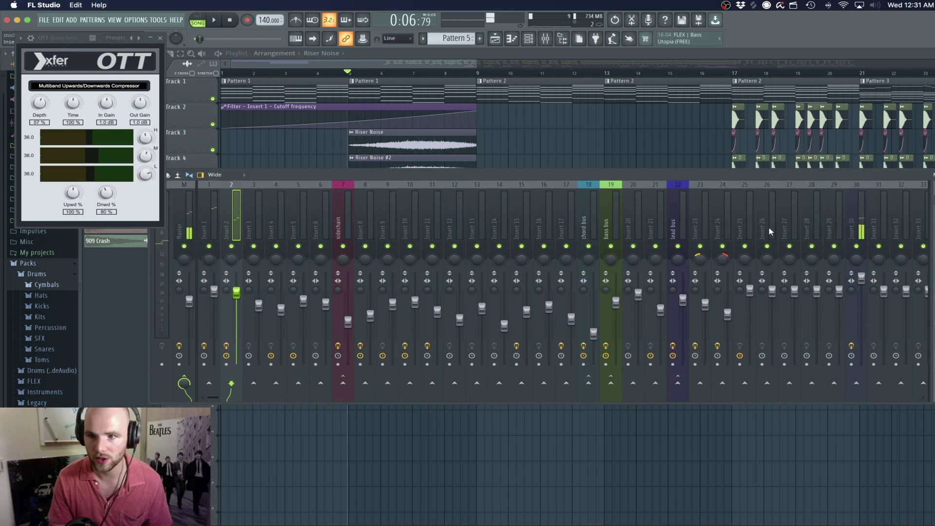
pyautogui.click(934, 201)
pyautogui.moveTo(544, 230); pyautogui.dragTo(609, 209)
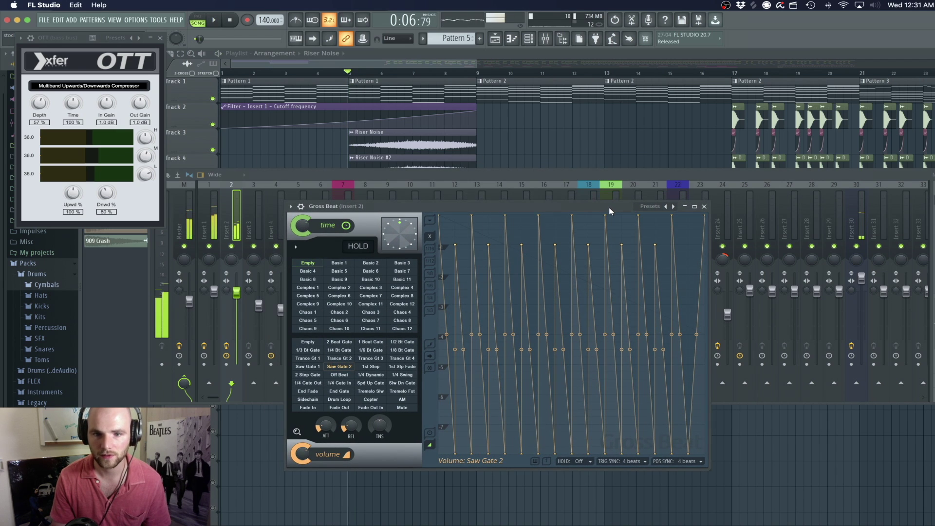
pyautogui.moveTo(612, 209); pyautogui.dragTo(598, 210)
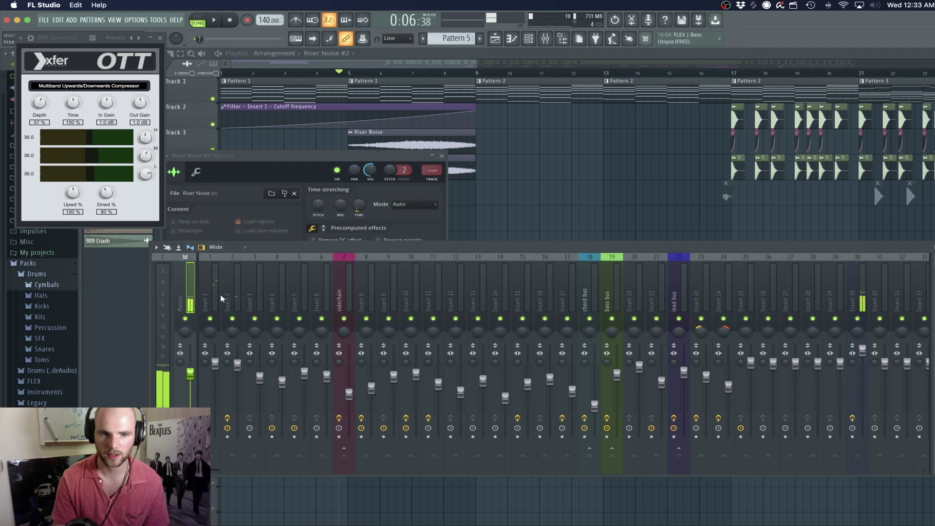
# - Play the riser section and open Gross Beat on mixer Insert 2 to view its volume envelope
pyautogui.click(229, 291)
pyautogui.press('space')
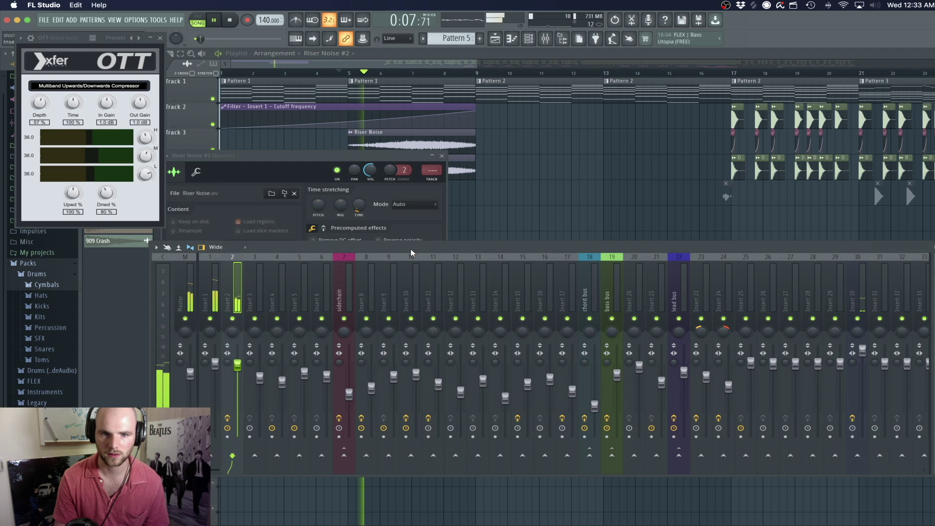
pyautogui.click(934, 283)
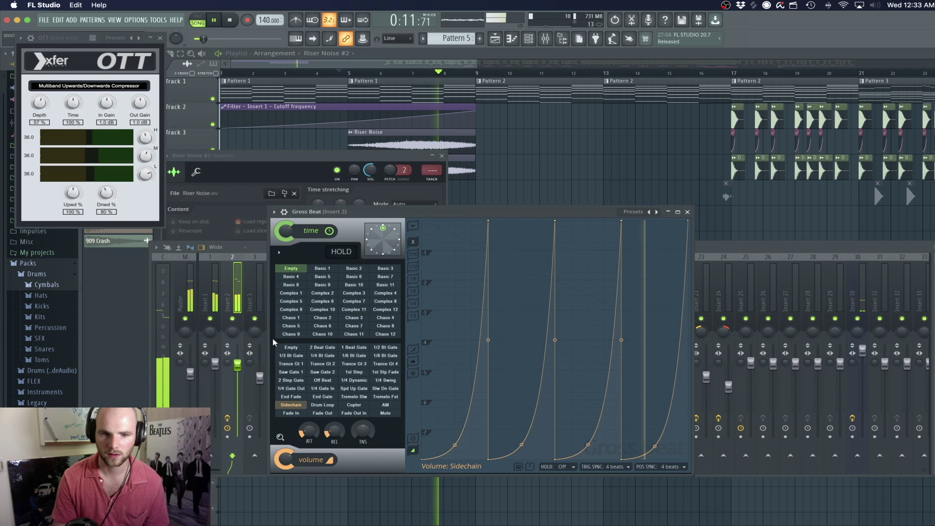
pyautogui.press('space')
# - Audition the Saw Gate 2 and 1/4 Dynamic volume presets in Gross Beat on the riser
pyautogui.click(321, 372)
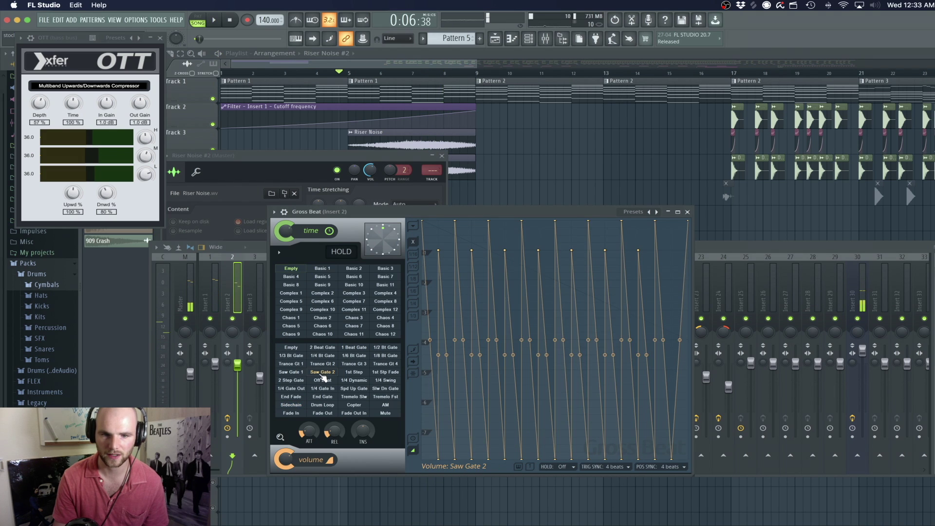
pyautogui.press('space')
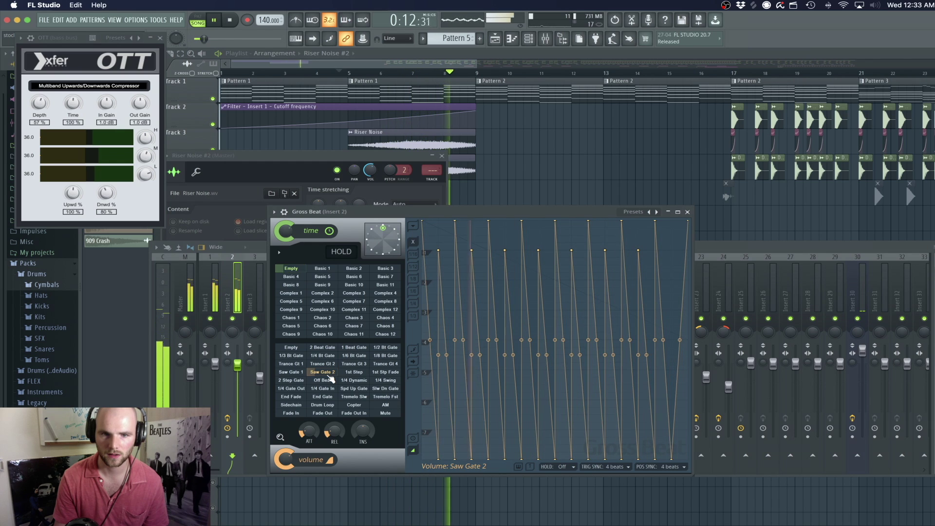
pyautogui.press('space')
pyautogui.click(364, 382)
pyautogui.press('space')
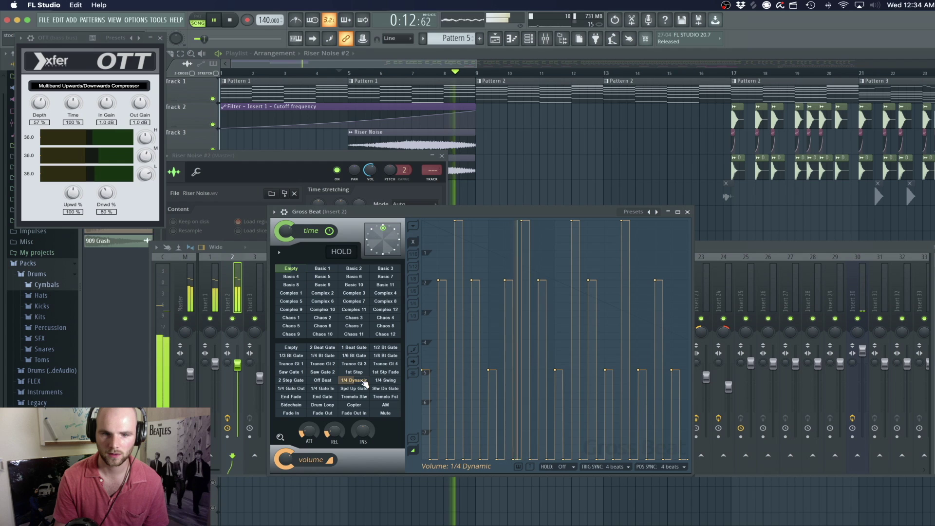
# - Set Gross Beat's volume preset to Tremelo Fst and lower the Insert 2 fader slightly
pyautogui.click(386, 397)
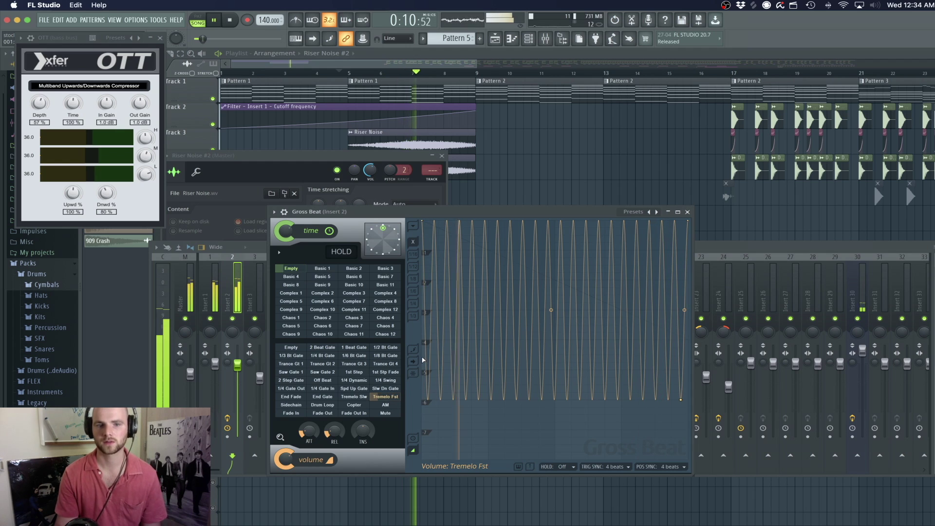
pyautogui.moveTo(237, 364); pyautogui.dragTo(238, 367)
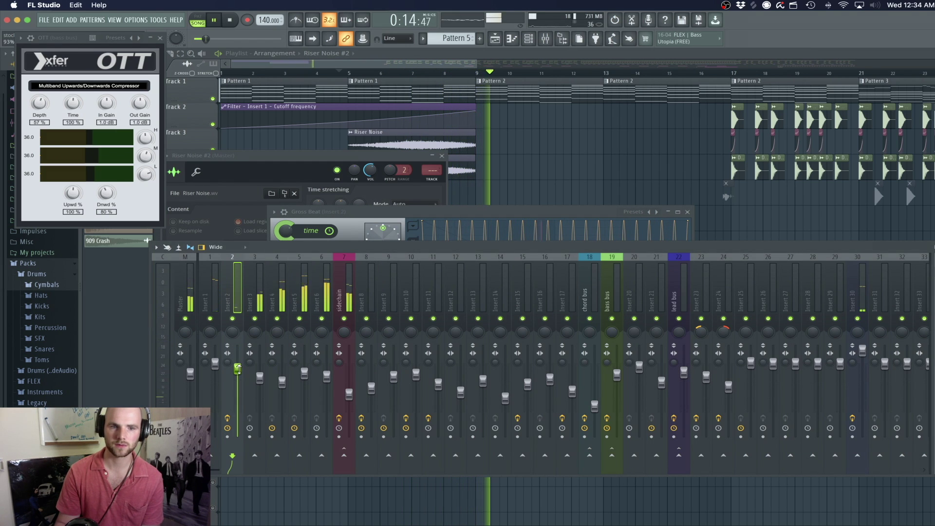
# - Open Pattern 2 in the piano roll and close the OTT and mixer windows covering it
pyautogui.doubleClick(508, 83)
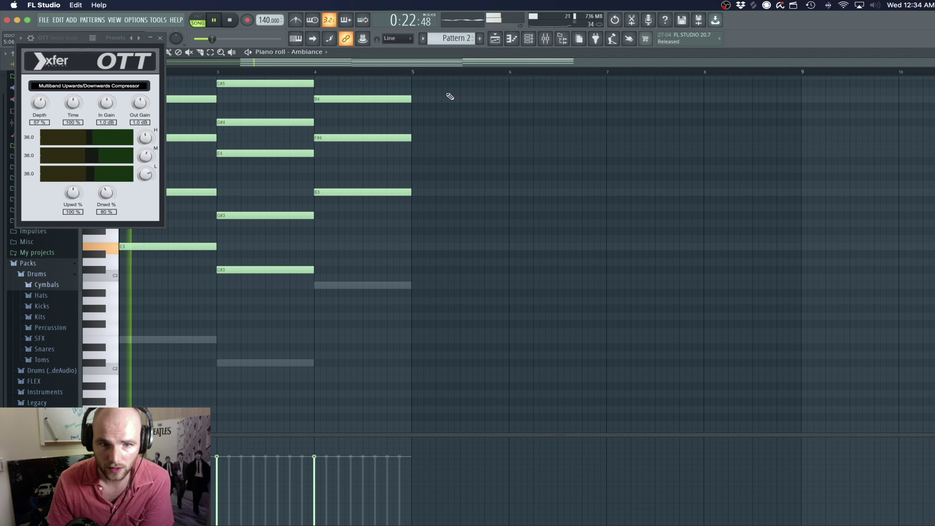
pyautogui.click(160, 38)
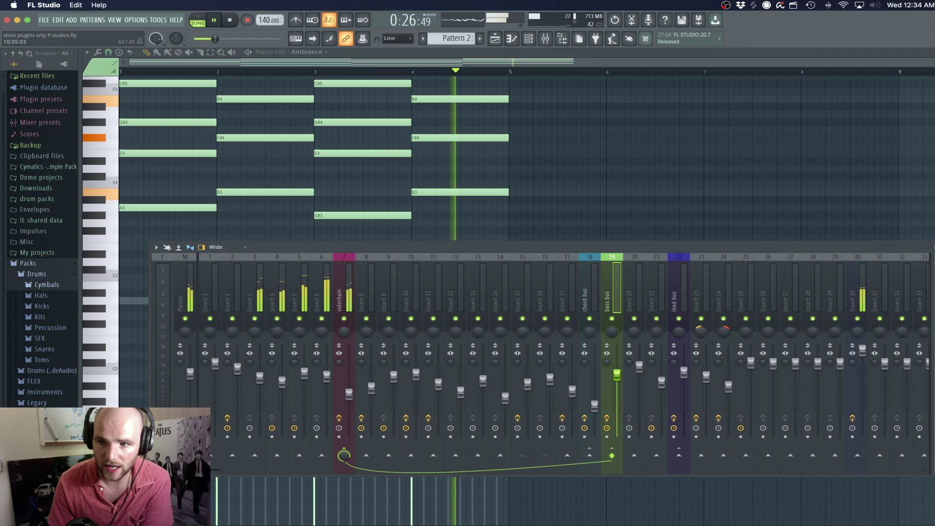
pyautogui.moveTo(914, 247); pyautogui.dragTo(866, 242)
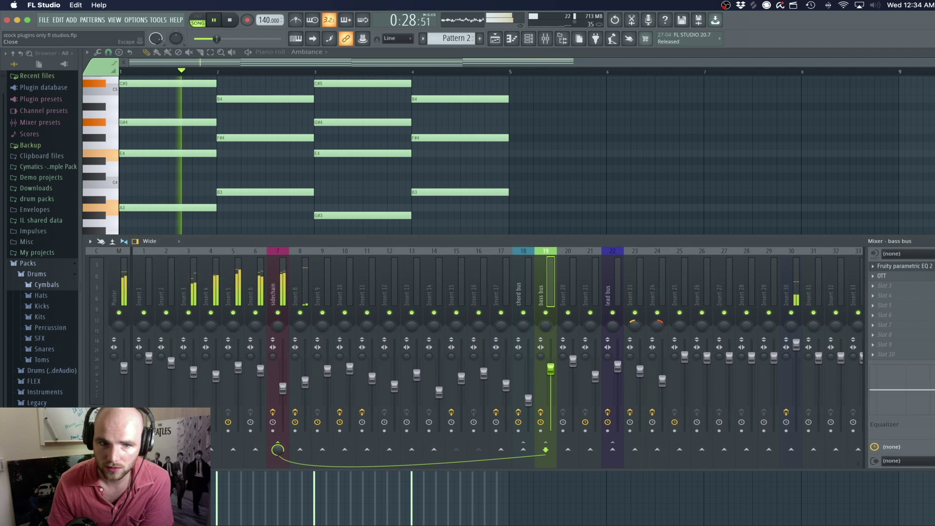
pyautogui.press('F9')
# - Examine the Ambiance chord notes of Pattern 2 during playback and stop the song
pyautogui.scroll(1, 270, 191)
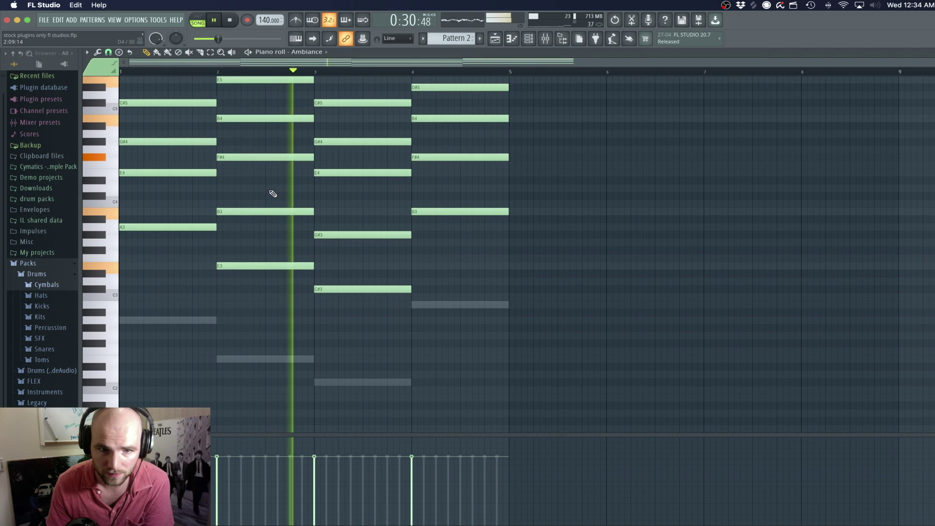
pyautogui.scroll(1, 365, 269)
pyautogui.scroll(1, 363, 267)
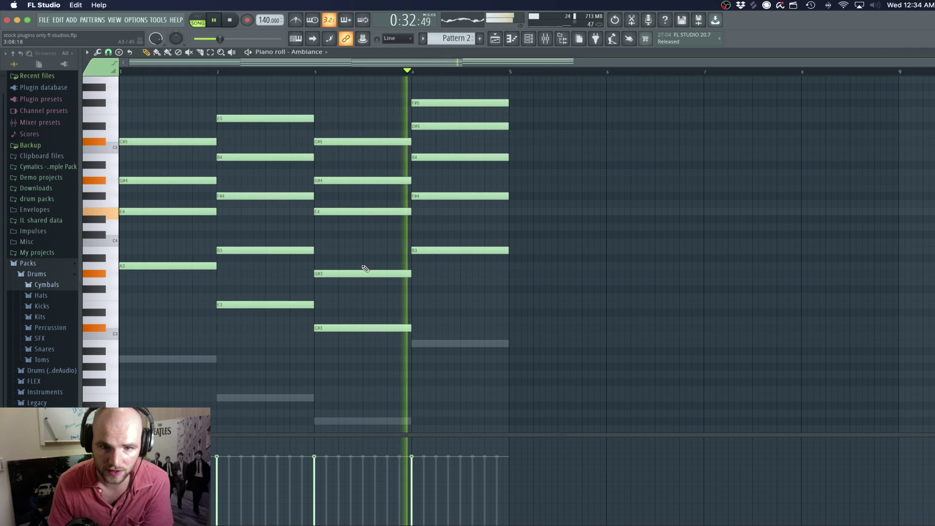
pyautogui.press('space')
# - Show the channel rack and open the Ambiance channel's Sytrus window to view its settings, closing it when done
pyautogui.click(495, 40)
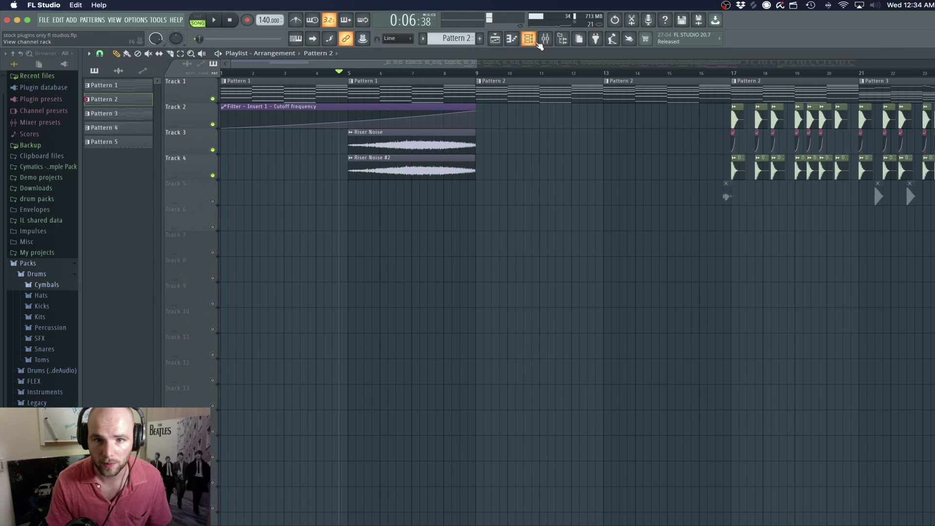
pyautogui.click(512, 41)
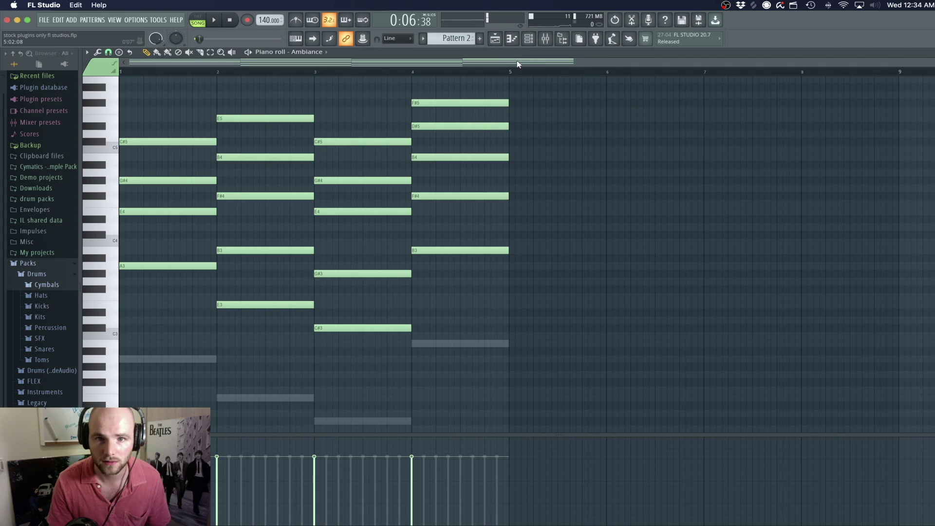
pyautogui.click(529, 40)
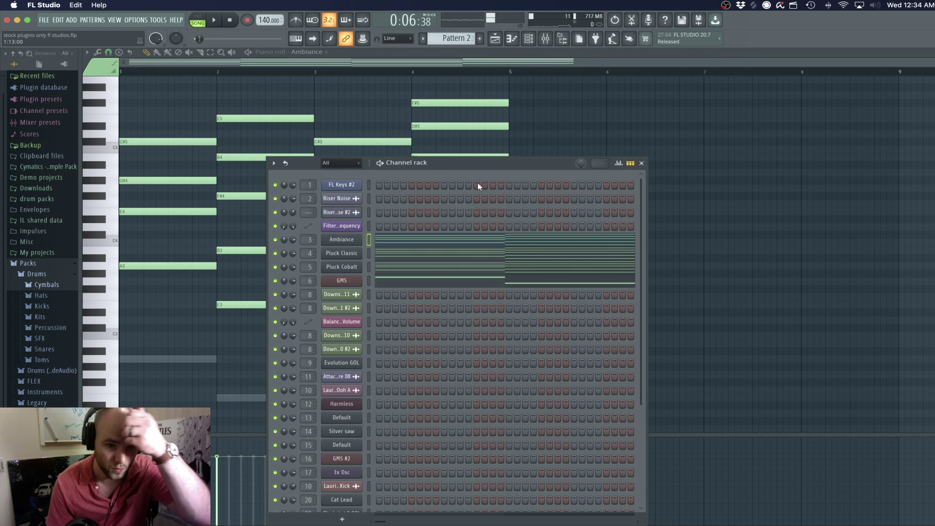
pyautogui.click(359, 240)
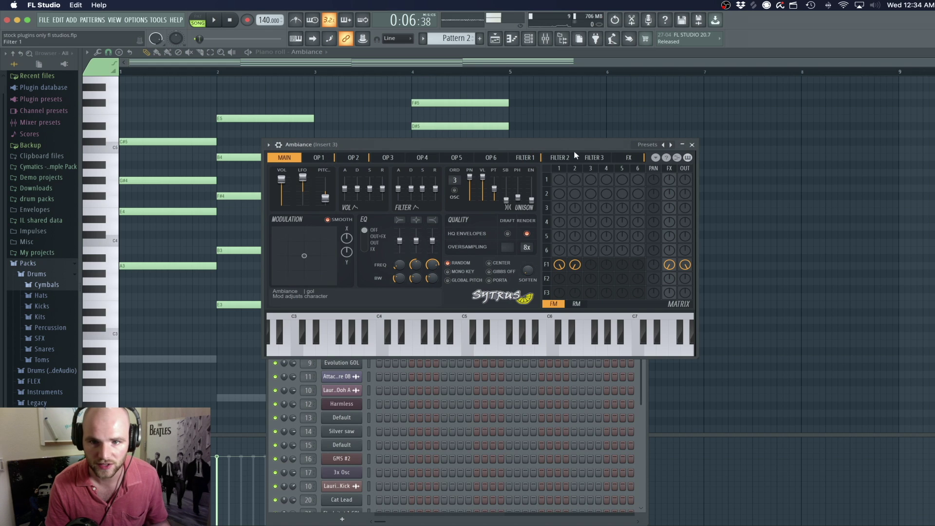
pyautogui.click(692, 145)
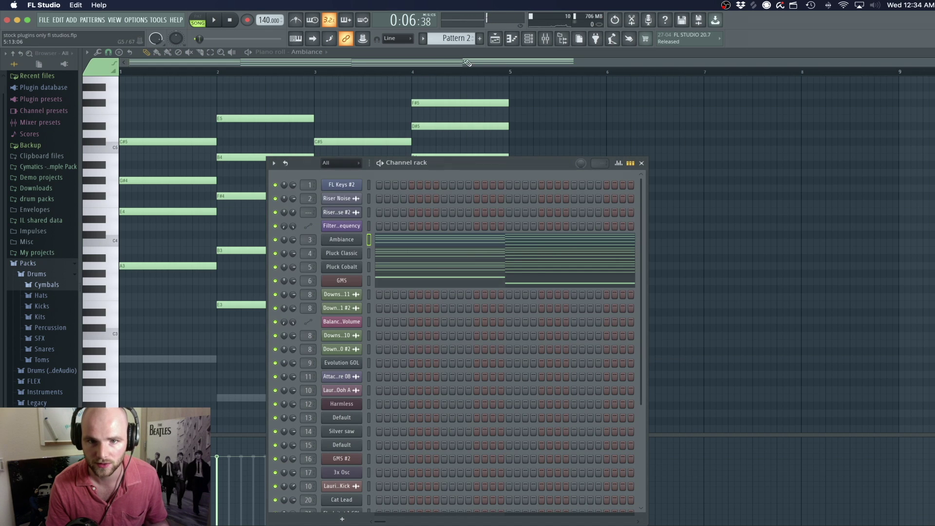
# - Show the channel rack over the playlist and move it up so more of its channels fit in view
pyautogui.click(496, 41)
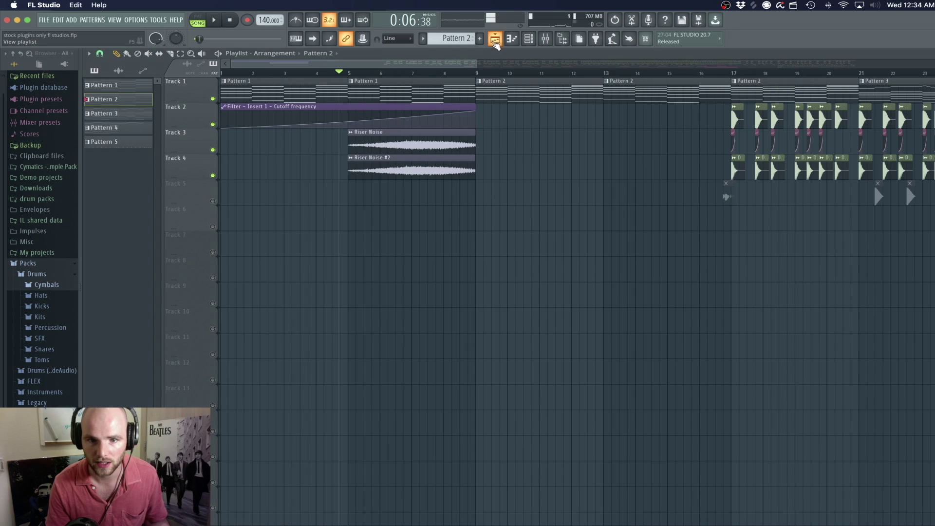
pyautogui.click(529, 41)
pyautogui.moveTo(478, 161); pyautogui.dragTo(485, 49)
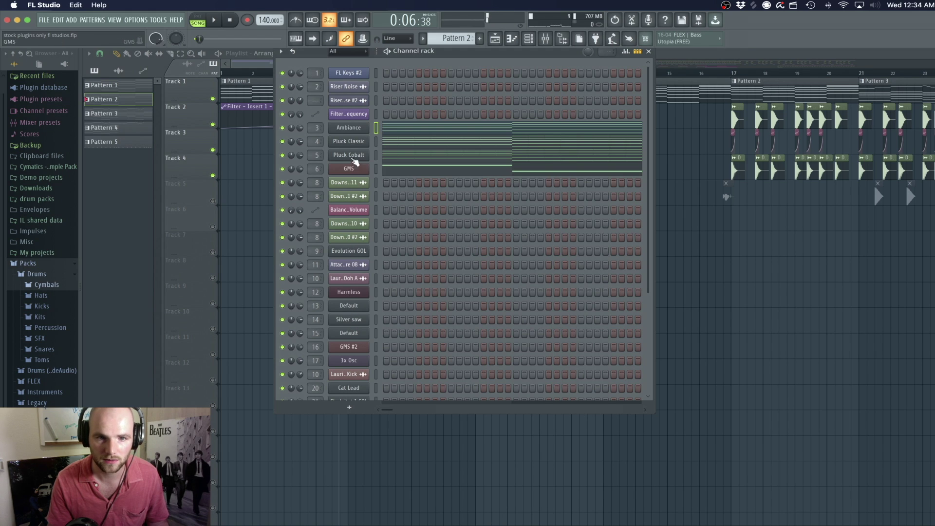
# - View the Ambiance channel's synth settings and close them, and open the Pluck Classic instrument to view its settings
pyautogui.click(358, 129)
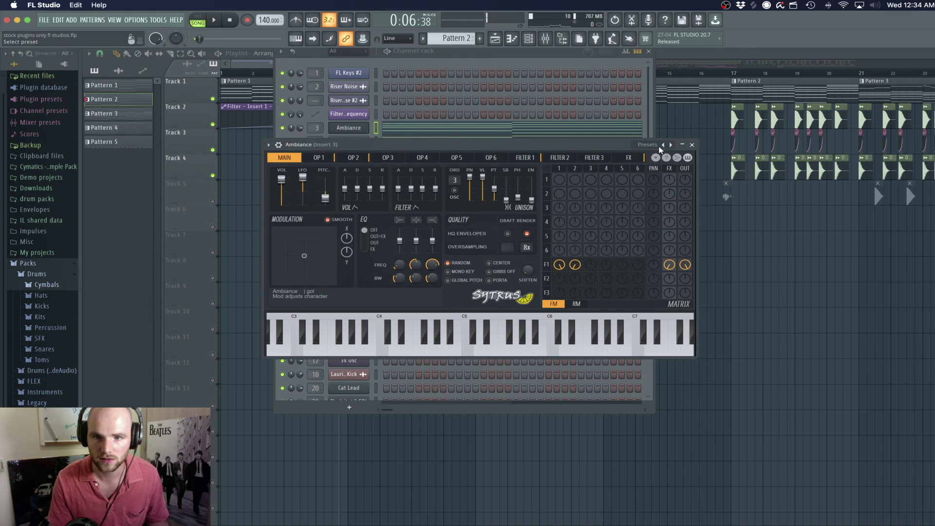
pyautogui.click(693, 146)
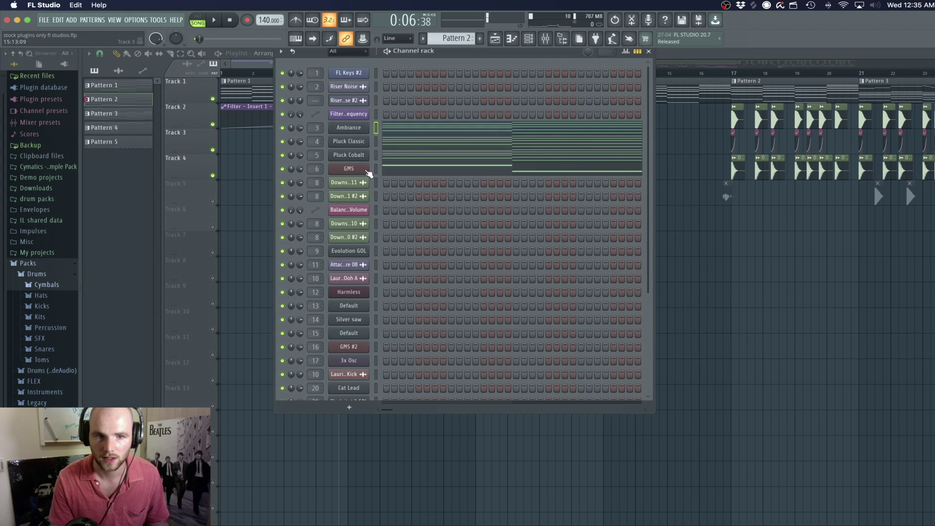
pyautogui.click(349, 142)
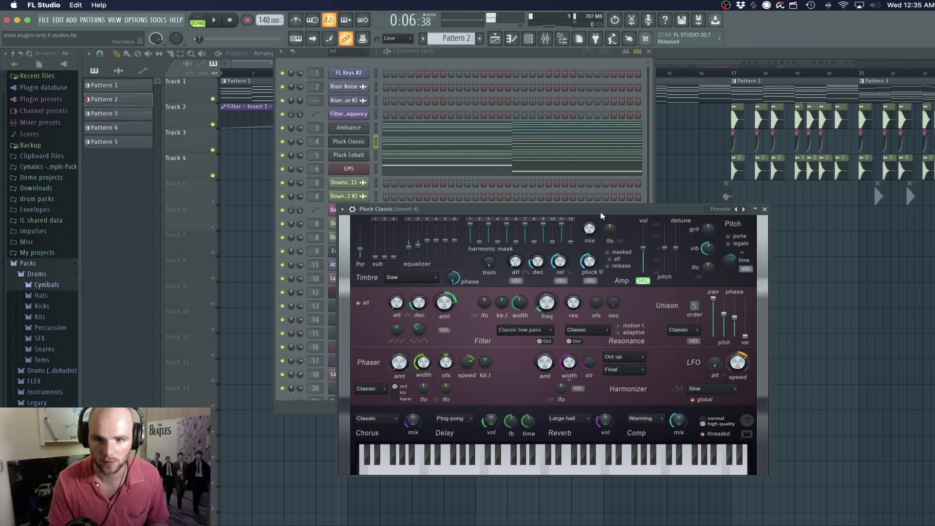
pyautogui.moveTo(598, 216); pyautogui.dragTo(588, 215)
# - Open the Pluck Classic chord notes of Pattern 2 in the piano roll
pyautogui.click(530, 40)
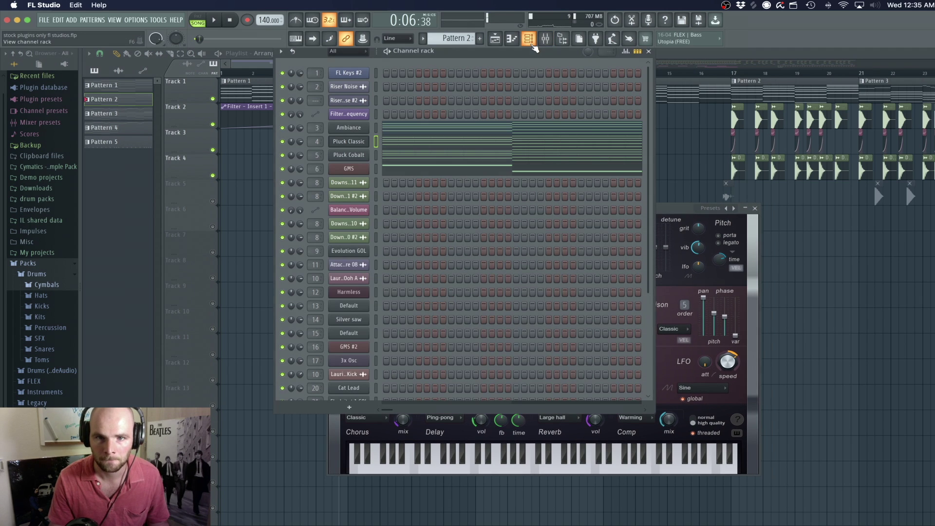
pyautogui.click(530, 40)
pyautogui.click(520, 41)
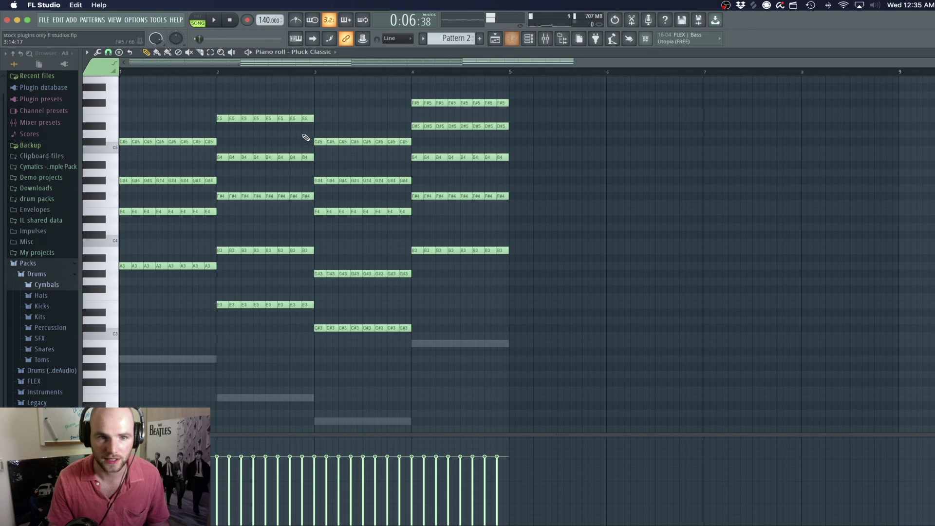
# - Open the piano roll's Chop tool to view its options and close it without applying it
pyautogui.click(88, 53)
pyautogui.moveTo(107, 80)
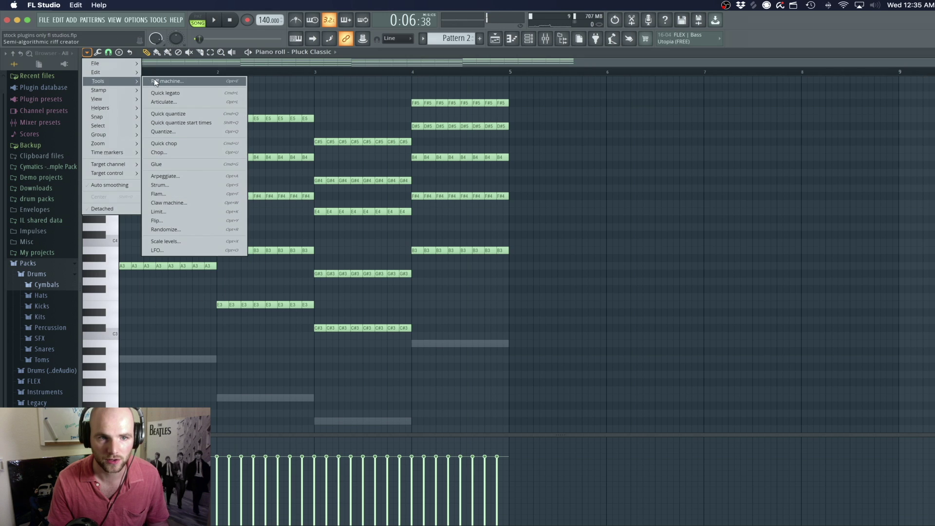
pyautogui.click(197, 154)
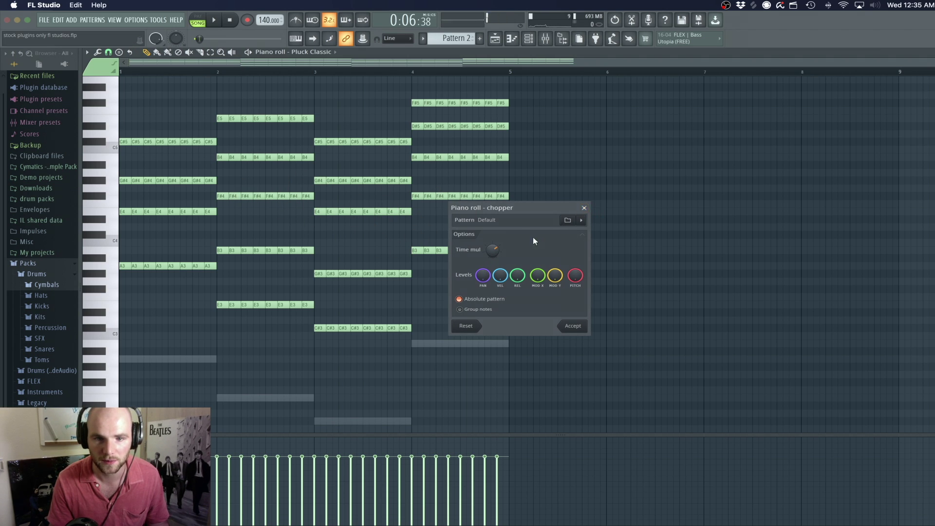
pyautogui.click(584, 208)
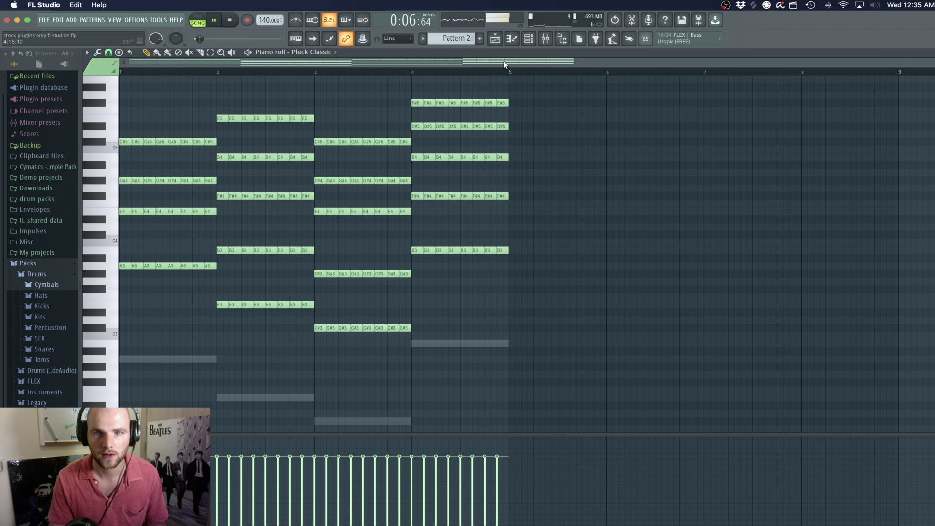
# - Show the channel rack over the playlist and view the Pluck Cobalt instrument's settings, closing its window when done
pyautogui.click(495, 39)
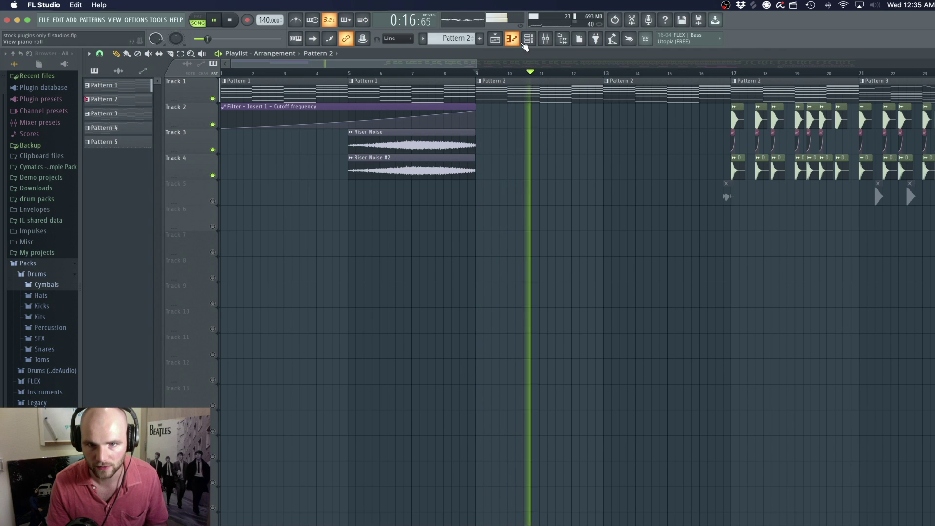
pyautogui.moveTo(460, 60); pyautogui.dragTo(496, 63)
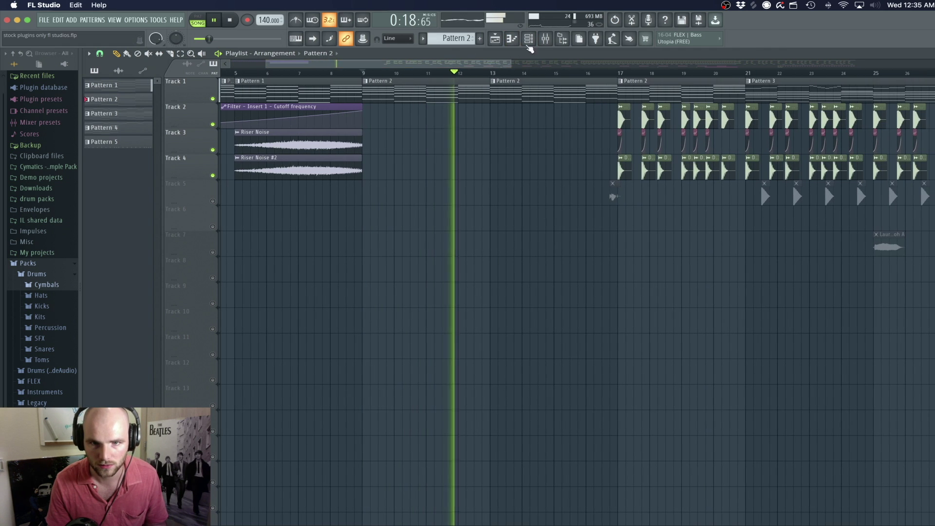
pyautogui.click(535, 41)
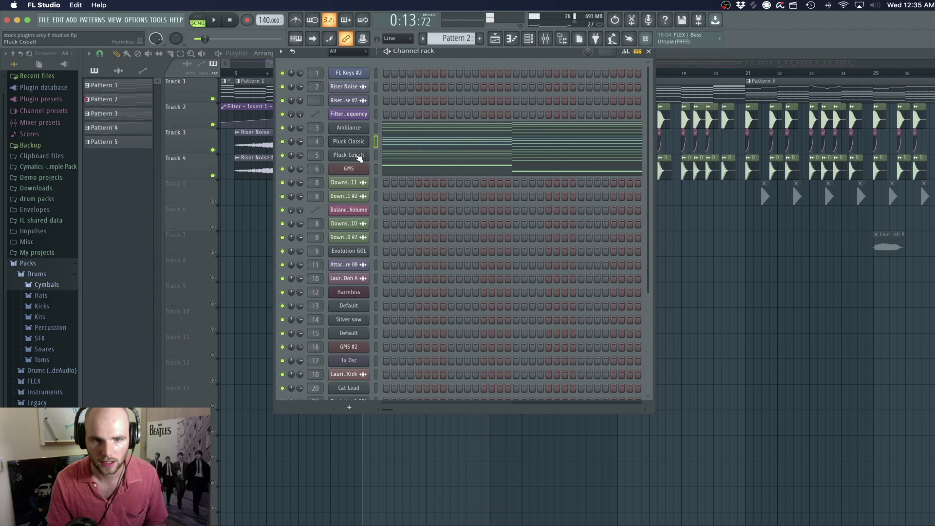
pyautogui.click(359, 156)
pyautogui.press('space')
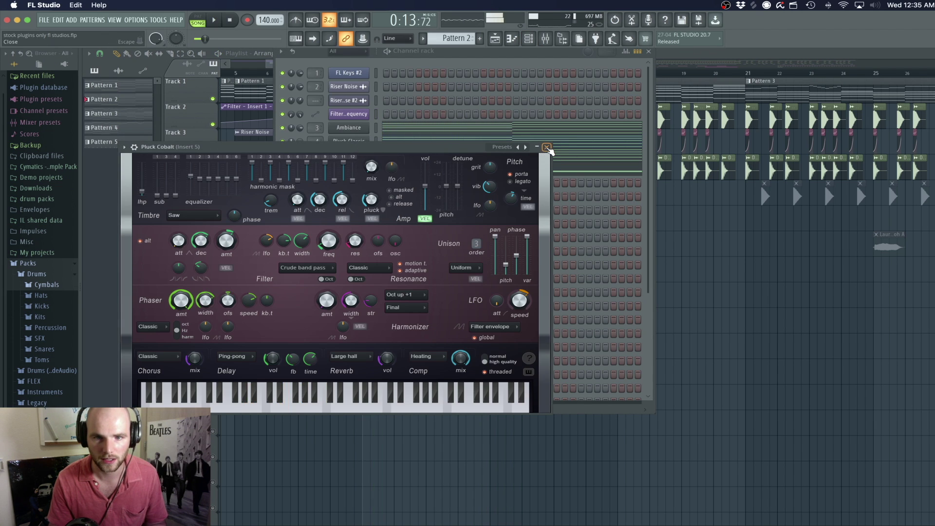
pyautogui.click(546, 147)
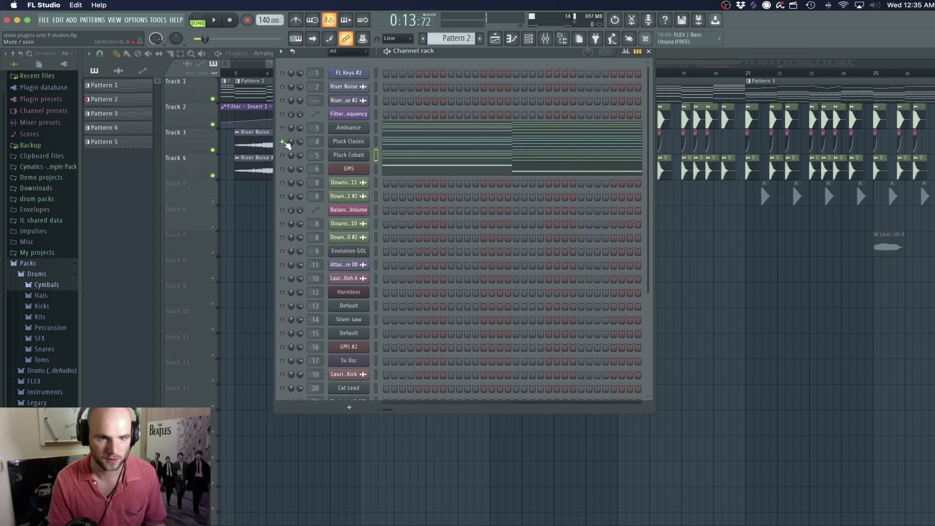
# - Play the song with Pluck Classic soloed, and unmute Pluck Cobalt and Ambiance to hear the layers together
pyautogui.press('space')
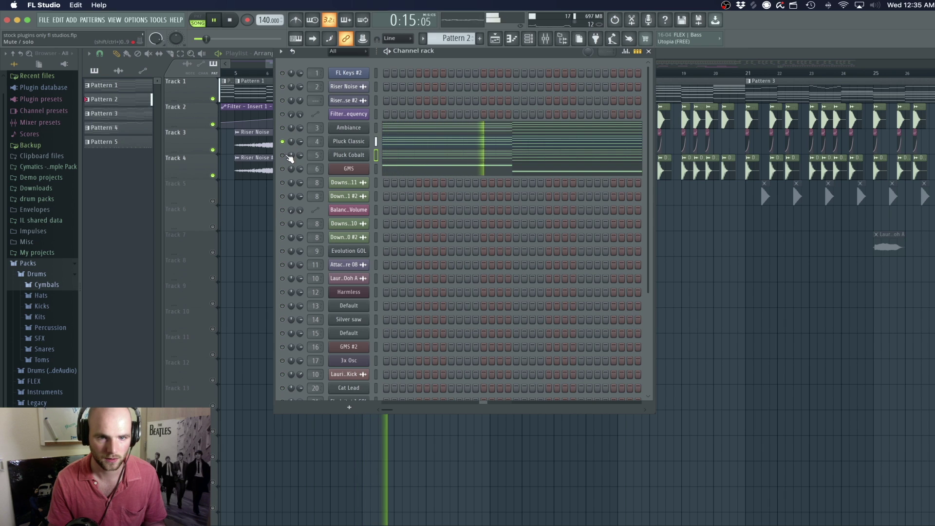
pyautogui.click(284, 155)
pyautogui.click(284, 129)
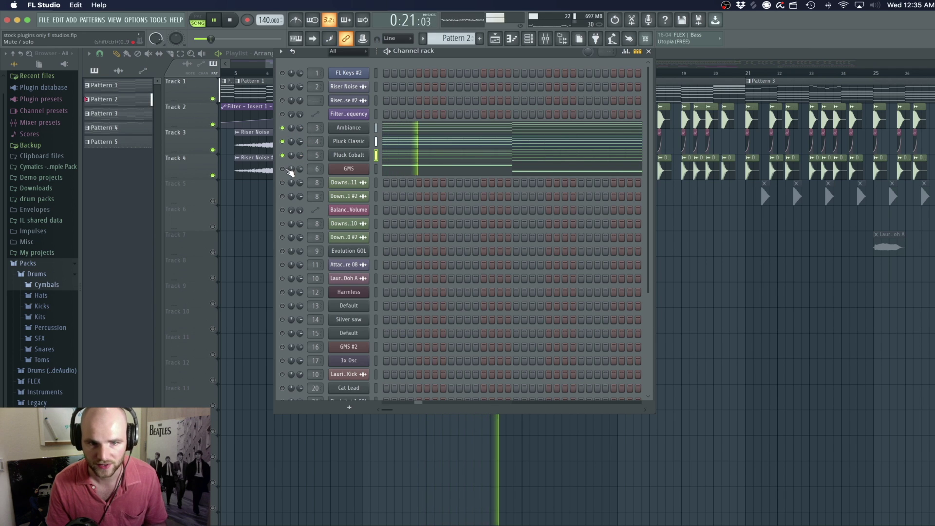
# - Open the GMS instrument, unmute its channel to hear it with the other layers, and close its window
pyautogui.click(357, 170)
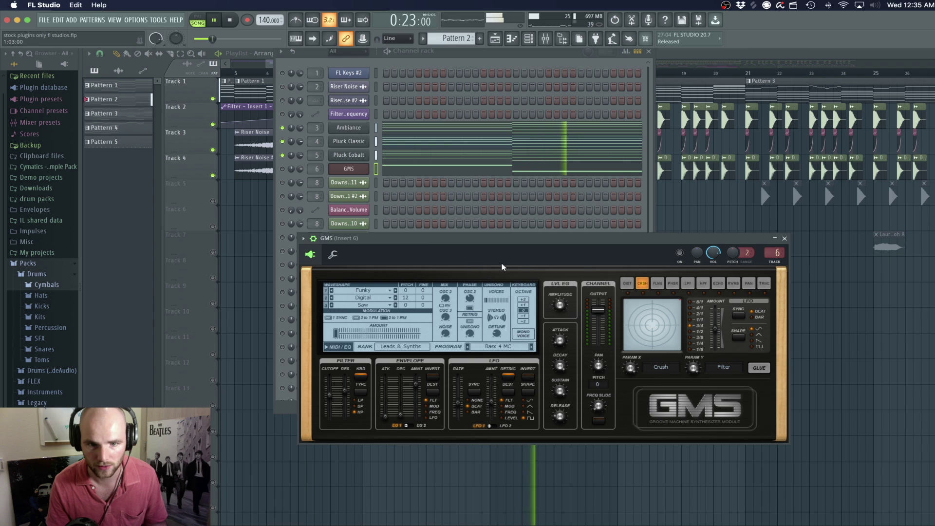
pyautogui.click(283, 169)
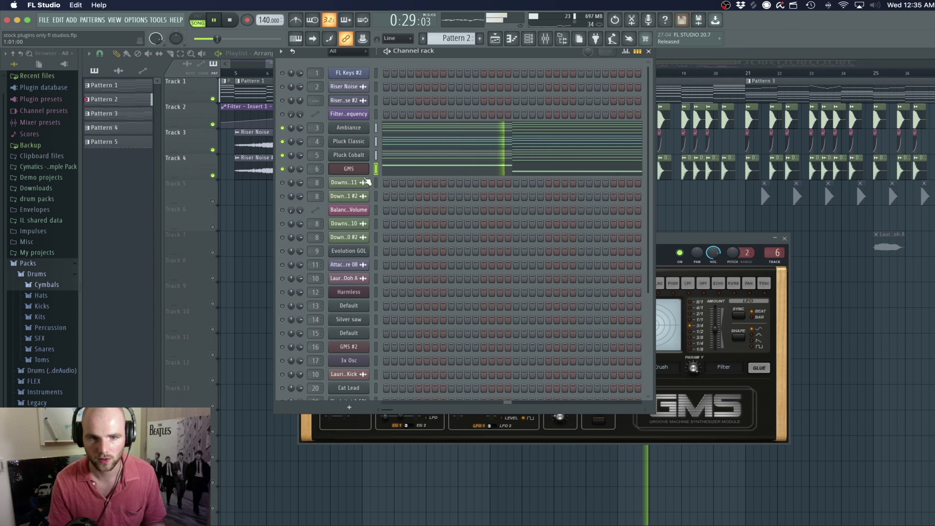
pyautogui.moveTo(685, 241); pyautogui.dragTo(762, 227)
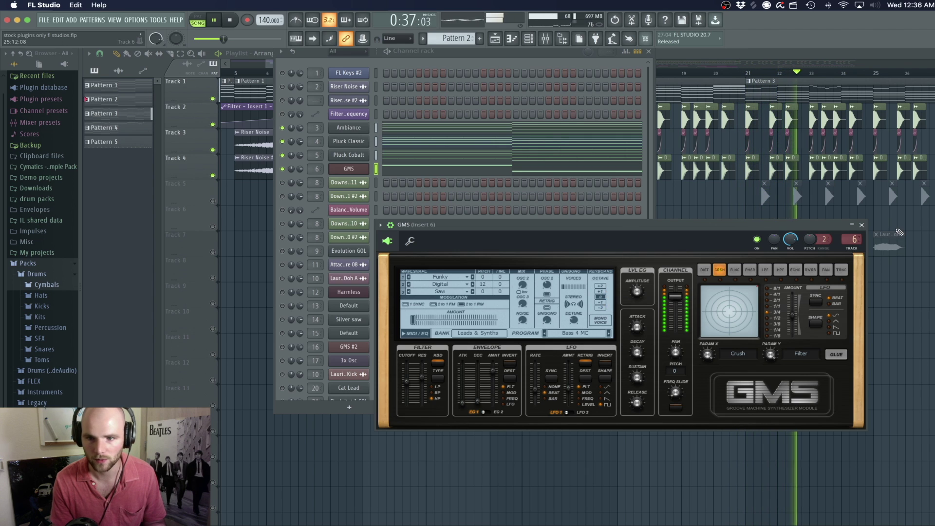
pyautogui.click(862, 225)
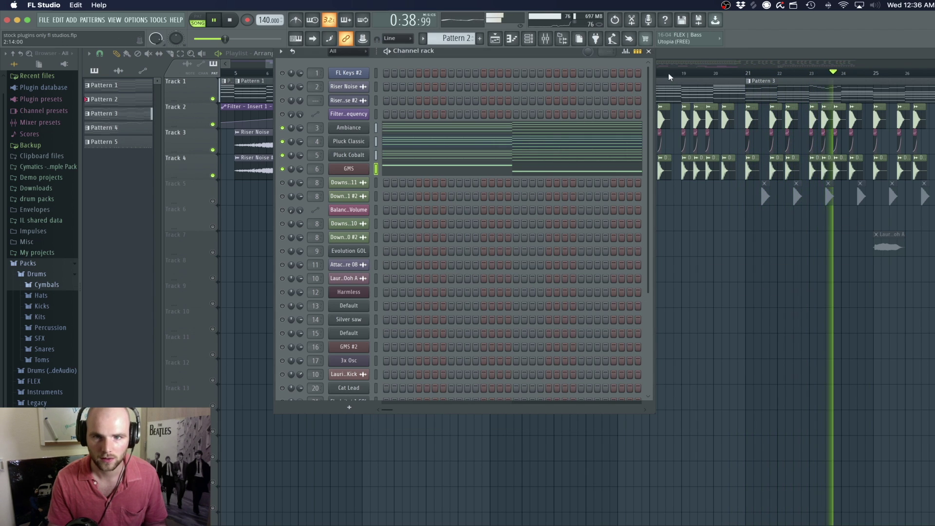
# - Close the channel rack, follow the arrangement's kicks, claps and vocal clips in the playlist during playback, and stop the song
pyautogui.click(648, 51)
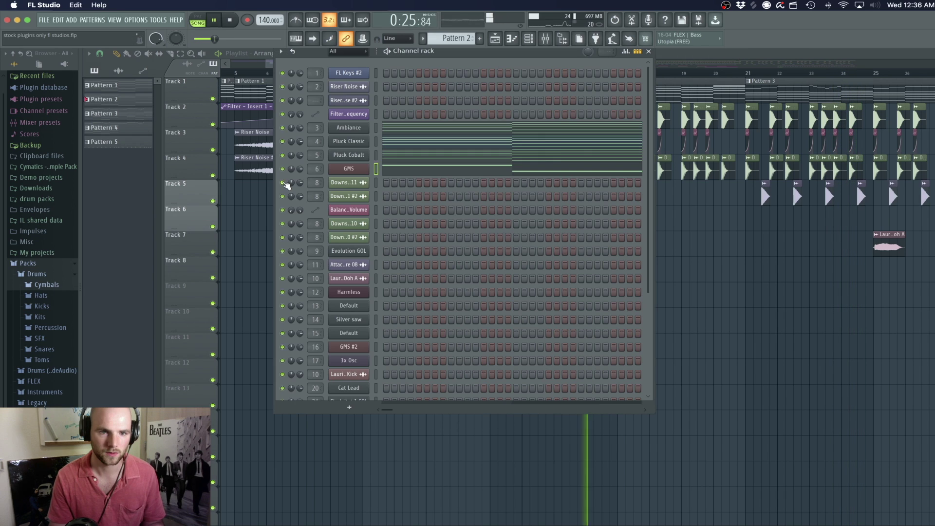
pyautogui.click(650, 52)
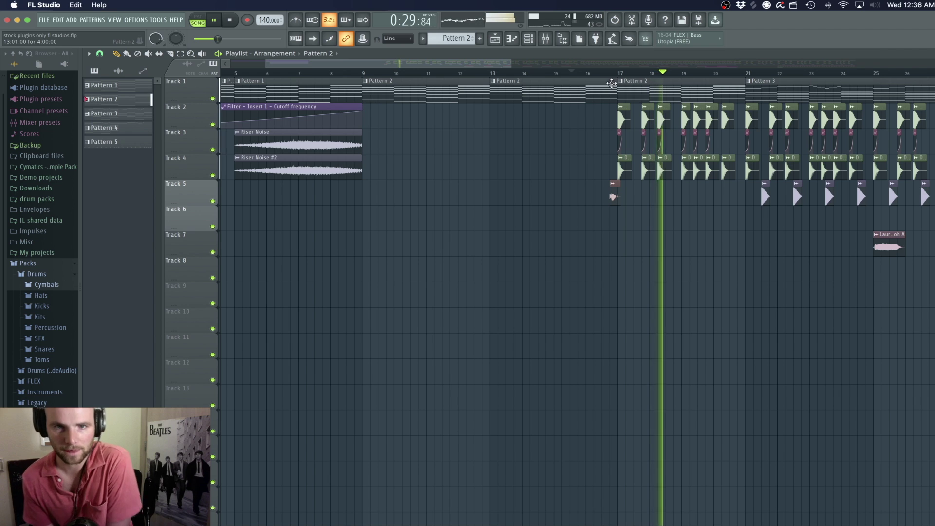
pyautogui.moveTo(501, 65); pyautogui.dragTo(562, 68)
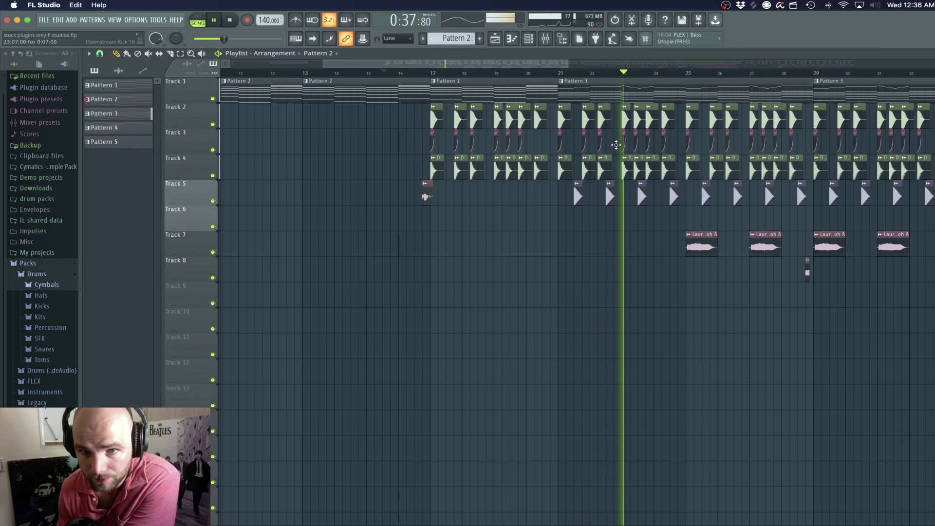
pyautogui.moveTo(543, 63); pyautogui.dragTo(550, 66)
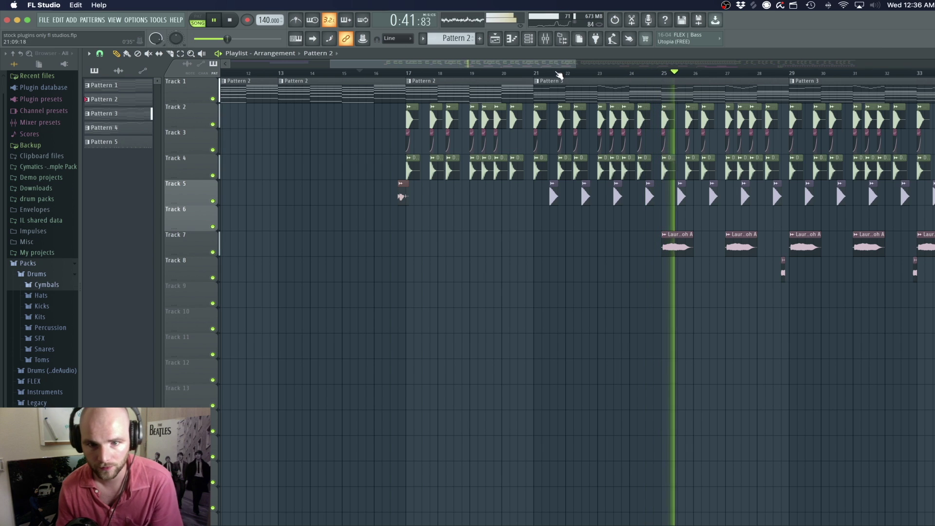
pyautogui.press('space')
# - Show the channel rack for Pattern 3 and position it so that all its channels fit in view
pyautogui.click(529, 39)
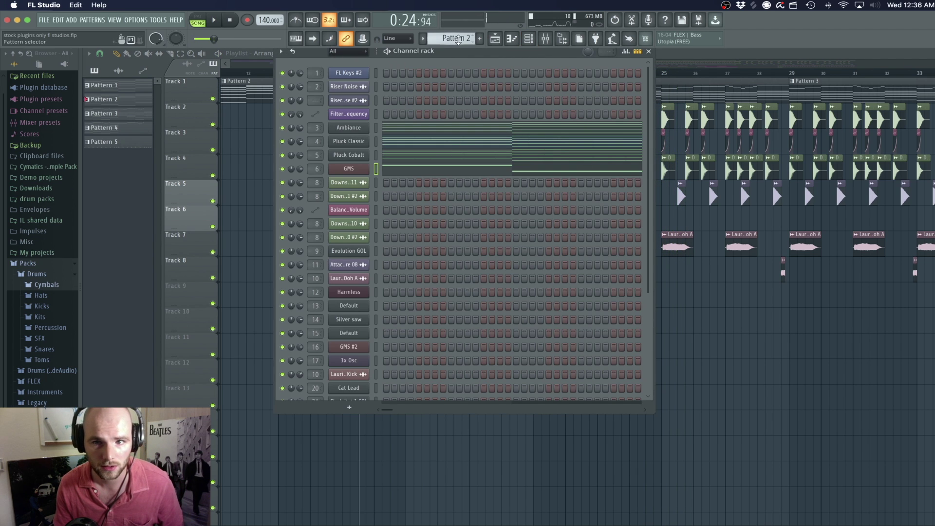
pyautogui.scroll(-1, 461, 38)
pyautogui.moveTo(478, 52); pyautogui.dragTo(450, 100)
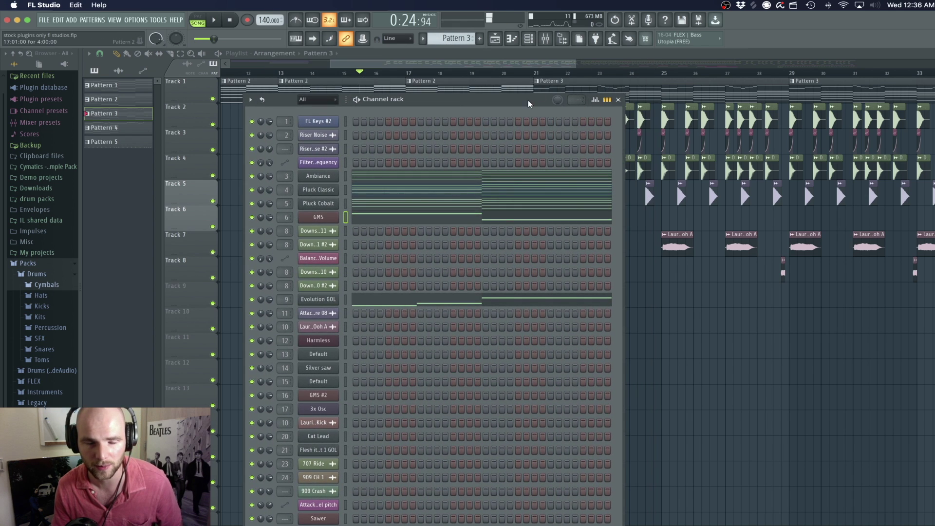
pyautogui.moveTo(528, 100); pyautogui.dragTo(548, 56)
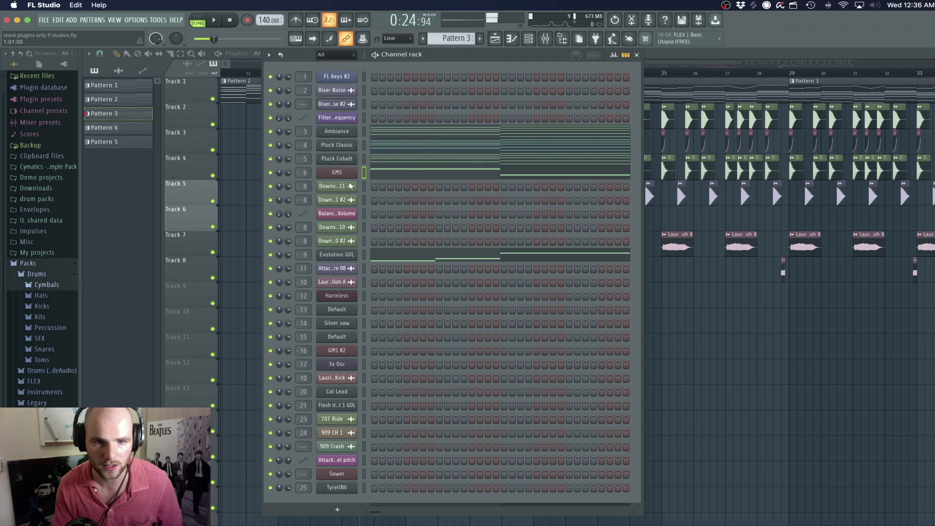
# - View the Evolution GOL instrument's settings and the list of plugins available to add, and close both
pyautogui.click(349, 256)
pyautogui.moveTo(687, 169); pyautogui.dragTo(658, 172)
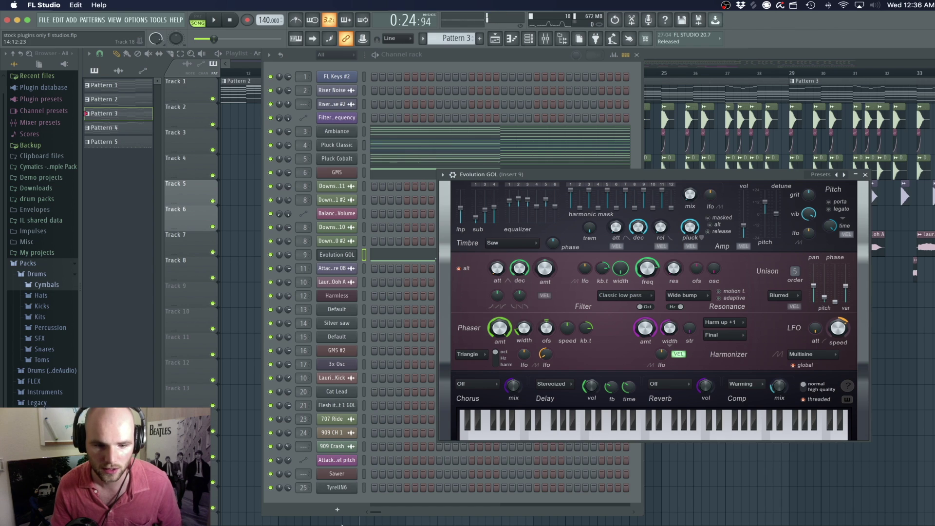
pyautogui.click(337, 510)
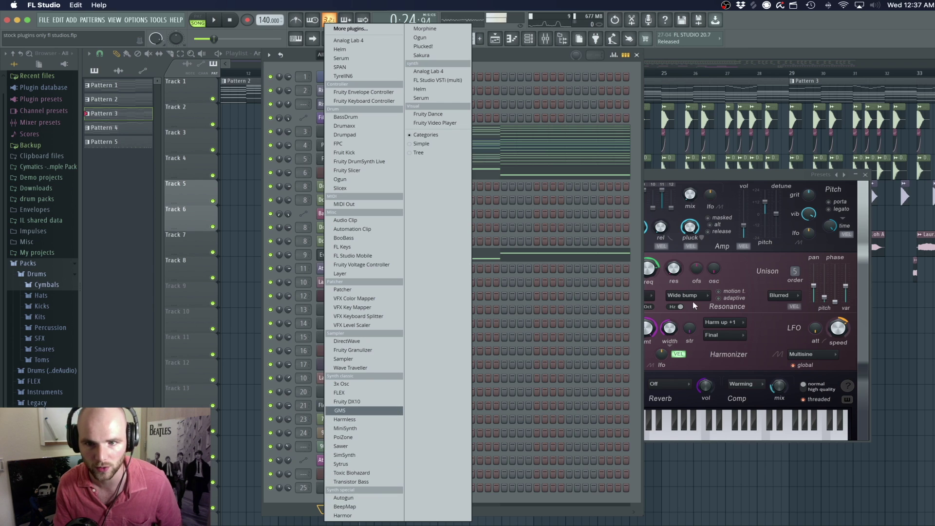
pyautogui.click(714, 174)
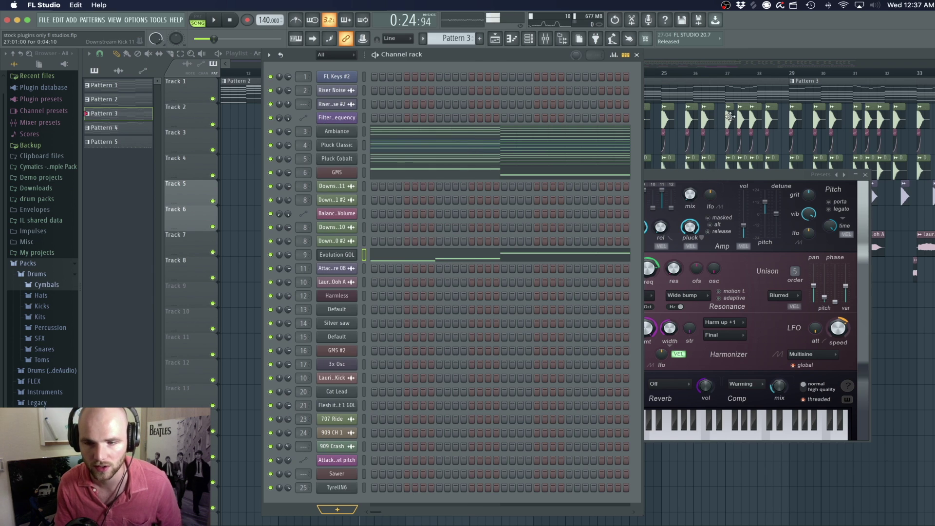
pyautogui.click(862, 175)
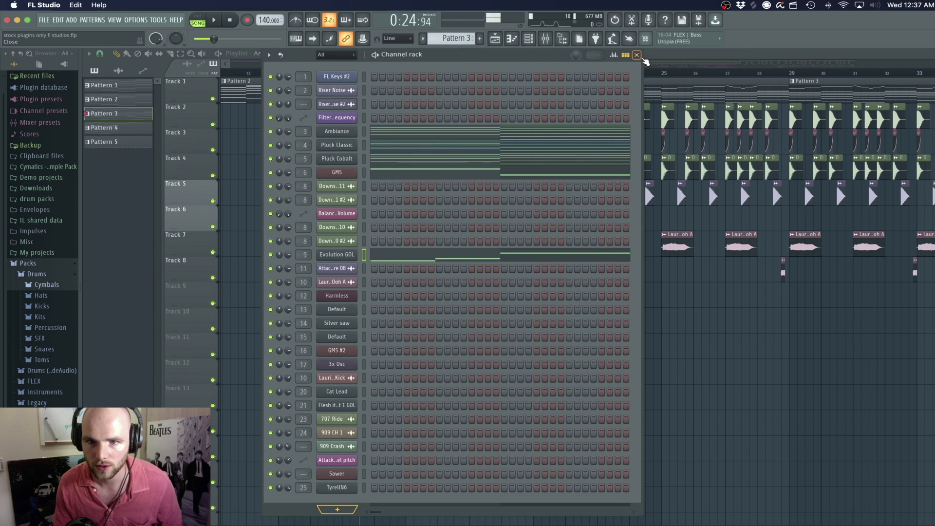
# - Open Pattern 3's Evolution GOL melody in the piano roll and examine its notes during playback
pyautogui.click(637, 55)
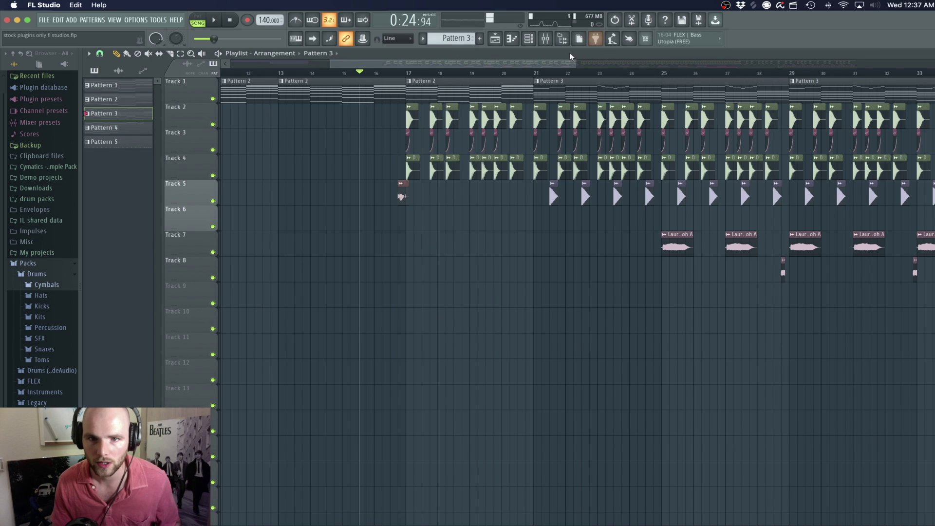
pyautogui.click(519, 44)
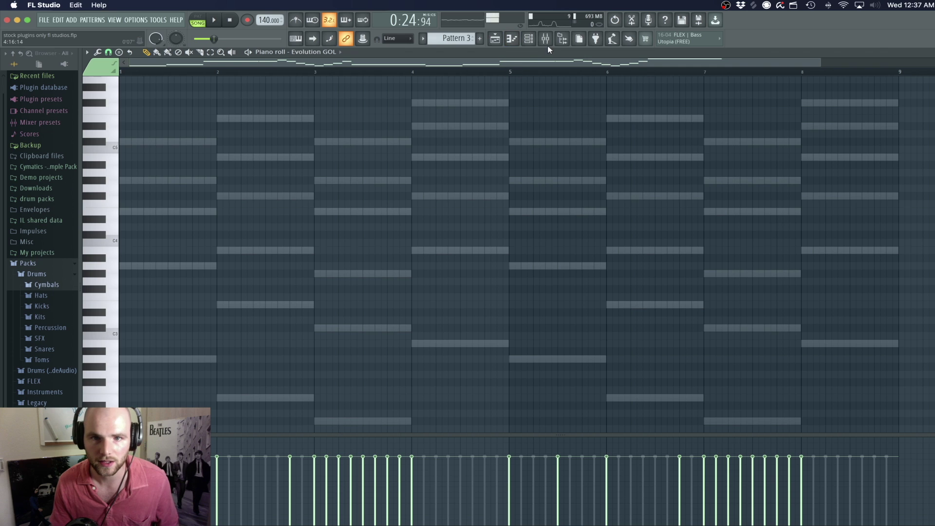
pyautogui.click(532, 43)
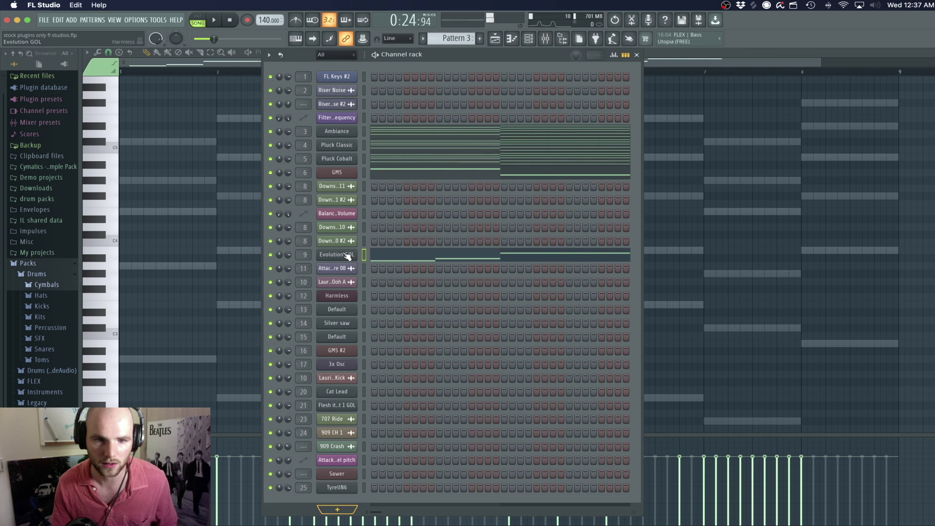
pyautogui.click(348, 257)
pyautogui.click(516, 41)
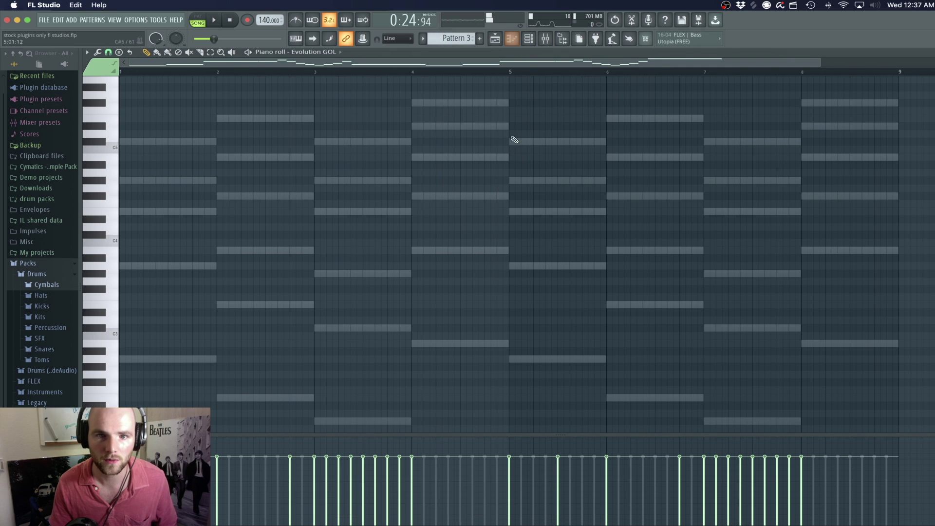
pyautogui.scroll(10, 507, 107)
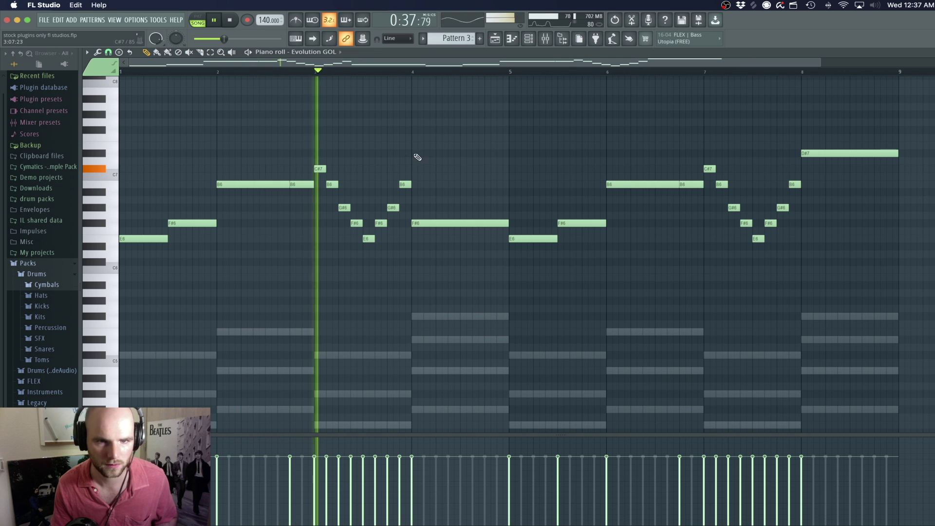
# - Follow the rest of the Evolution GOL melody, return to the playlist, and play the song from around bar 25
pyautogui.moveTo(448, 62); pyautogui.dragTo(517, 68)
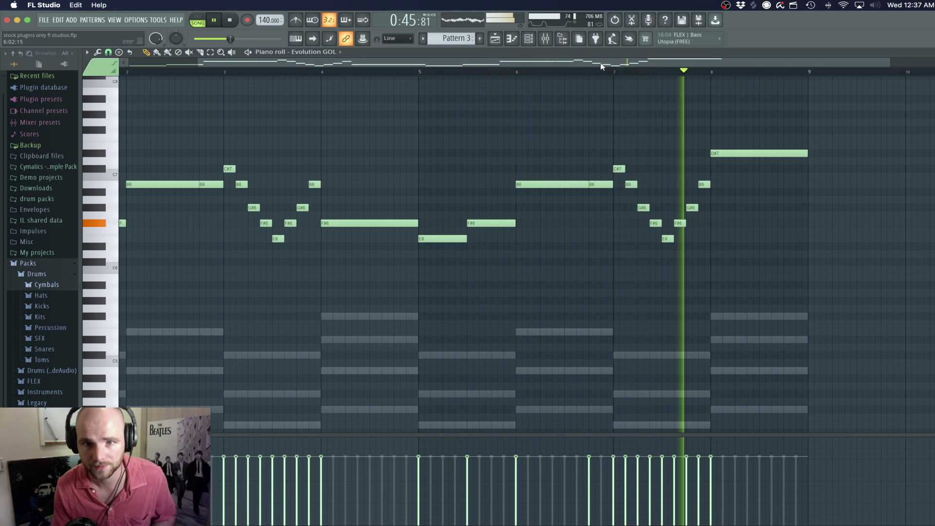
pyautogui.click(496, 39)
pyautogui.moveTo(553, 66); pyautogui.dragTo(587, 66)
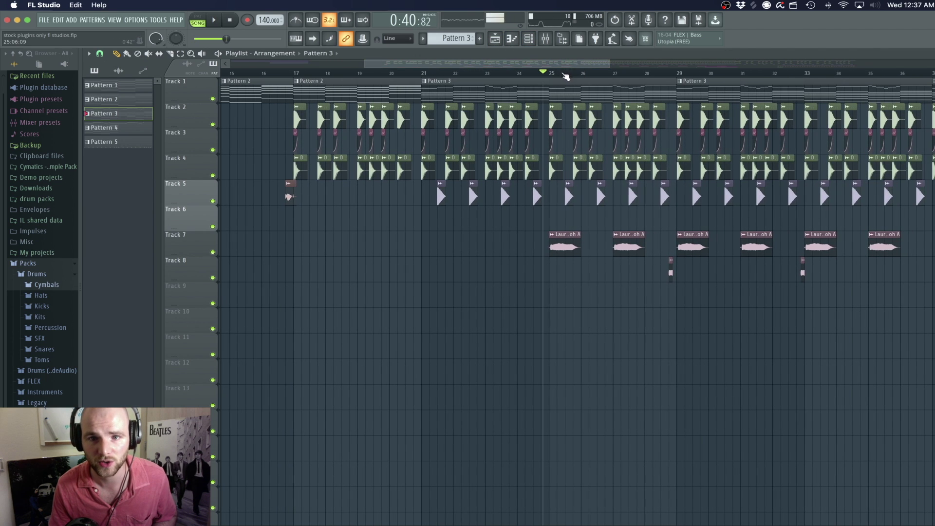
pyautogui.moveTo(566, 63); pyautogui.dragTo(576, 67)
pyautogui.press('space')
pyautogui.press('space')
pyautogui.moveTo(616, 64); pyautogui.dragTo(644, 62)
pyautogui.press('space')
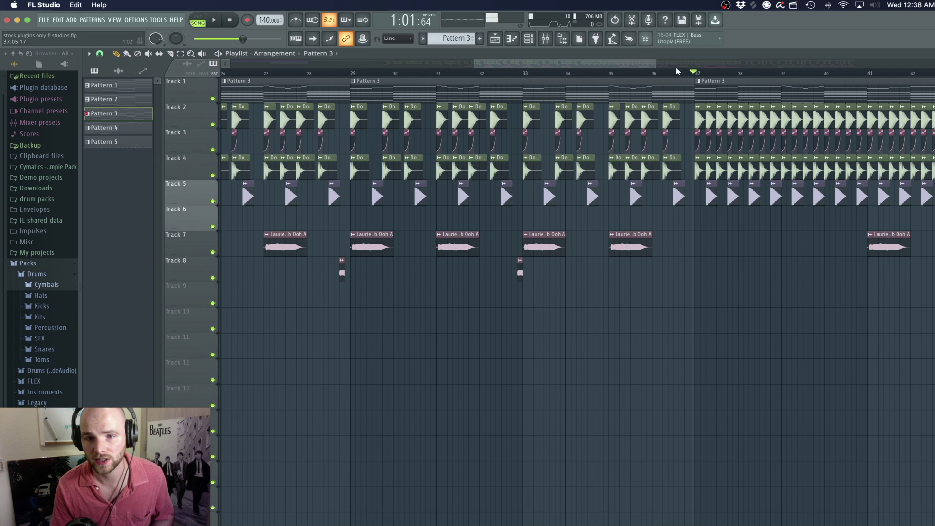
# - Play the arrangement from about bar 34 through the change at bar 37, following the clips, and stop the song
pyautogui.click(588, 73)
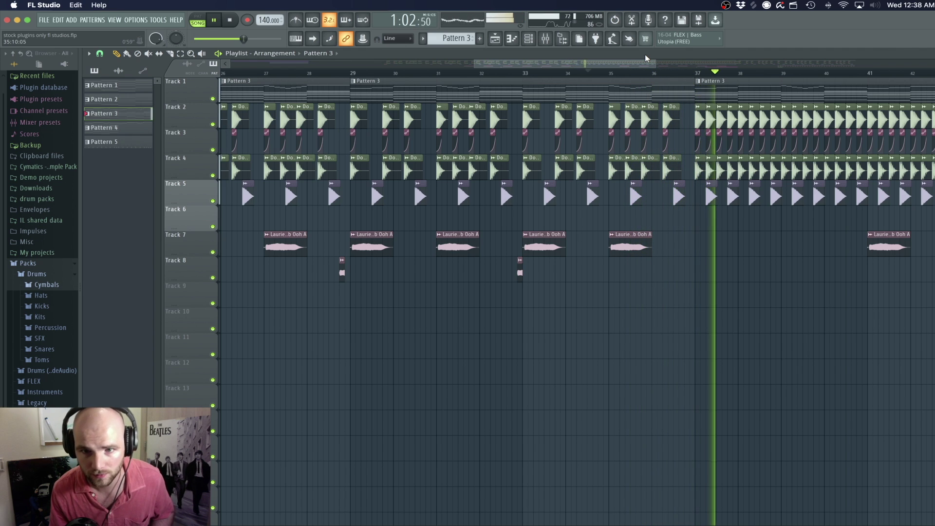
pyautogui.moveTo(648, 64); pyautogui.dragTo(695, 71)
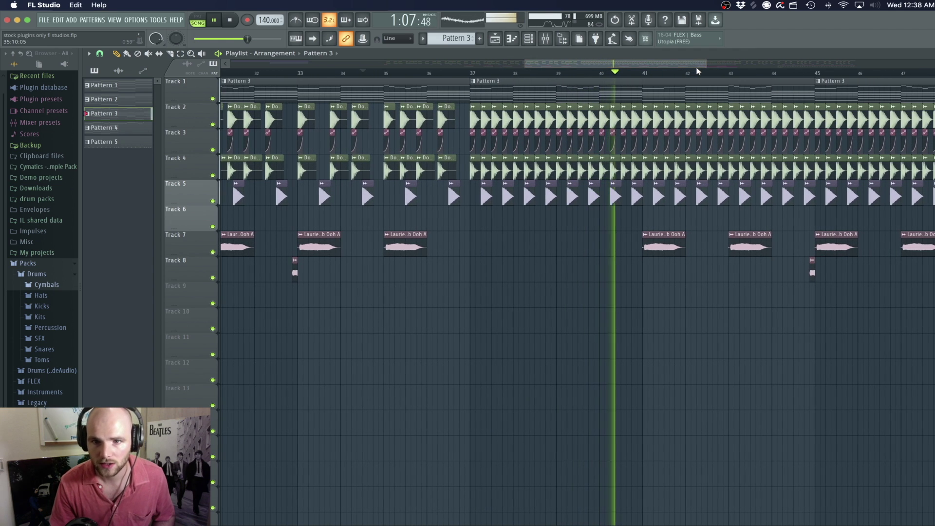
pyautogui.press('space')
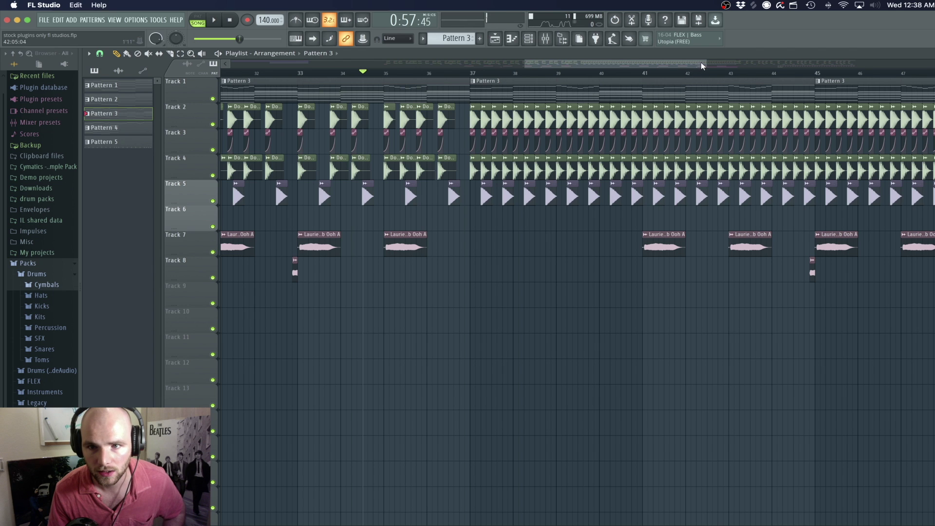
# - Solo Track 2's kick clips, play from about bar 37, and add Track 4's kick layer to the playback
pyautogui.moveTo(702, 62); pyautogui.dragTo(613, 65)
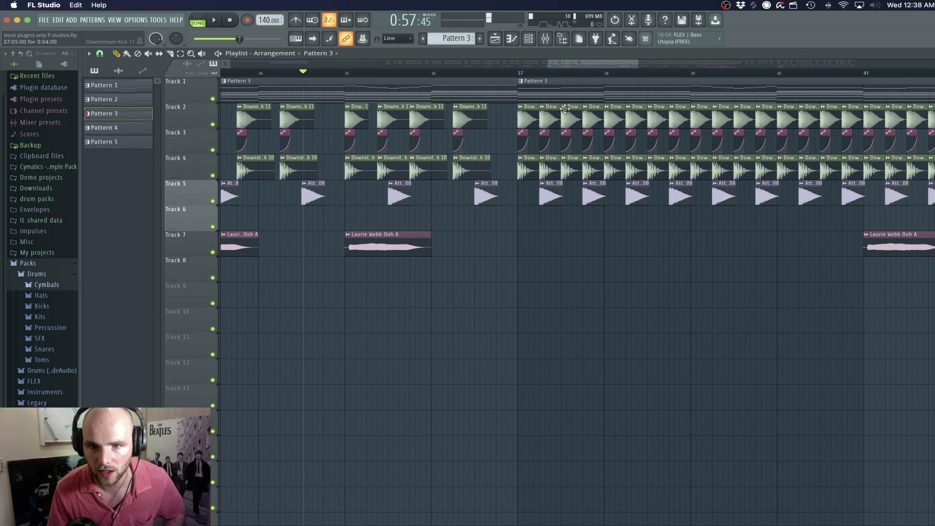
pyautogui.moveTo(636, 64); pyautogui.dragTo(665, 64)
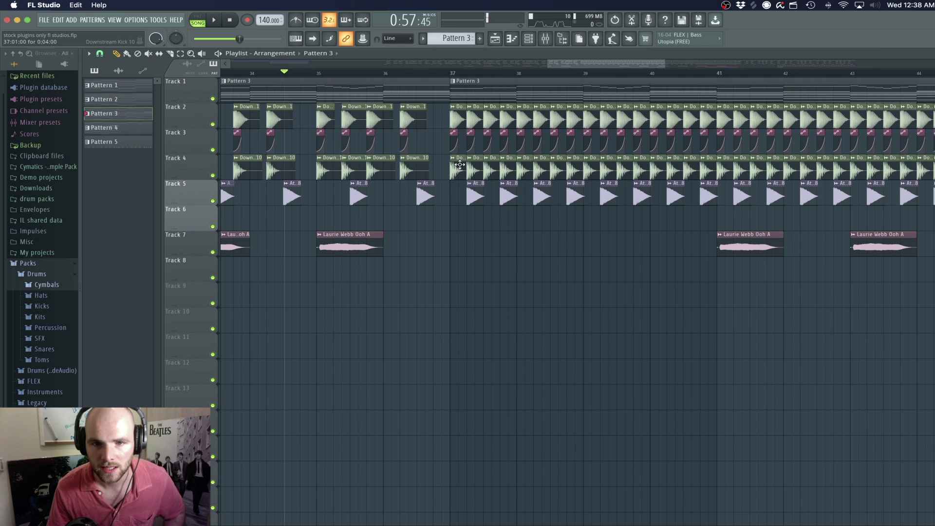
pyautogui.moveTo(622, 67); pyautogui.dragTo(635, 66)
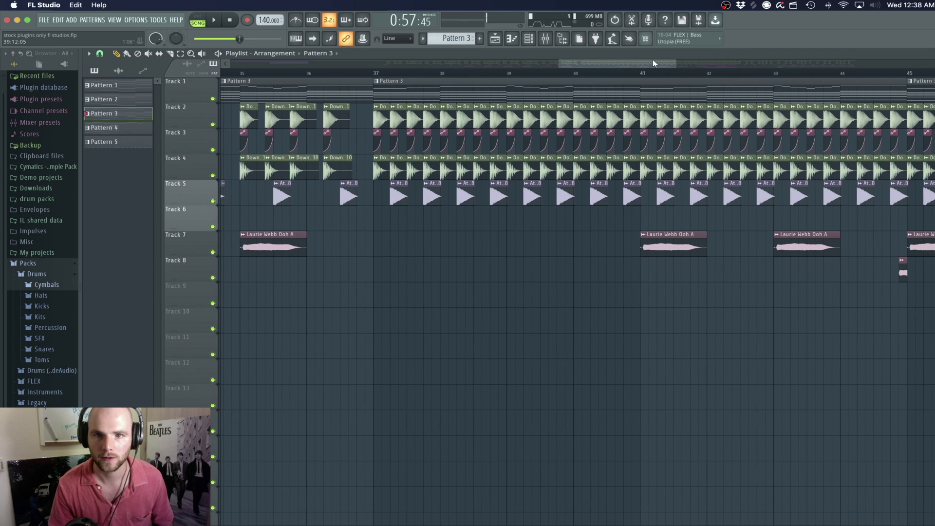
pyautogui.rightClick(213, 124)
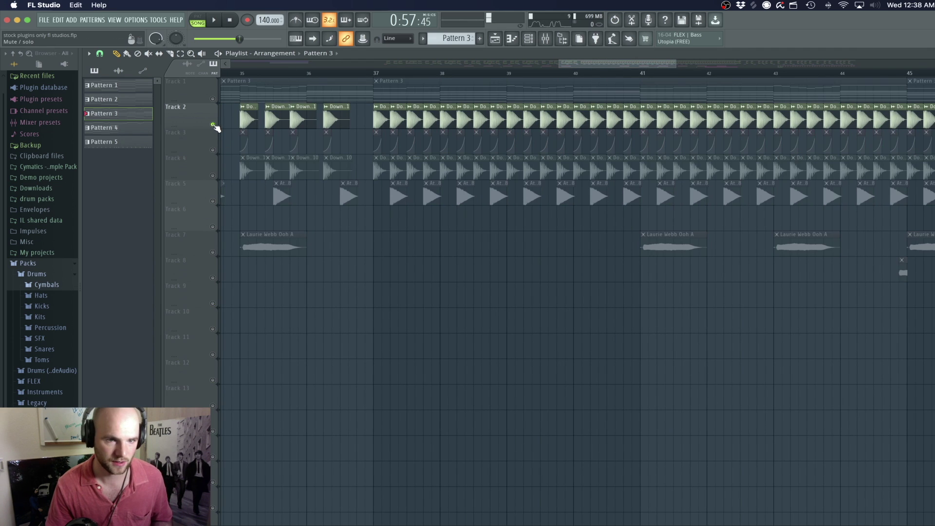
pyautogui.click(410, 76)
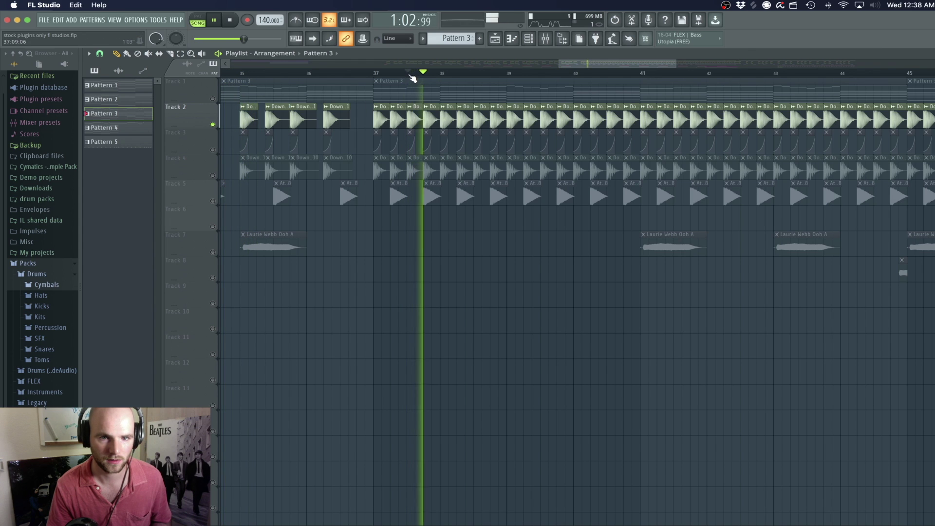
pyautogui.click(213, 176)
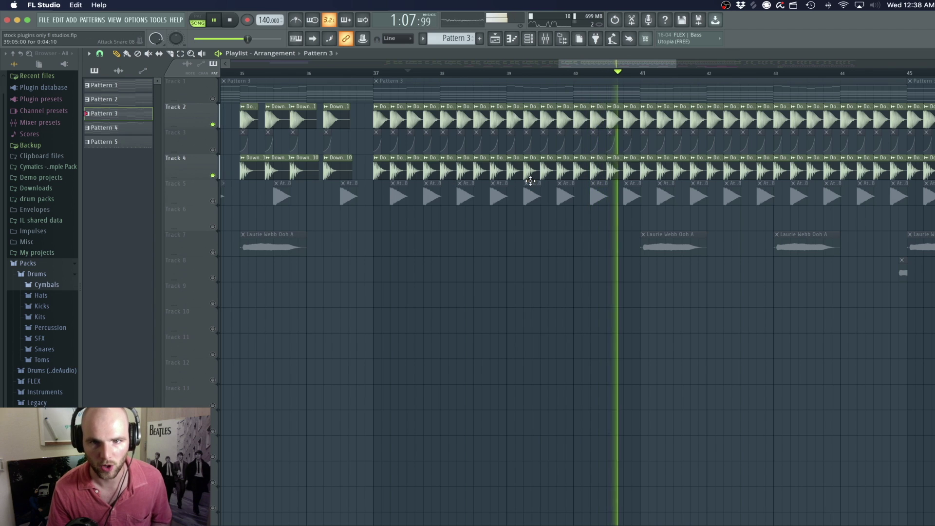
pyautogui.press('space')
# - View the layered kicks' levels in the mixer during playback, and clear the solo so every playlist track plays
pyautogui.click(544, 40)
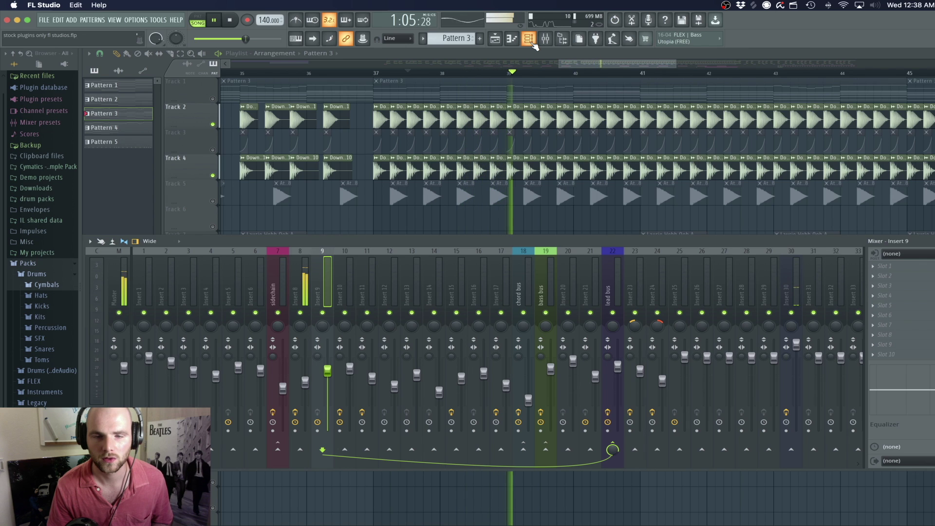
pyautogui.press('space')
pyautogui.rightClick(214, 124)
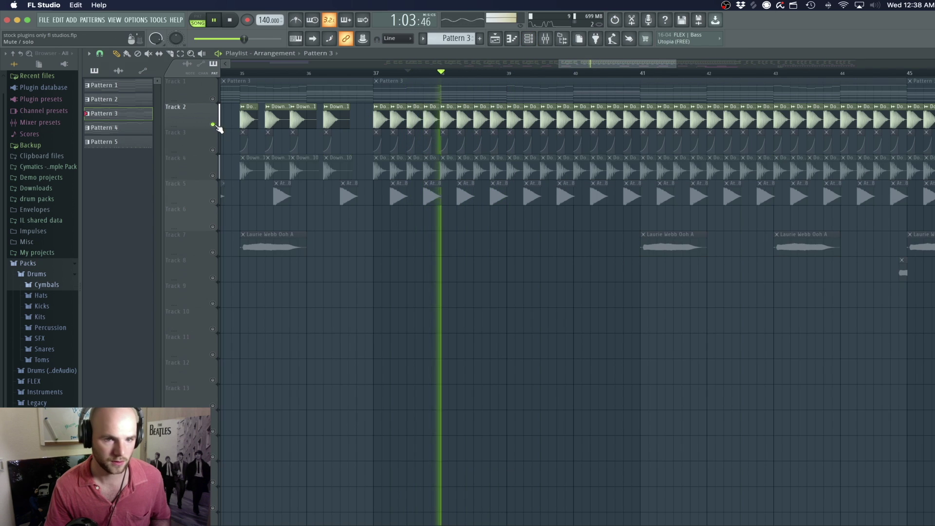
pyautogui.rightClick(214, 125)
pyautogui.press('space')
pyautogui.press('space')
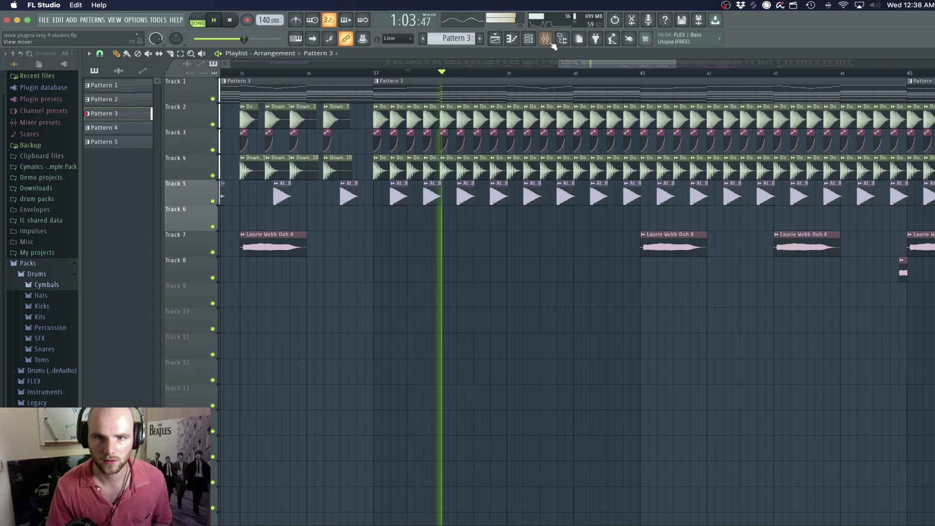
# - Compare the kick patterns starting at bars 17 and 37 in the playlist, and view the available snap settings
pyautogui.moveTo(574, 66); pyautogui.dragTo(446, 64)
pyautogui.press('space')
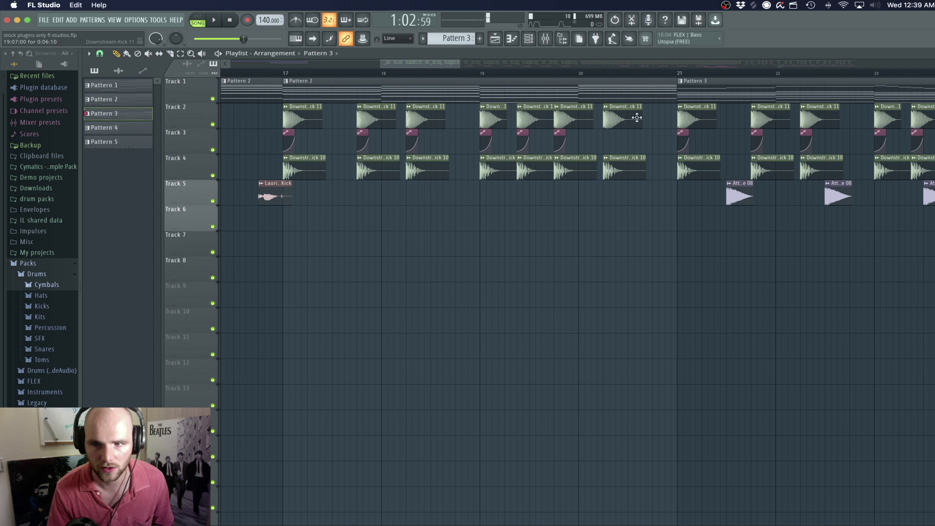
pyautogui.moveTo(440, 65); pyautogui.dragTo(697, 66)
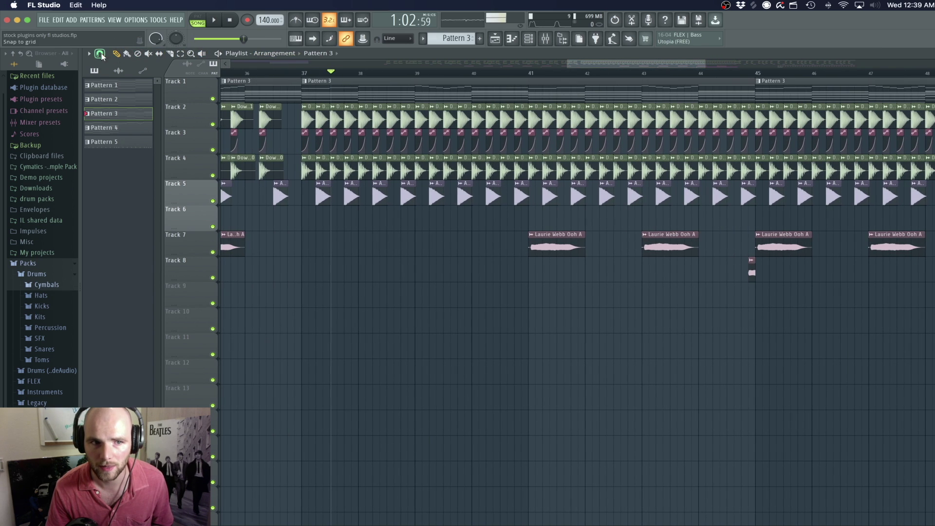
pyautogui.click(99, 53)
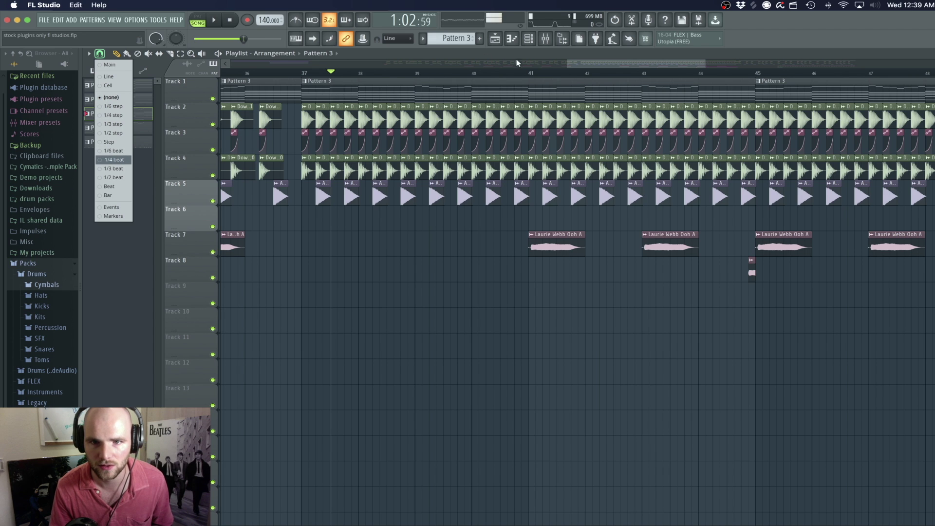
pyautogui.click(574, 68)
# - Locate the snare build-up before Pattern 4, play it from about bar 49, and stop the song
pyautogui.moveTo(648, 65); pyautogui.dragTo(767, 71)
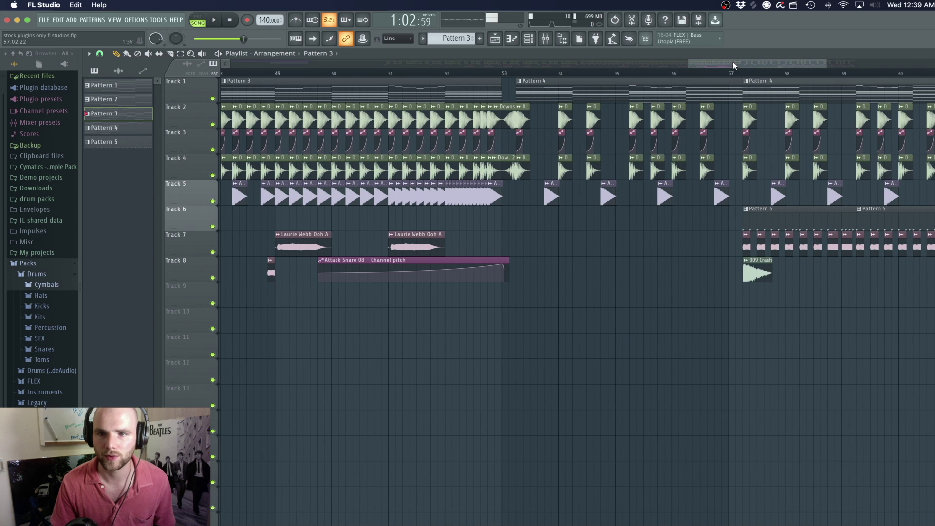
pyautogui.moveTo(734, 67); pyautogui.dragTo(687, 67)
pyautogui.click(592, 73)
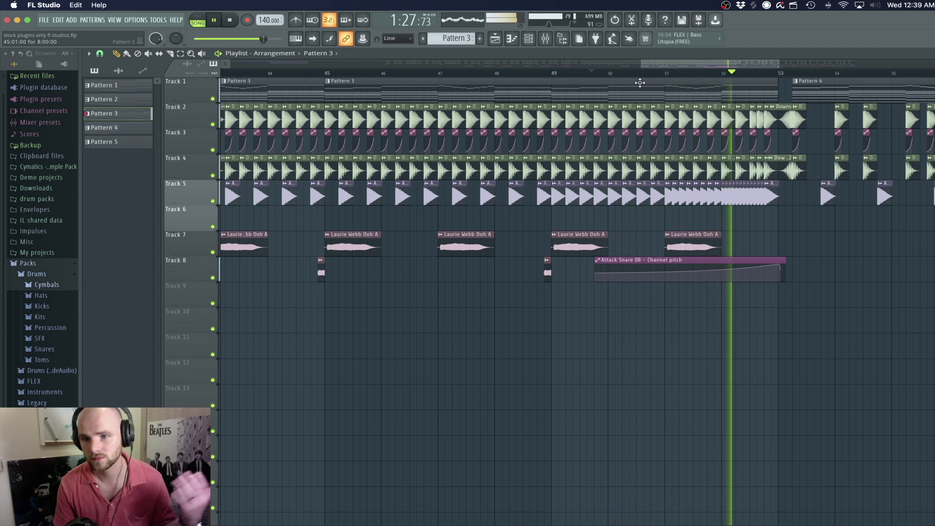
pyautogui.press('space')
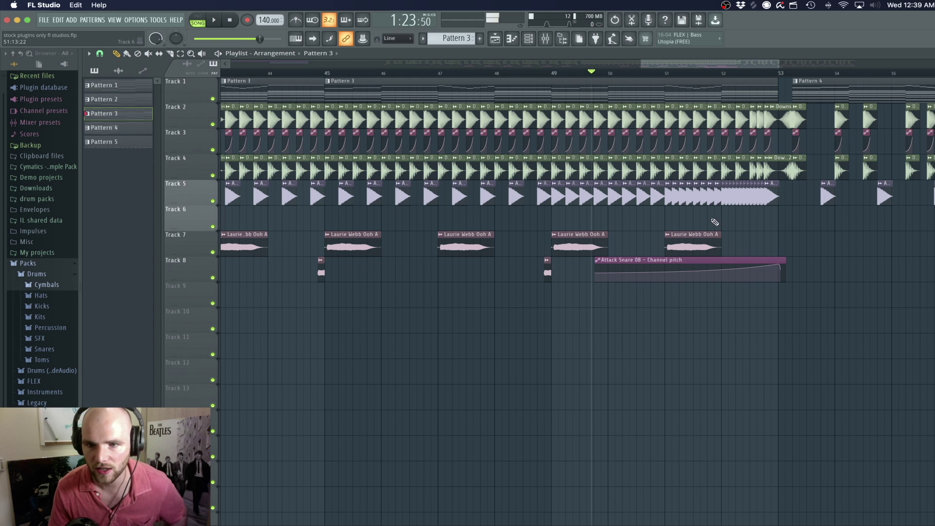
# - Open the Attack Snare 08 sampler settings and view the pitch knob's automation options and the time-stretching modes
pyautogui.doubleClick(702, 196)
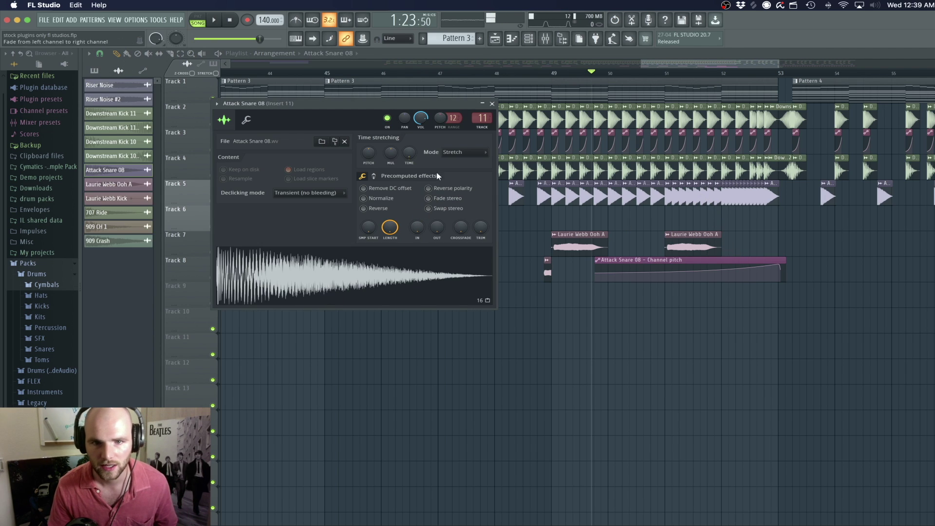
pyautogui.rightClick(445, 123)
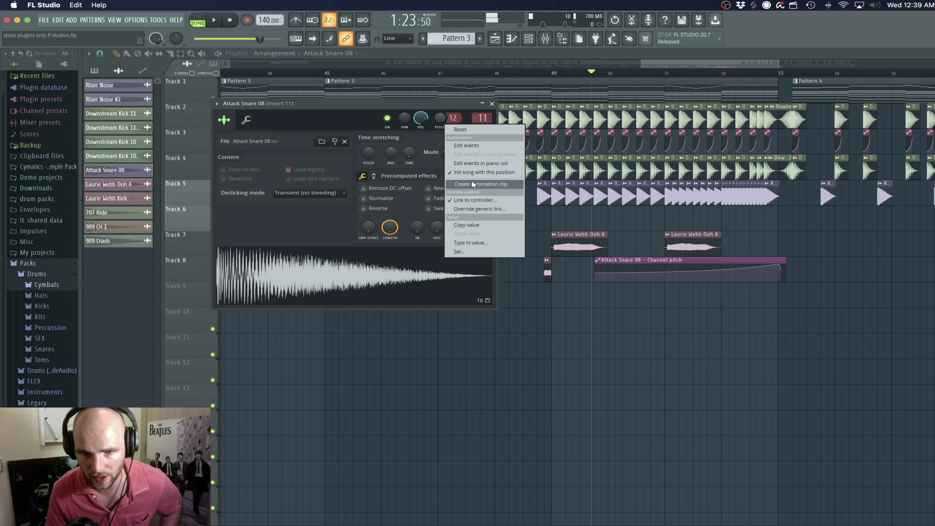
pyautogui.click(469, 111)
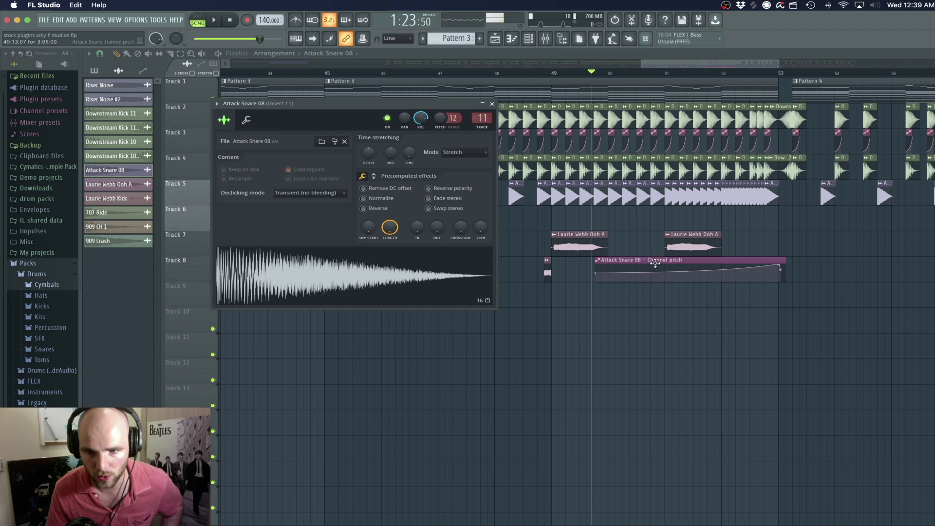
pyautogui.click(477, 155)
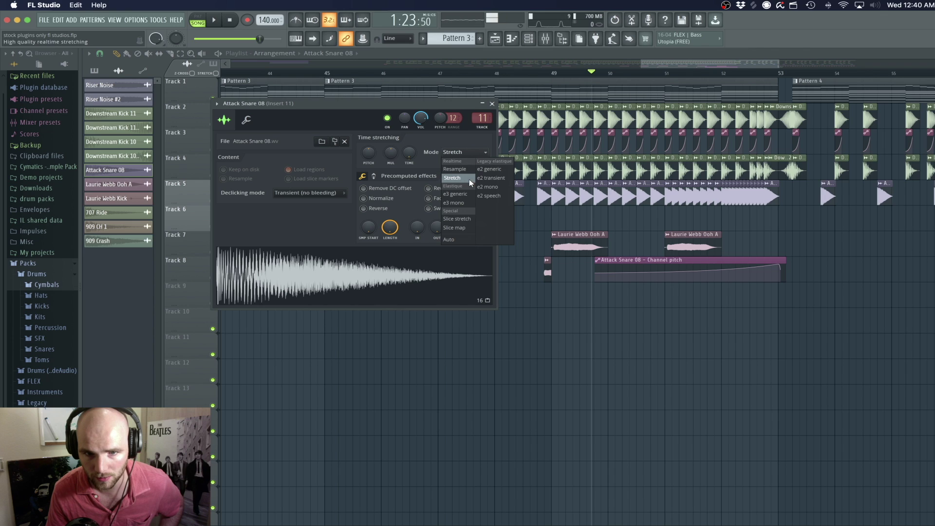
pyautogui.click(457, 137)
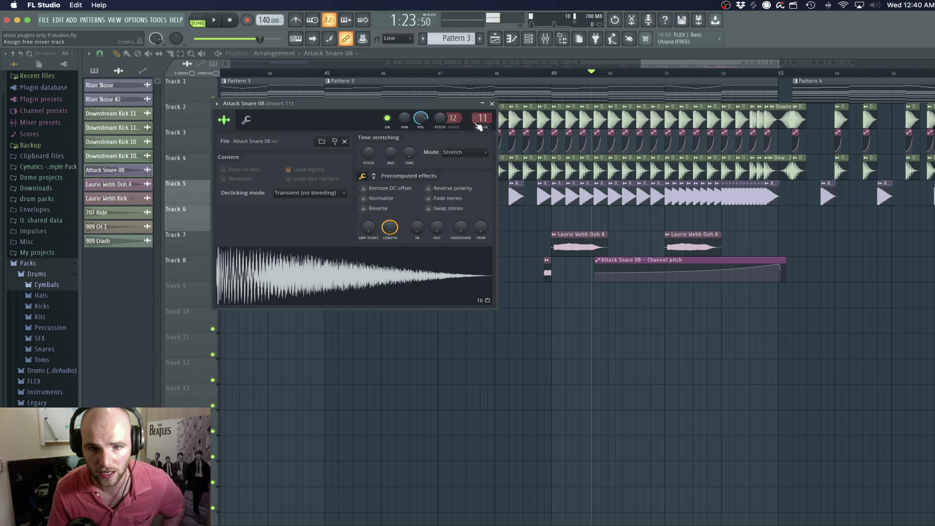
# - Move the Attack Snare 08 window clear of the snare roll clips on Track 5, and close it
pyautogui.moveTo(447, 105); pyautogui.dragTo(471, 108)
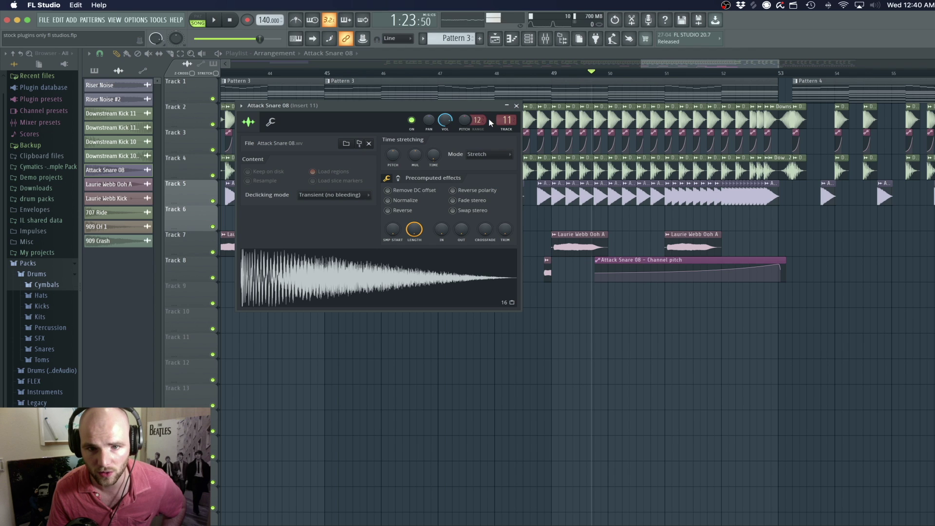
pyautogui.moveTo(501, 112); pyautogui.dragTo(619, 246)
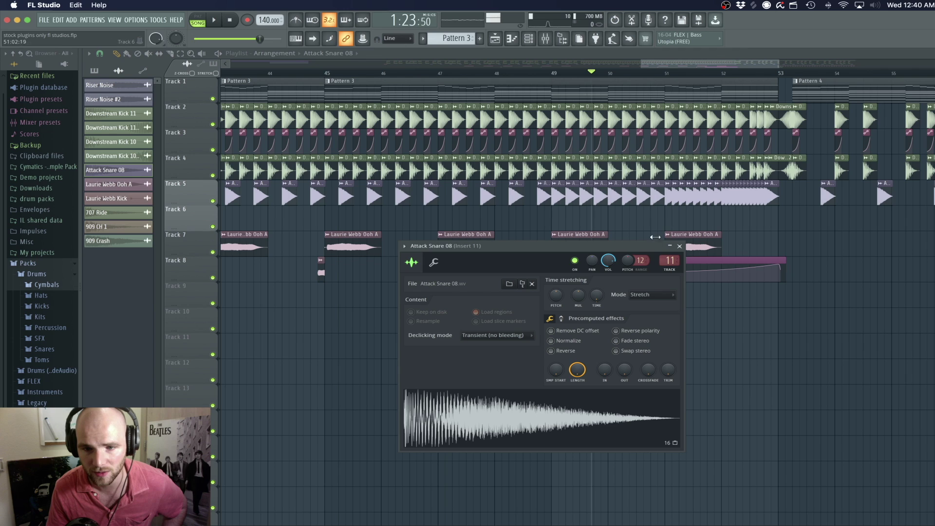
pyautogui.moveTo(644, 248); pyautogui.dragTo(738, 235)
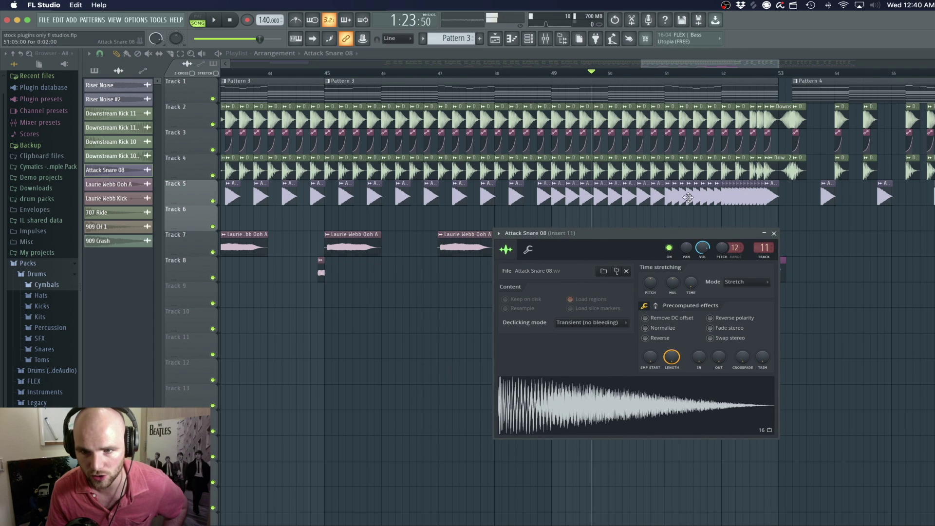
pyautogui.moveTo(672, 65); pyautogui.dragTo(686, 65)
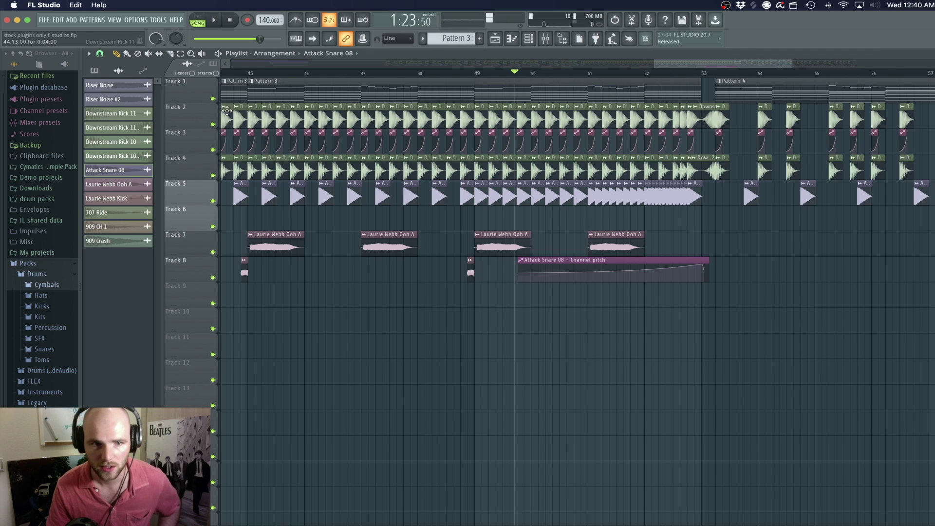
# - Solo Track 1 and play the song from bar 53 to hear the start of Pattern 4 by itself
pyautogui.rightClick(213, 99)
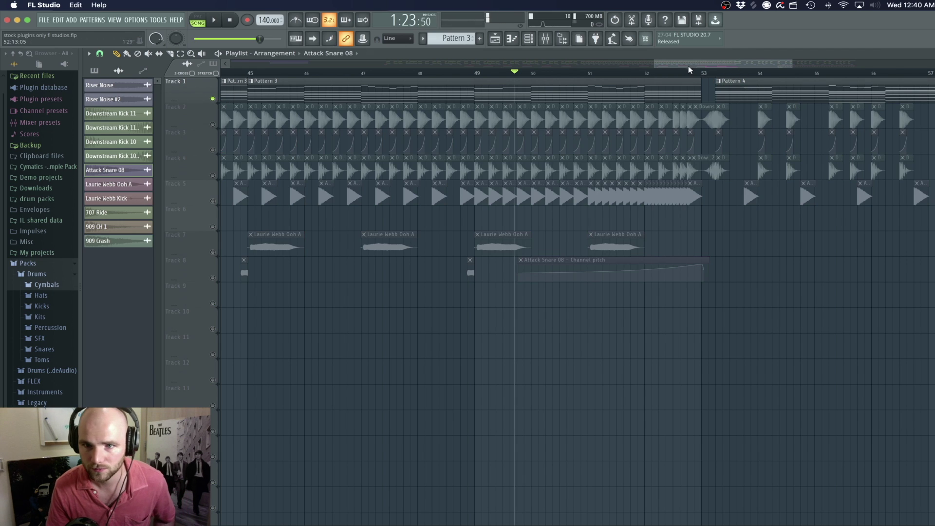
pyautogui.moveTo(690, 65); pyautogui.dragTo(704, 65)
pyautogui.click(637, 74)
pyautogui.press('space')
pyautogui.click(626, 74)
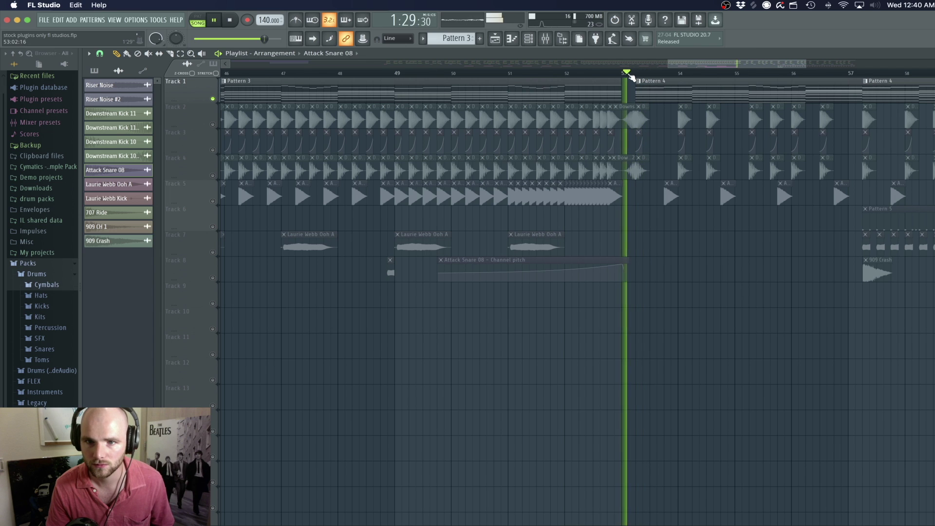
pyautogui.press('space')
pyautogui.press('space')
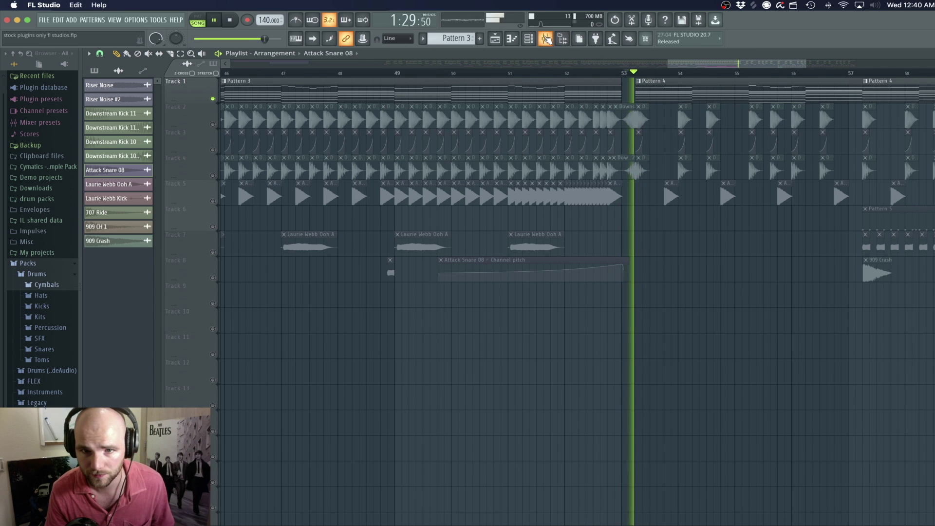
# - View the mixer levels while Pattern 4 plays, open the channel rack, and stop the song
pyautogui.click(545, 39)
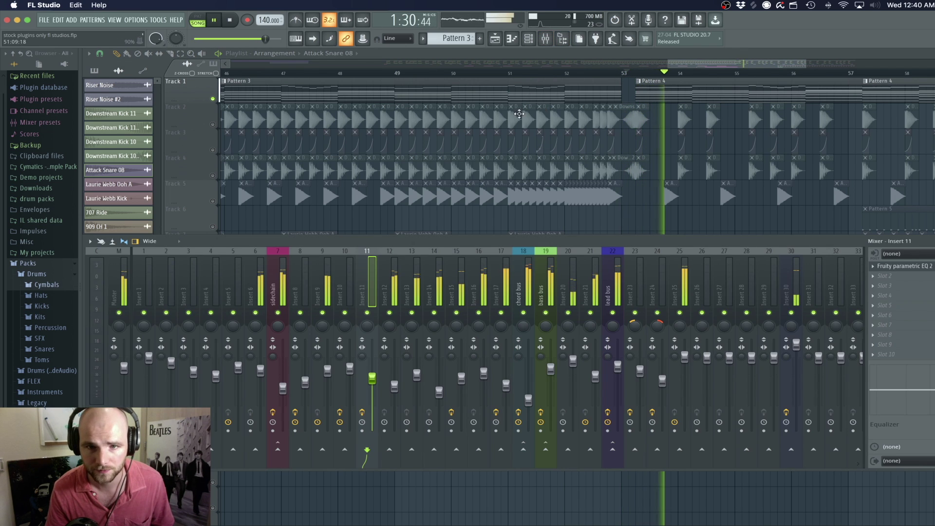
pyautogui.click(528, 38)
pyautogui.press('space')
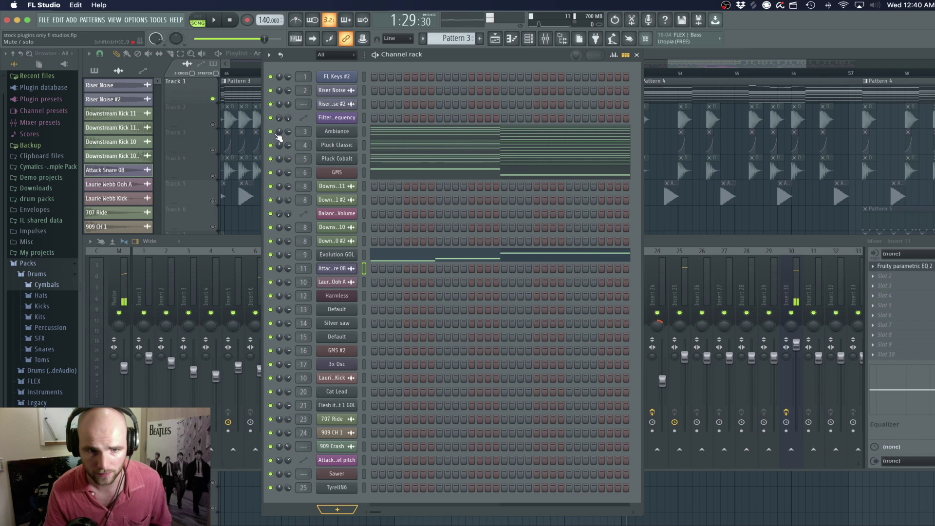
# - Solo the Ambiance channel, unsolo Track 1 in the playlist, and reopen the channel rack
pyautogui.press('space')
pyautogui.press('space')
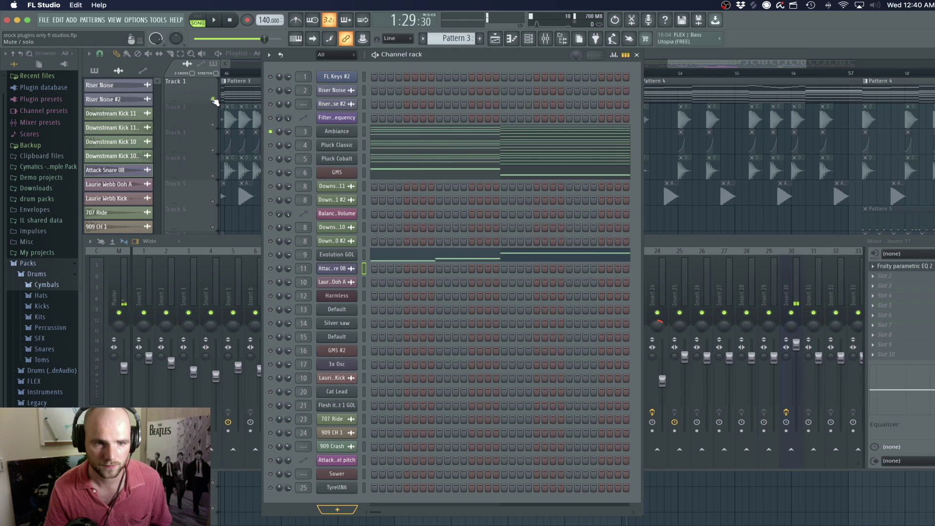
pyautogui.click(214, 101)
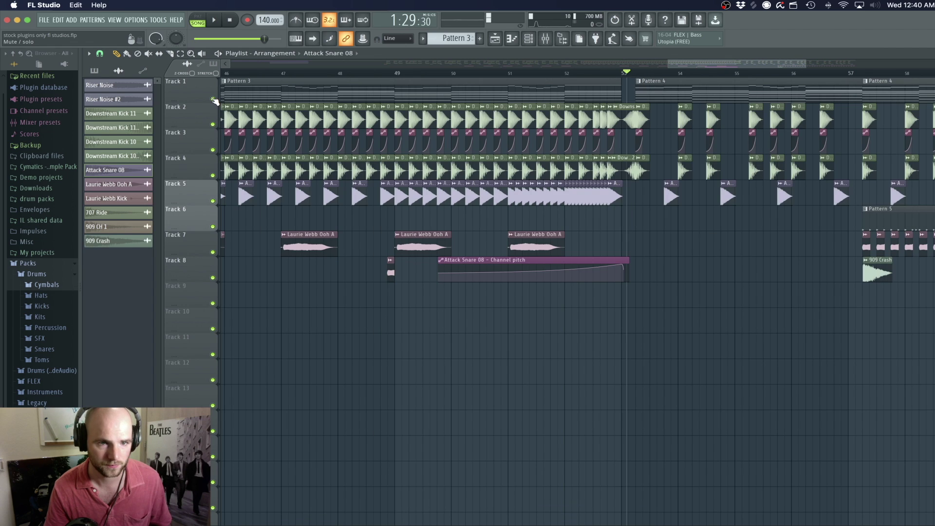
pyautogui.click(528, 39)
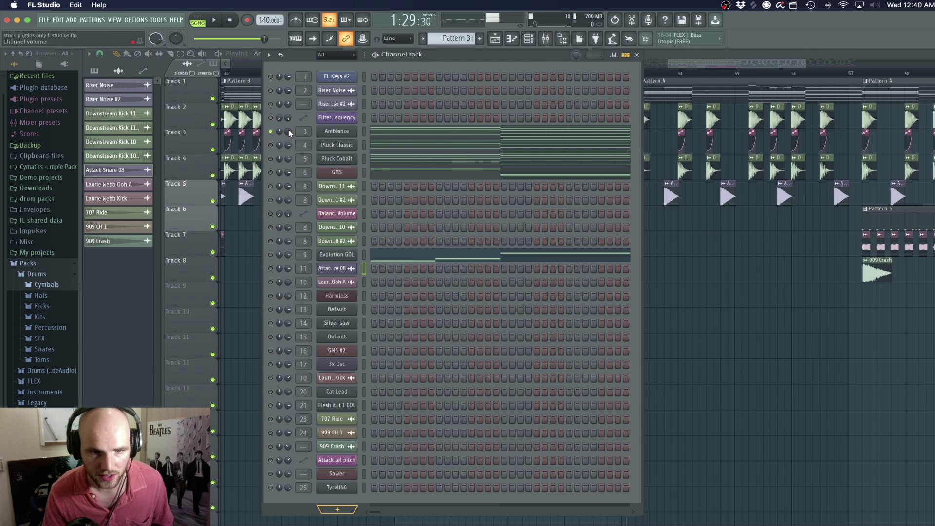
# - Play the song from bar 53 to hear the Ambiance channel by itself, and stop the playback
pyautogui.press('space')
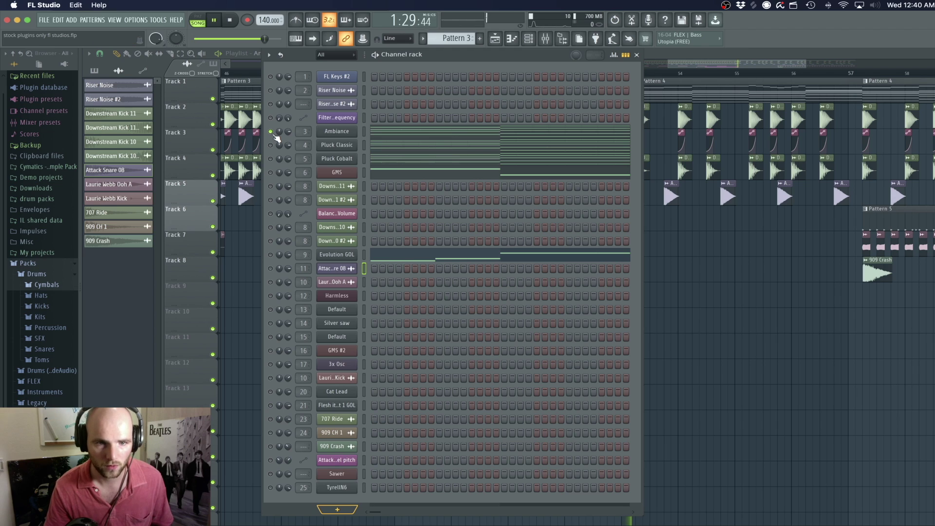
pyautogui.press('space')
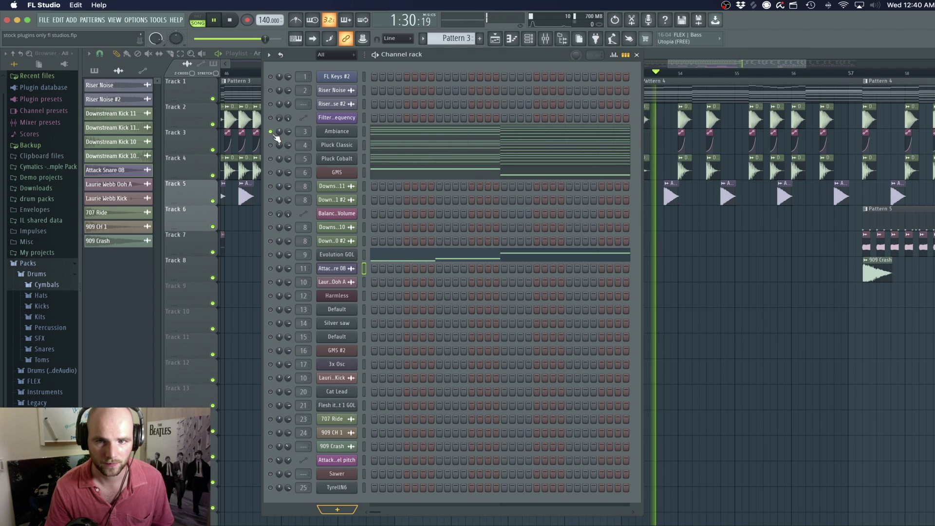
pyautogui.press('space')
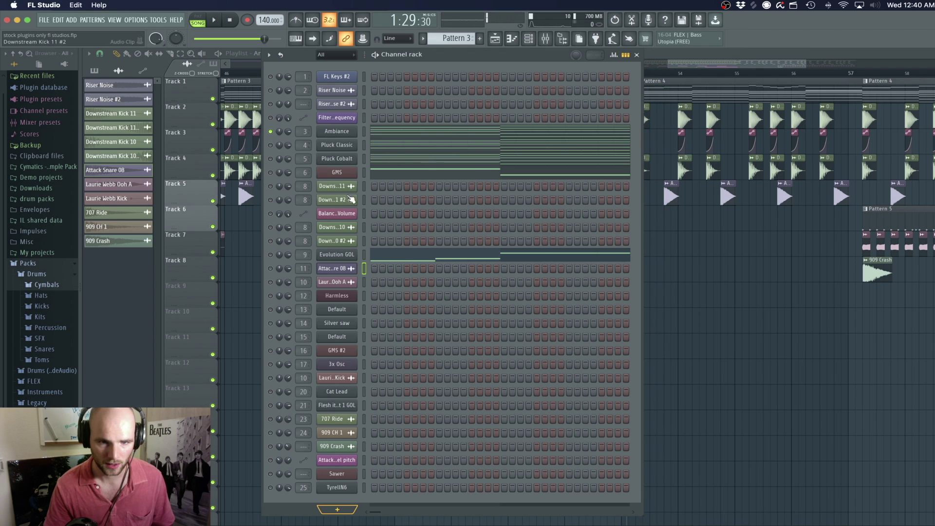
# - Switch to Pattern 4 and solo the Harmless channel, playing it while viewing its synth settings
pyautogui.scroll(1, 456, 39)
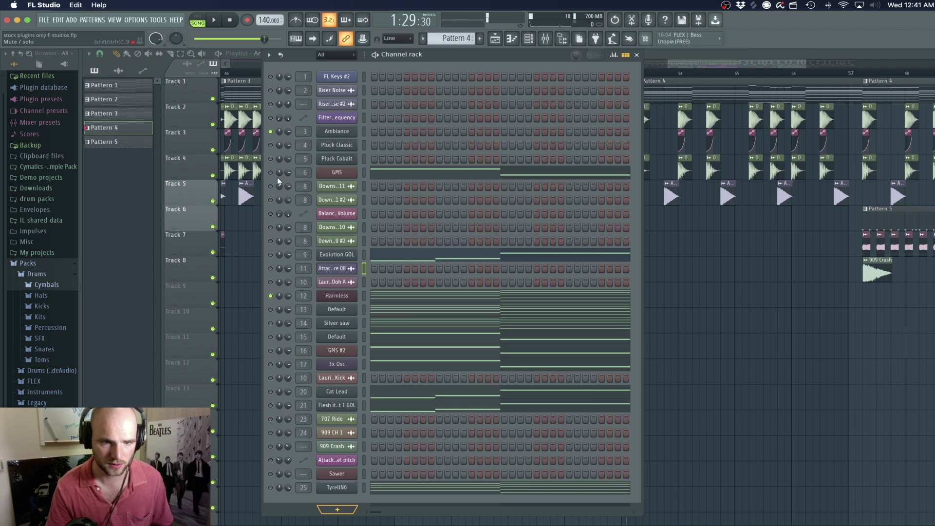
pyautogui.press('space')
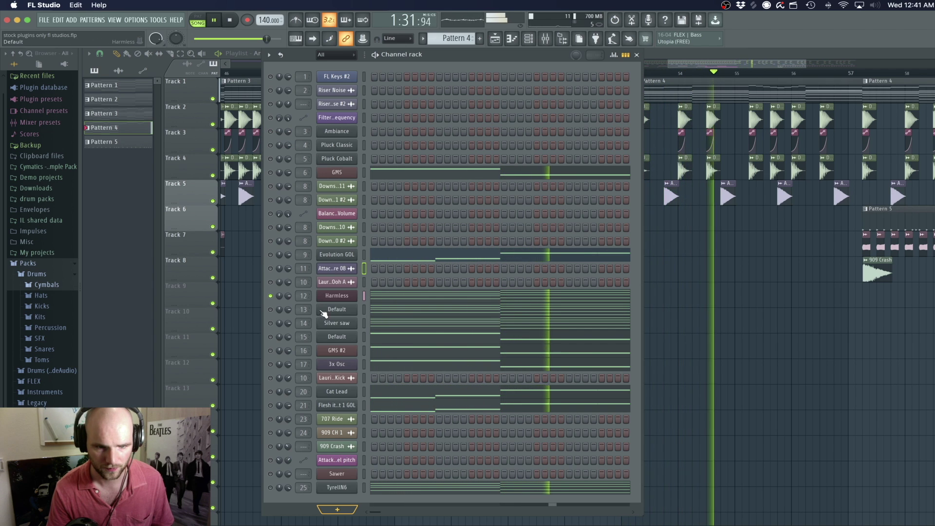
pyautogui.click(337, 296)
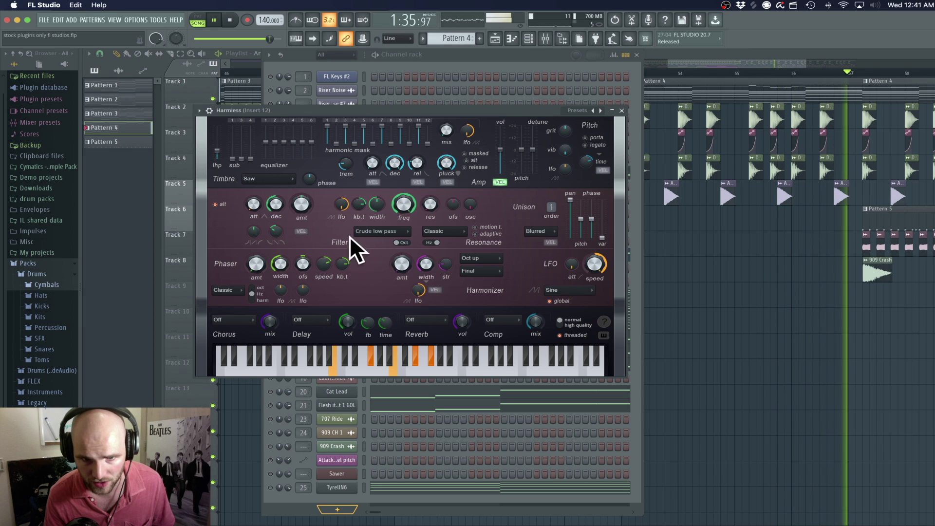
pyautogui.press('space')
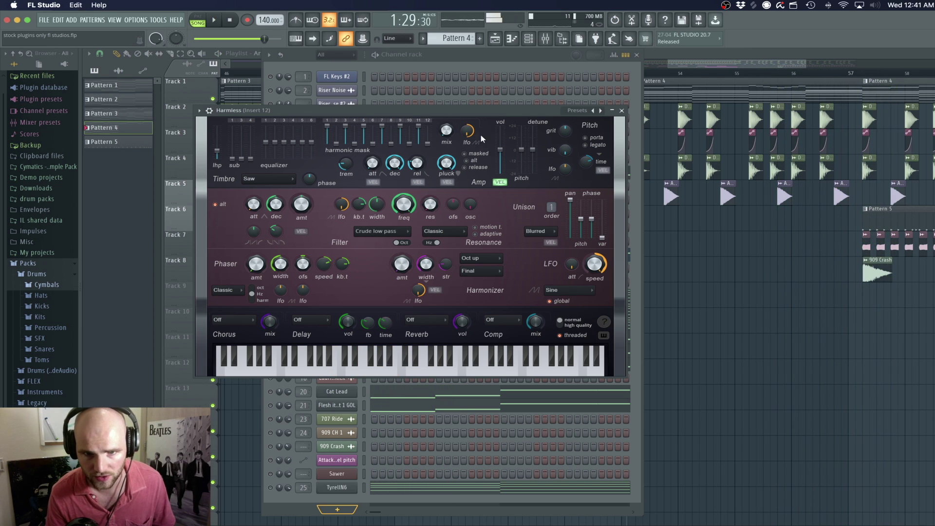
pyautogui.click(622, 111)
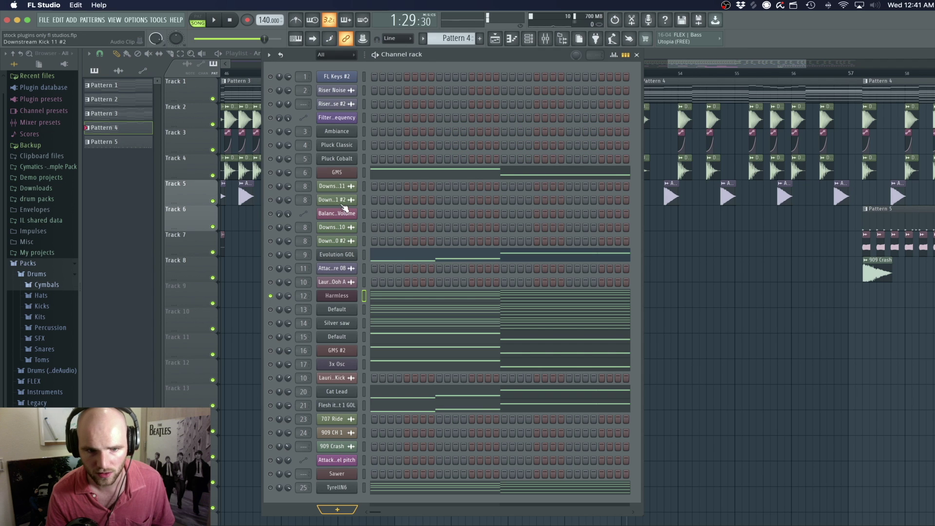
# - Open the Default synth on insert 13, solo and play its channel, and collapse the synth window
pyautogui.click(333, 311)
pyautogui.moveTo(481, 156); pyautogui.dragTo(701, 174)
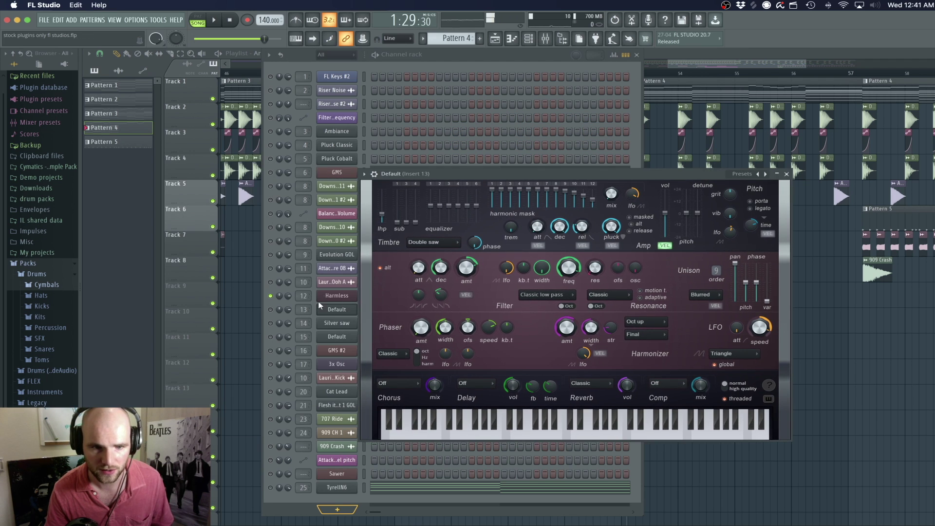
pyautogui.rightClick(271, 310)
pyautogui.press('space')
pyautogui.doubleClick(709, 176)
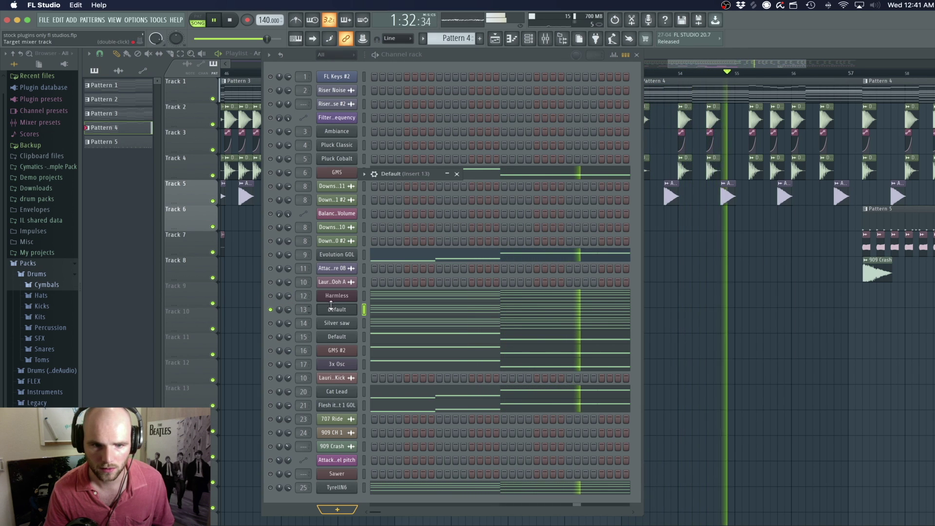
# - Expand the Default synth on insert 13 to view its settings during playback, close it, and reposition the channel rack
pyautogui.moveTo(508, 54); pyautogui.dragTo(356, 133)
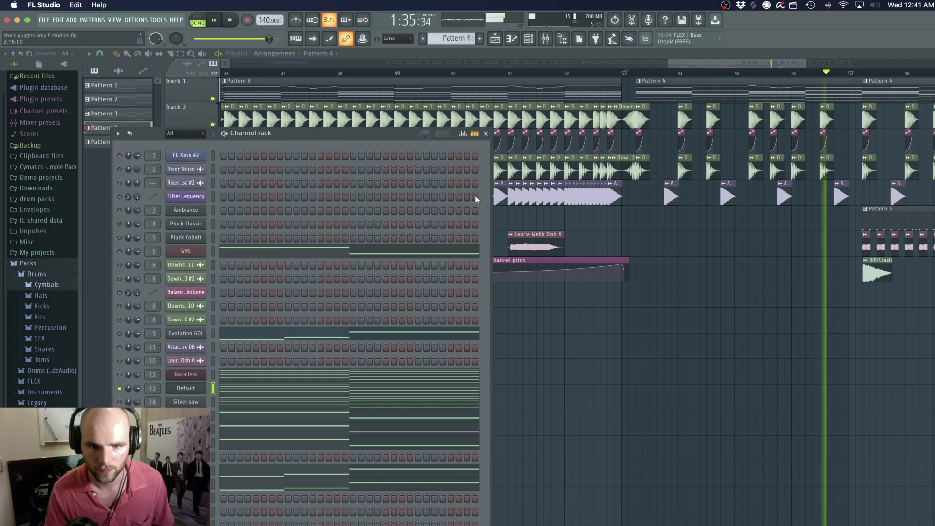
pyautogui.click(187, 388)
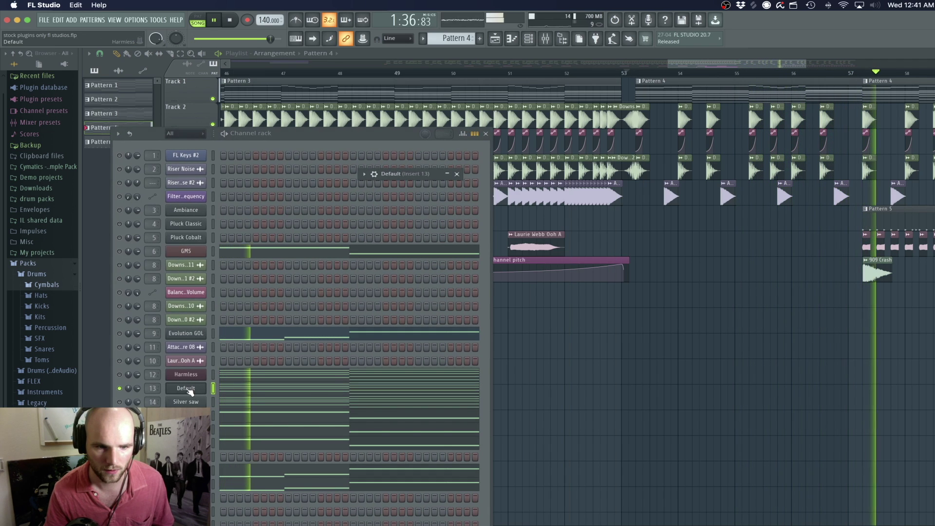
pyautogui.click(446, 175)
pyautogui.moveTo(371, 173); pyautogui.dragTo(590, 141)
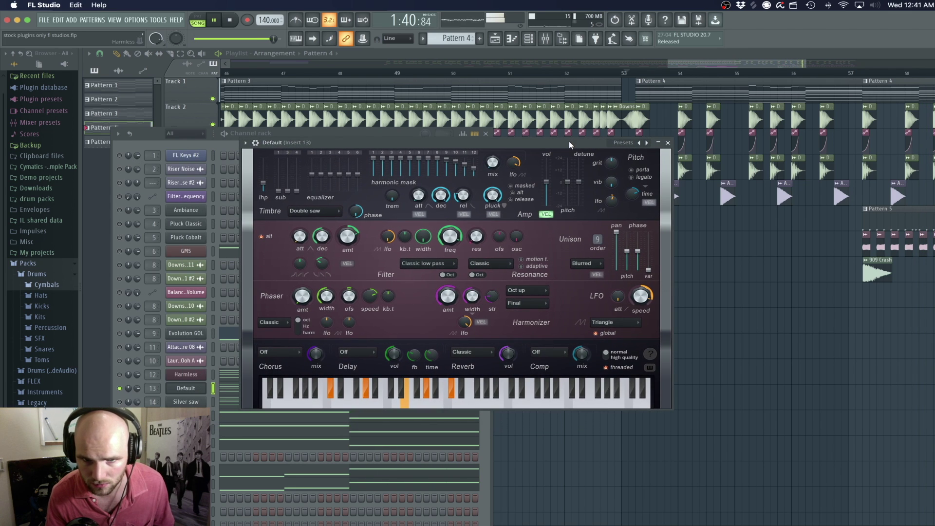
pyautogui.click(668, 143)
pyautogui.moveTo(412, 133); pyautogui.dragTo(560, 85)
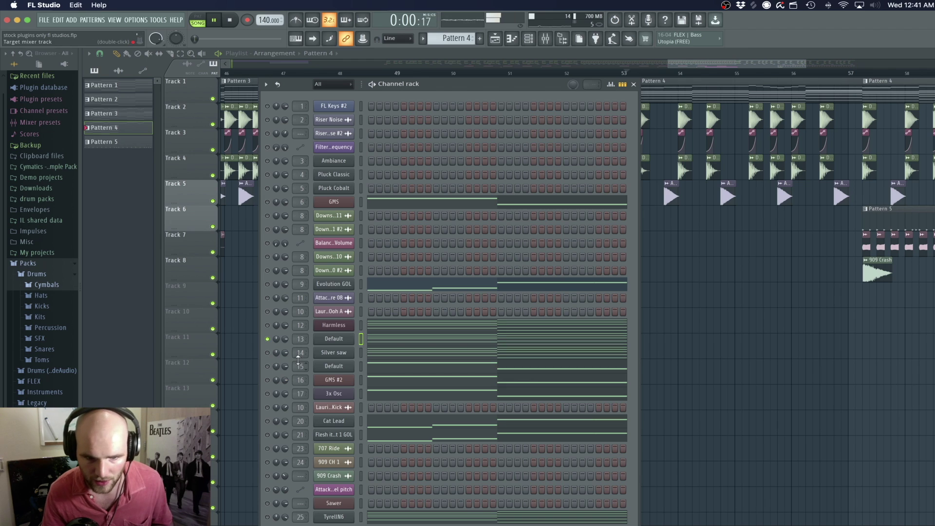
# - Solo the Silver saw channel, open its Sytrus synth, and view the preset list without changing the preset
pyautogui.click(269, 352)
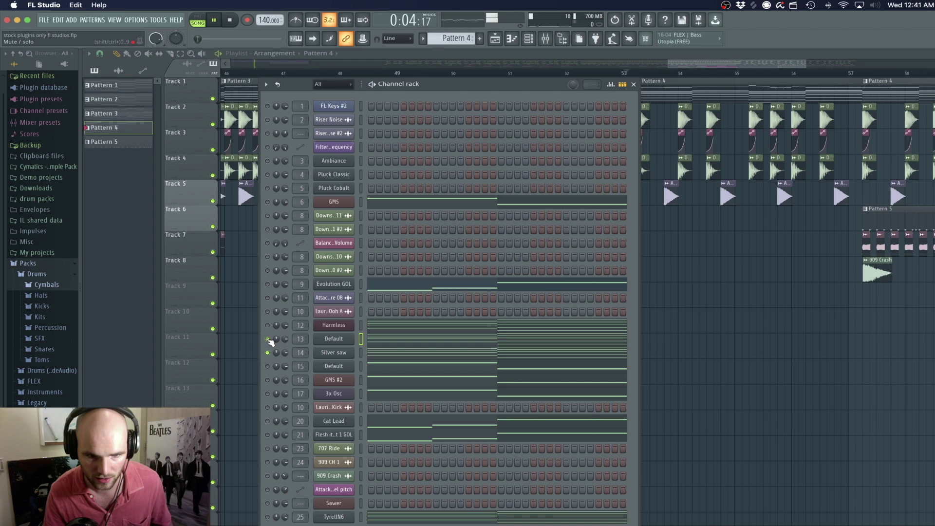
pyautogui.click(337, 352)
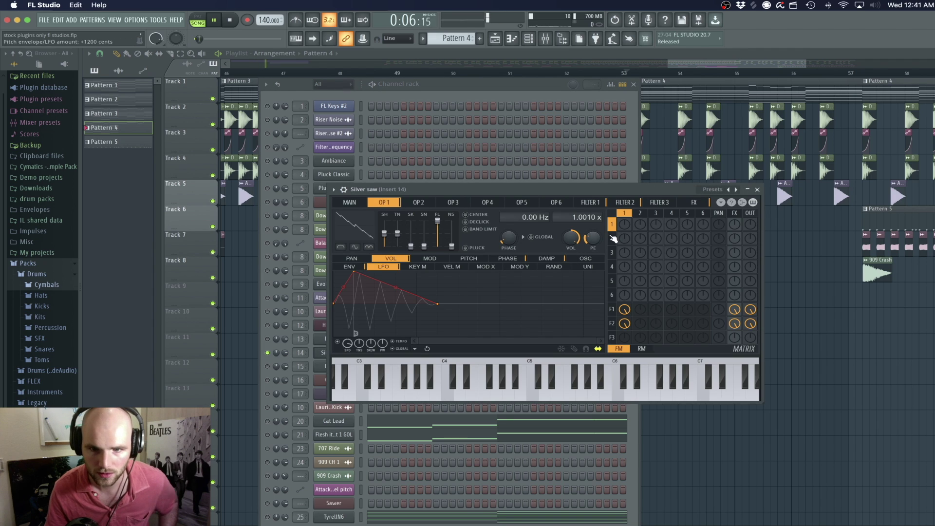
pyautogui.click(711, 189)
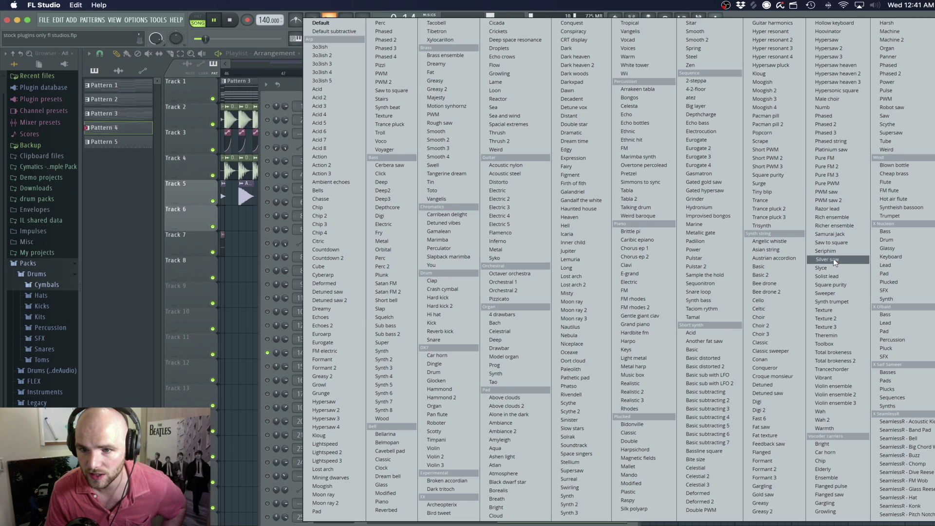
pyautogui.click(293, 89)
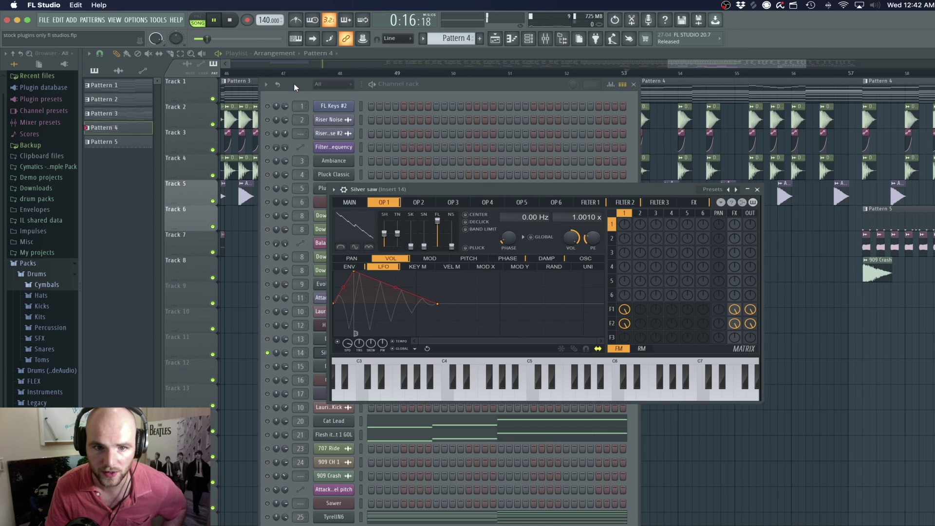
# - View the main and operator 1 settings of the Silver saw synth, and close its window
pyautogui.click(363, 203)
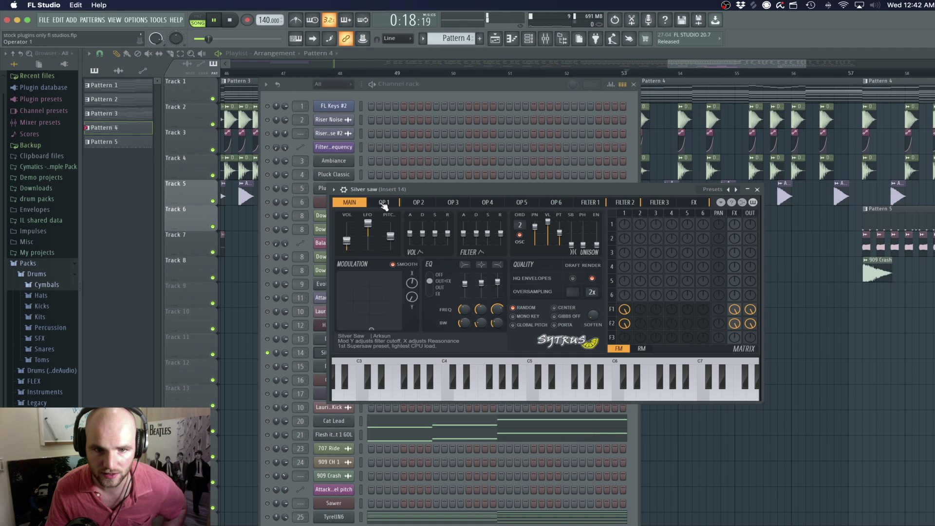
pyautogui.click(389, 204)
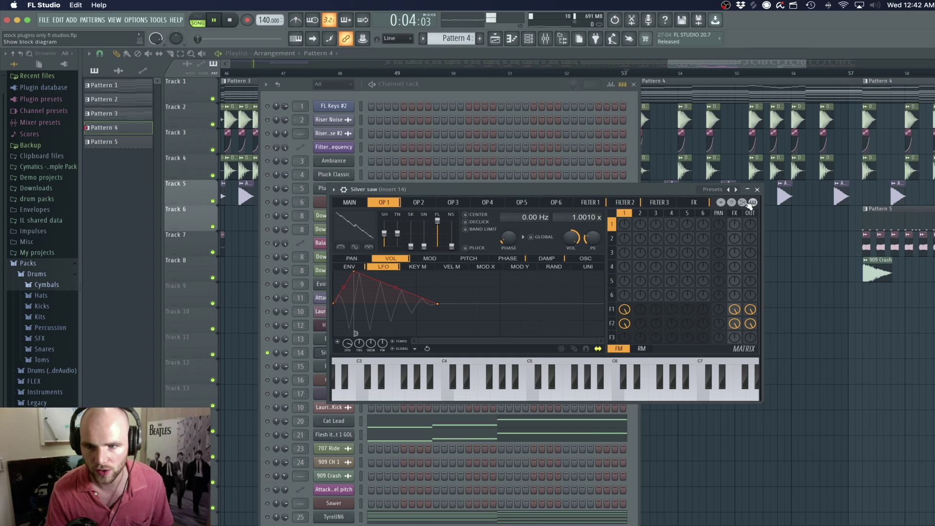
pyautogui.click(758, 189)
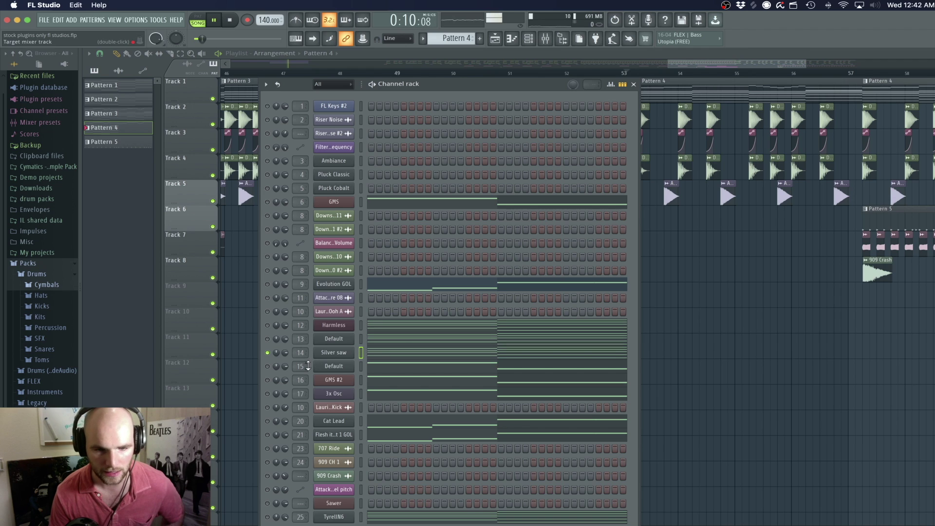
# - Solo the TyrellN6 channel and open its synth window to view the HS Hero Guitar preset
pyautogui.moveTo(436, 84); pyautogui.dragTo(437, 50)
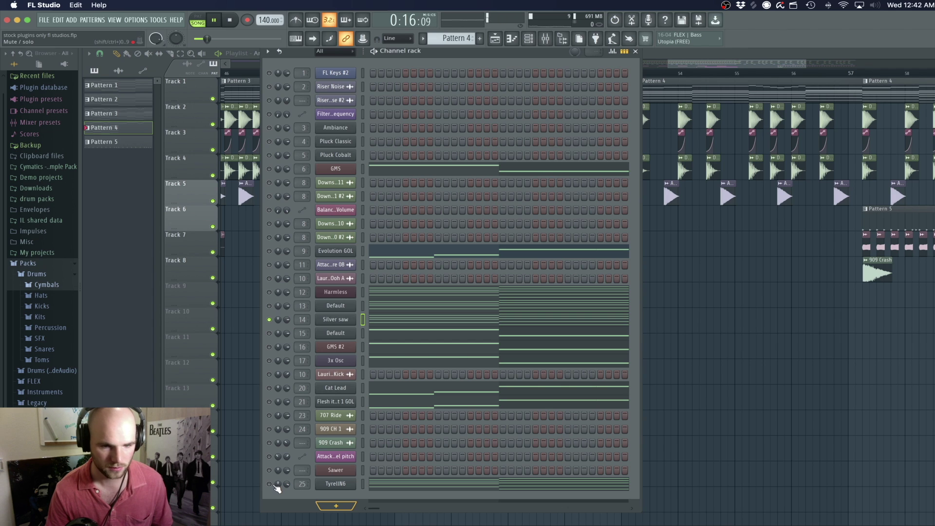
pyautogui.click(348, 489)
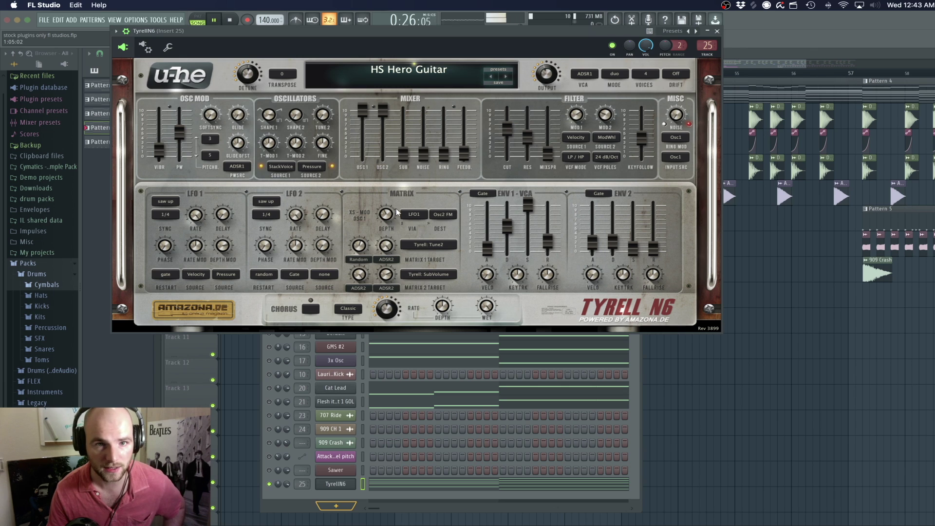
pyautogui.moveTo(326, 29); pyautogui.dragTo(329, 44)
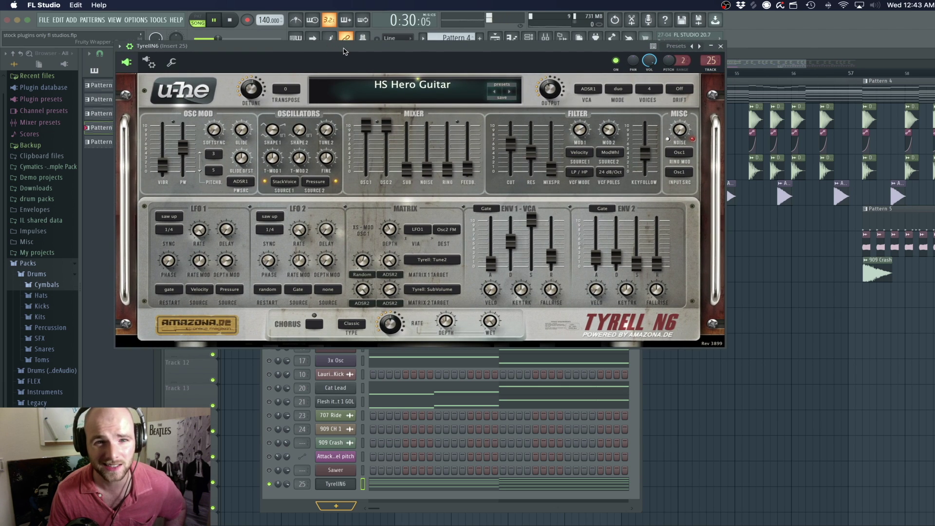
pyautogui.moveTo(342, 51); pyautogui.dragTo(349, 52)
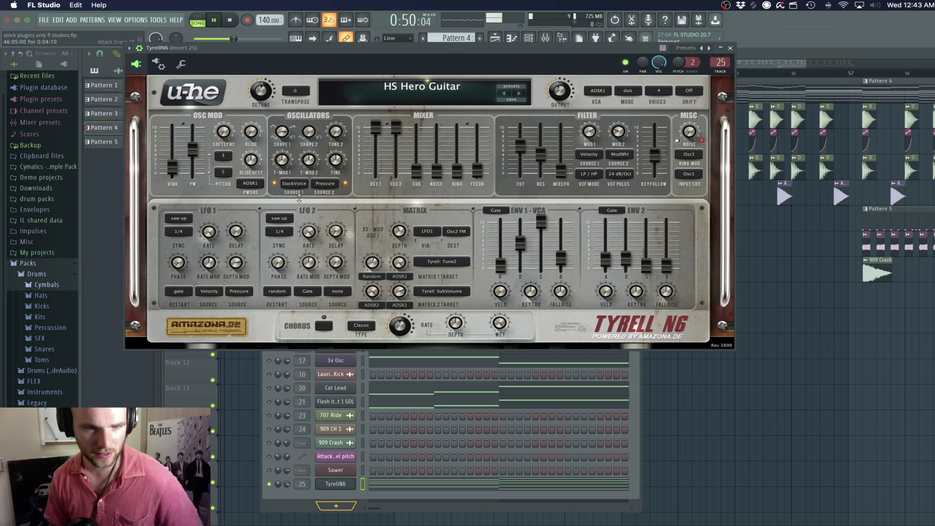
# - Play the TyrellN6 part of Pattern 4 by itself, stop the song, and close the synth window
pyautogui.moveTo(294, 524)
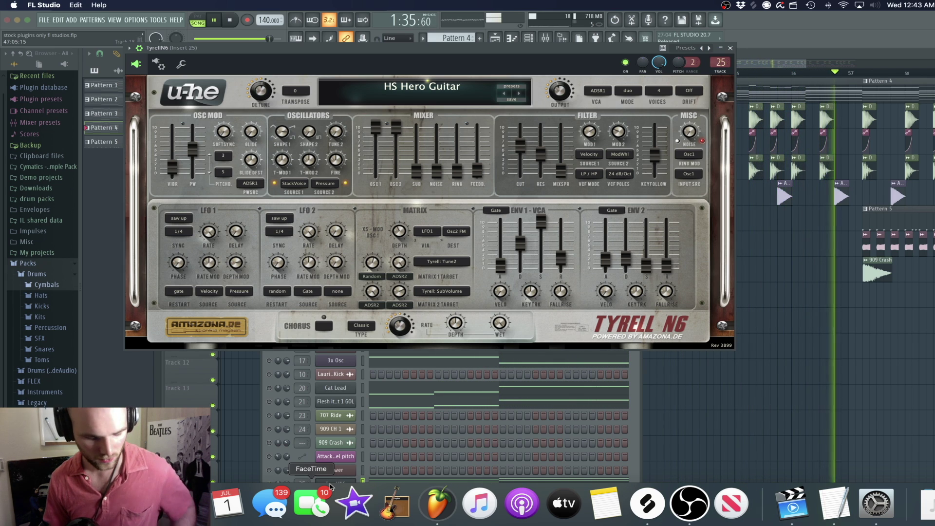
pyautogui.press('space')
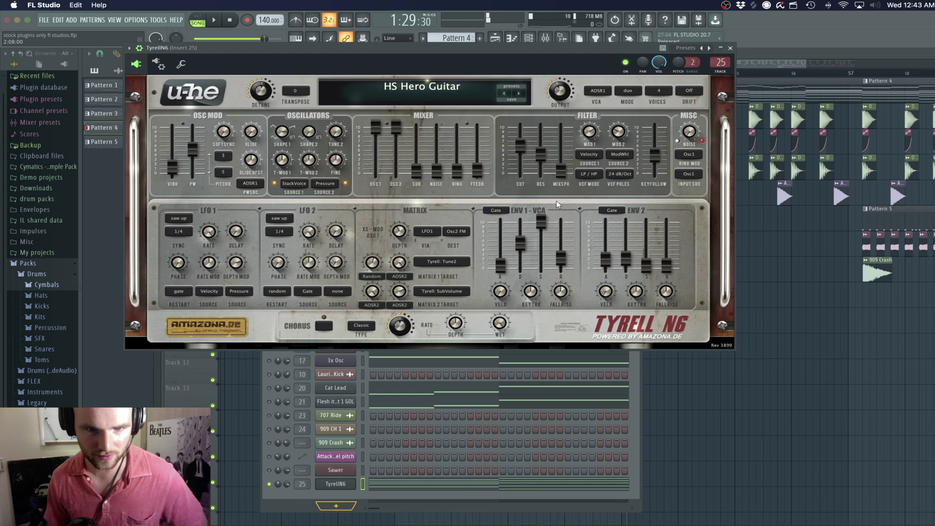
pyautogui.click(731, 48)
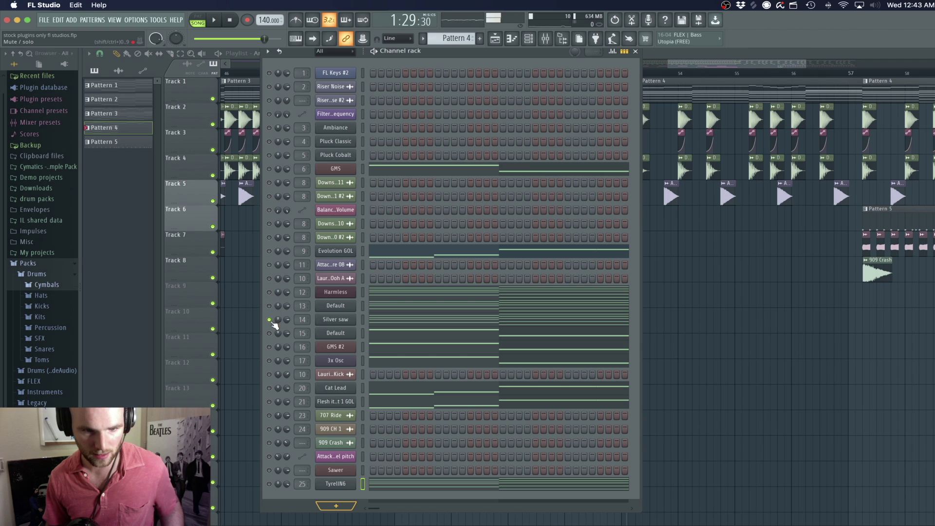
# - Enable the Harmless, insert 13 Default, Silver saw and TyrellN6 channels together, and play the layered chords
pyautogui.click(269, 292)
pyautogui.click(270, 483)
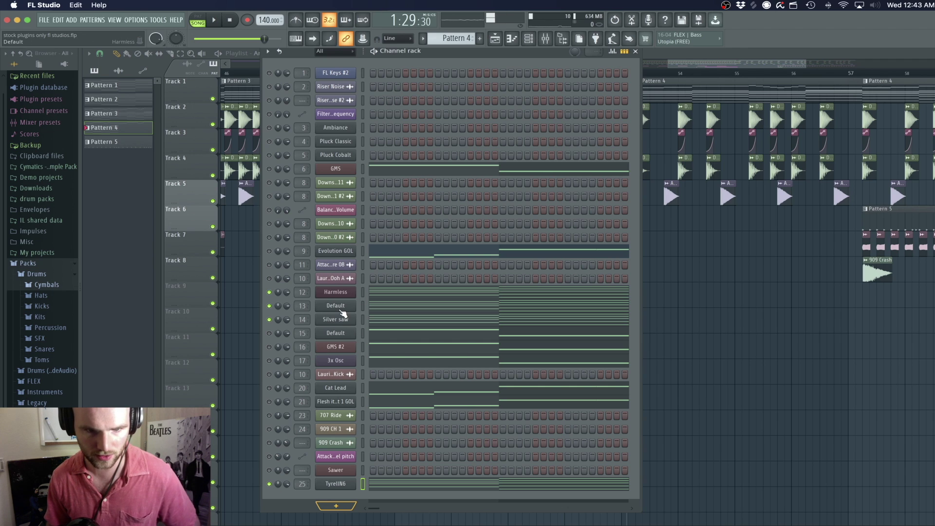
pyautogui.press('space')
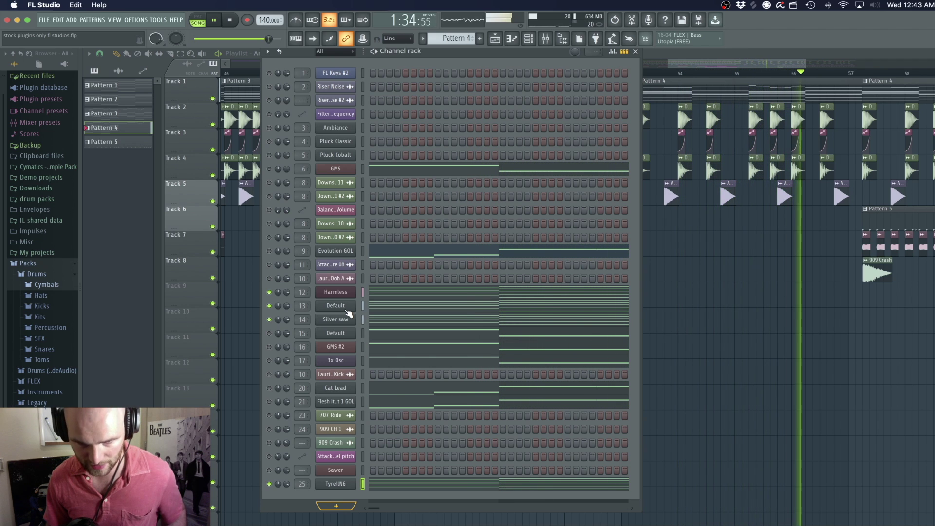
pyautogui.press('space')
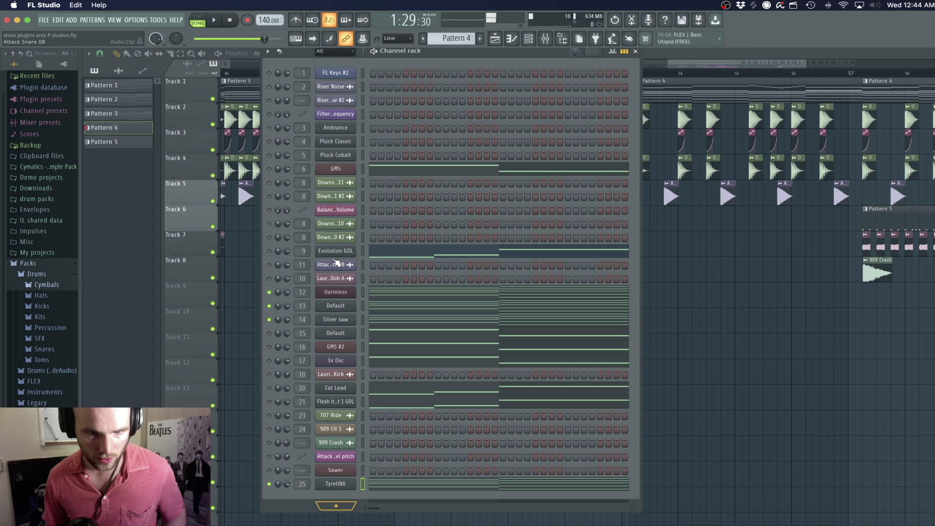
# - View the synth settings of the Evolution GOL and Flesh it Out 1 GOL channels, and close the synth window
pyautogui.click(336, 250)
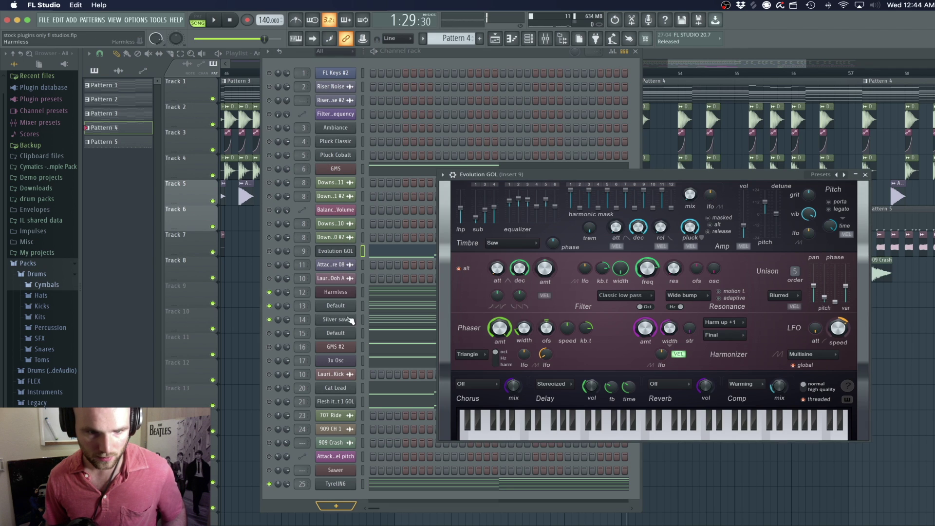
pyautogui.click(347, 389)
pyautogui.click(350, 402)
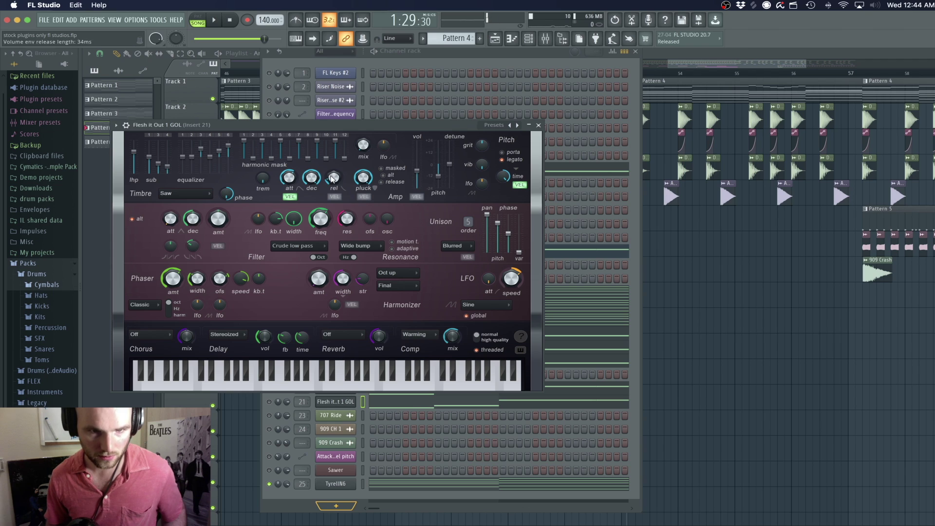
pyautogui.click(538, 131)
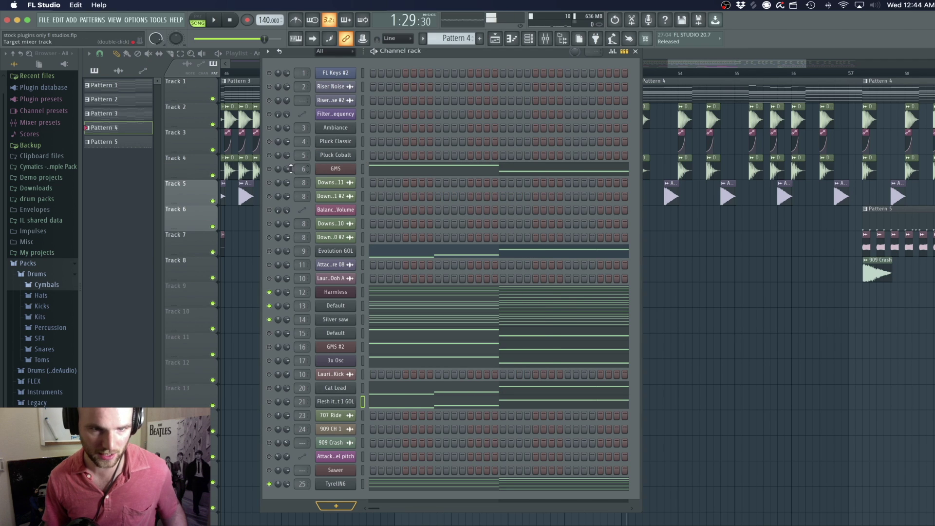
# - Re-enable all channels, solo playlist Track 1, and start playing the fully layered Pattern 4
pyautogui.rightClick(269, 168)
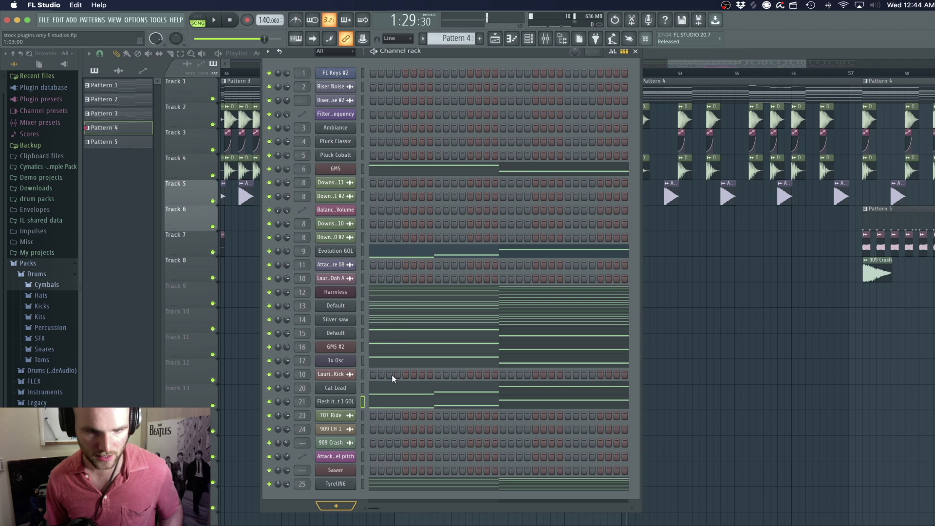
pyautogui.keyDown('ctrl'); pyautogui.click(213, 99); pyautogui.keyUp('ctrl')
pyautogui.press('space')
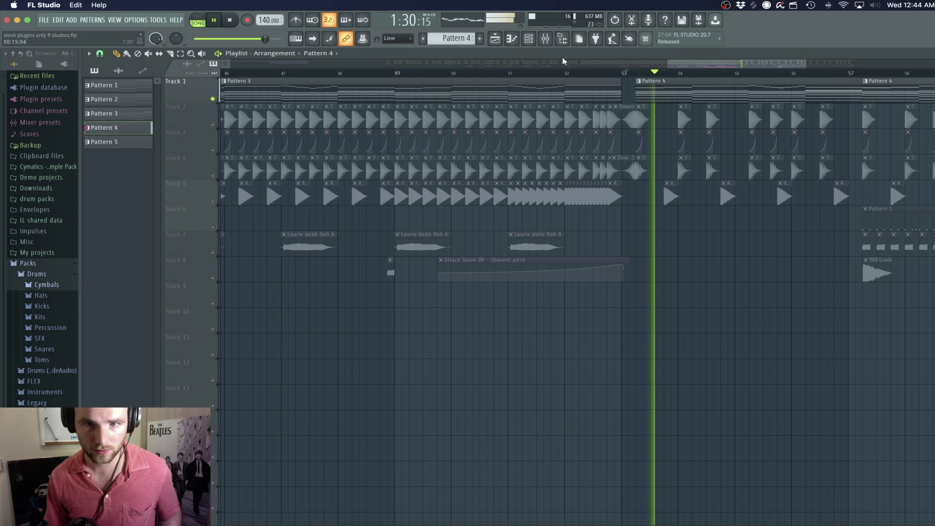
# - Follow the layered Pattern 4 playback in the playlist, mixer and channel rack, and stop the song
pyautogui.moveTo(709, 66); pyautogui.dragTo(739, 61)
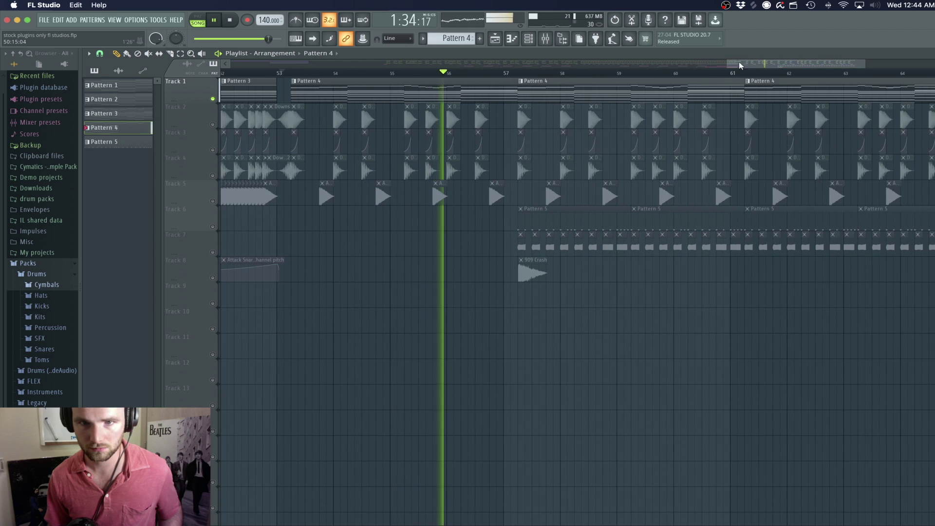
pyautogui.click(545, 38)
pyautogui.press('F6')
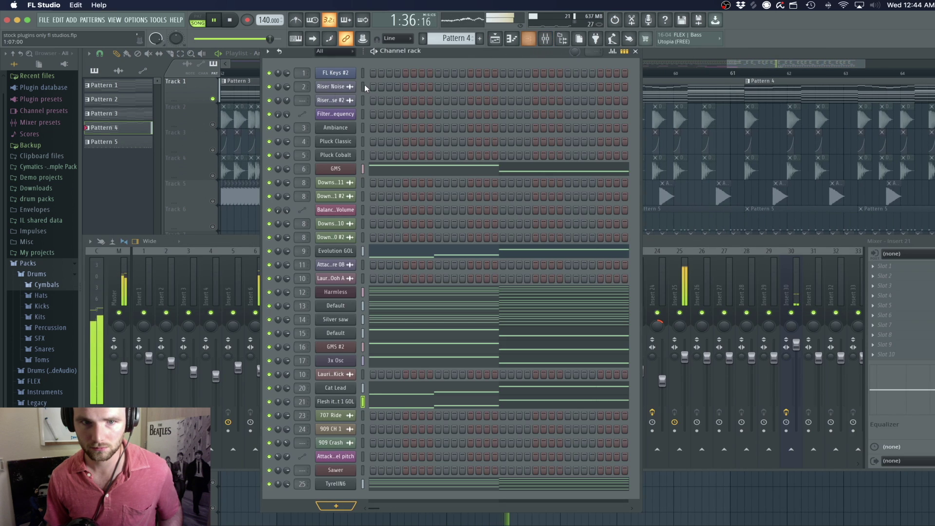
pyautogui.click(243, 62)
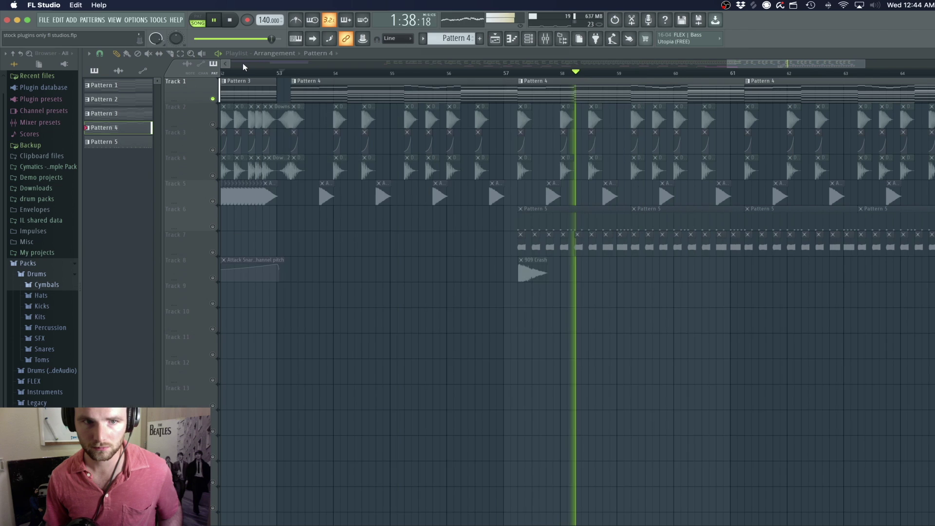
pyautogui.press('space')
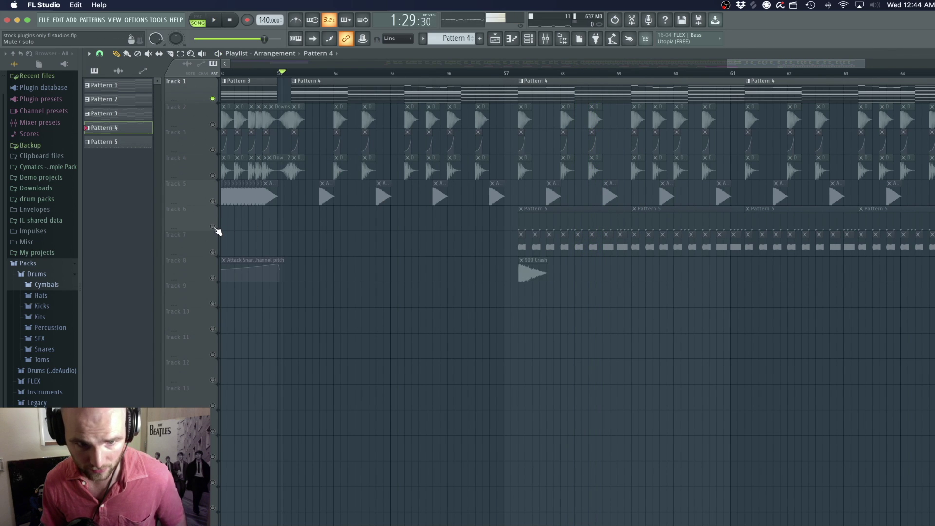
# - Enable playlist Tracks 6 and 8 alongside Track 1, play the song from bar 57, and stop it
pyautogui.click(212, 227)
pyautogui.click(213, 278)
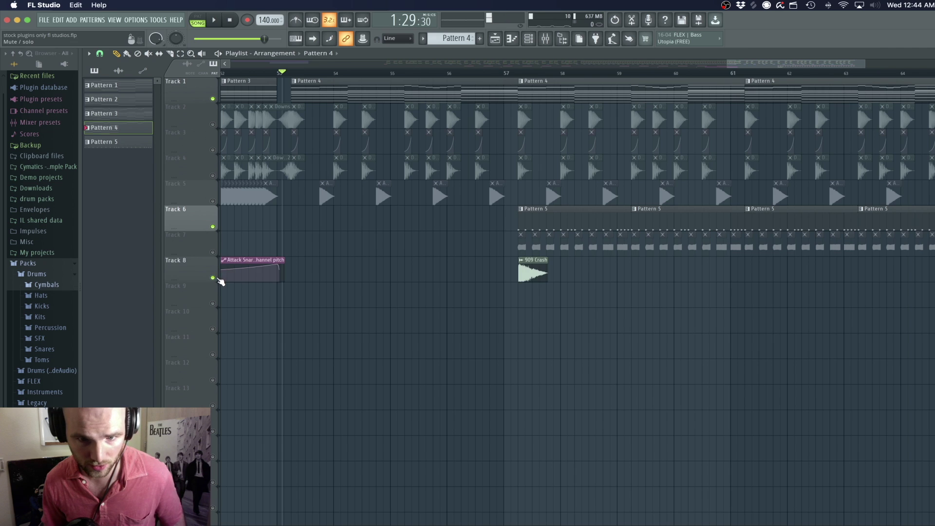
pyautogui.click(508, 74)
pyautogui.press('space')
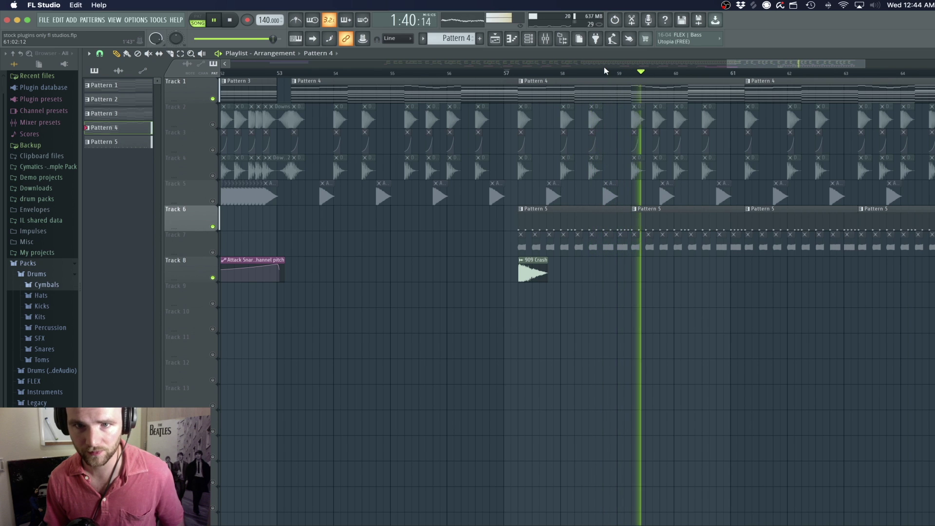
pyautogui.press('space')
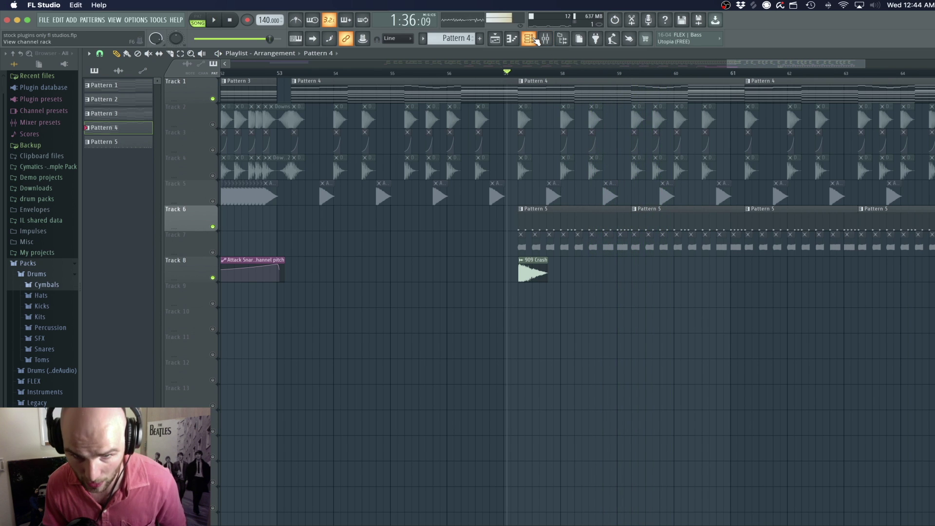
# - Show Pattern 5 in the channel rack and play its 707 Ride and 909 CH 1 steps in pattern mode
pyautogui.click(531, 39)
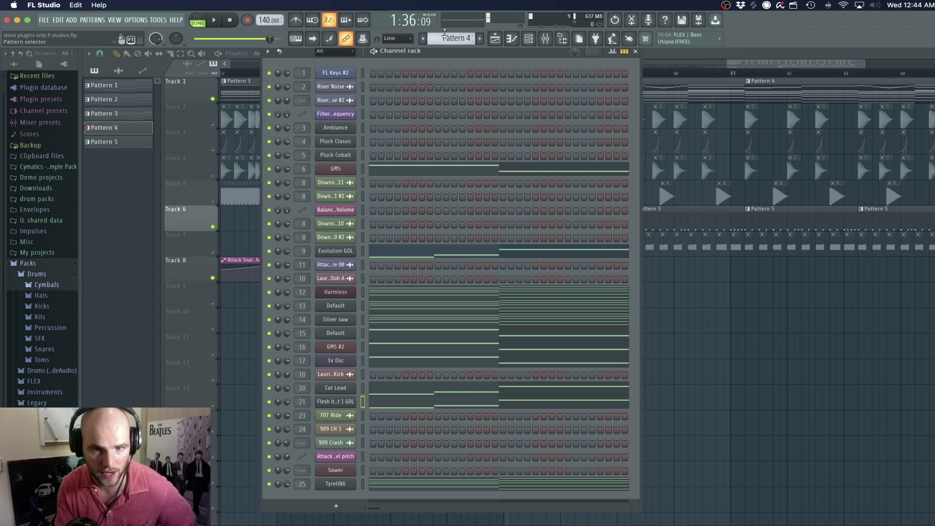
pyautogui.scroll(-1, 452, 38)
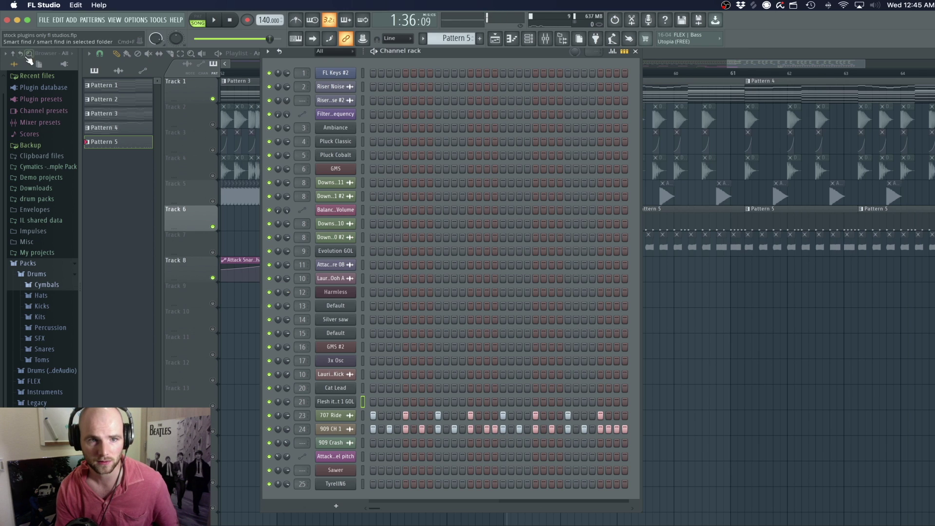
pyautogui.click(198, 20)
pyautogui.click(214, 19)
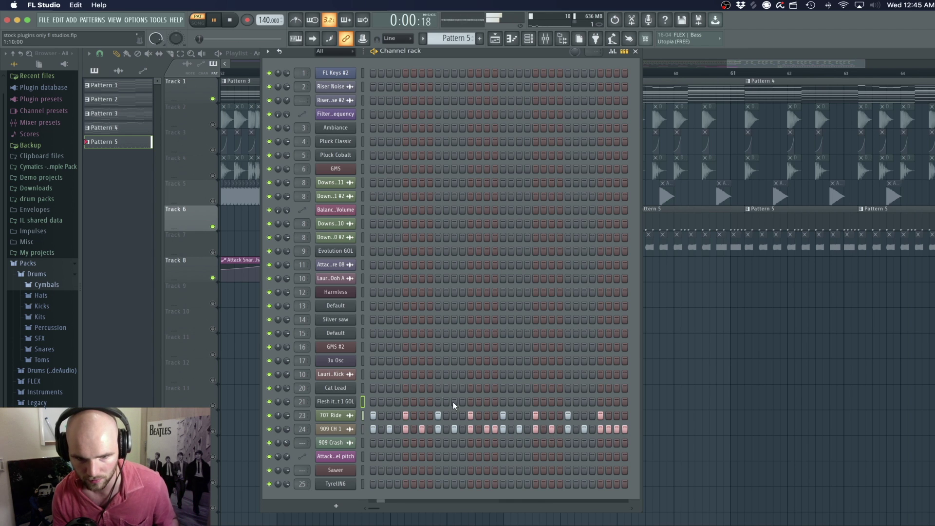
pyautogui.press('space')
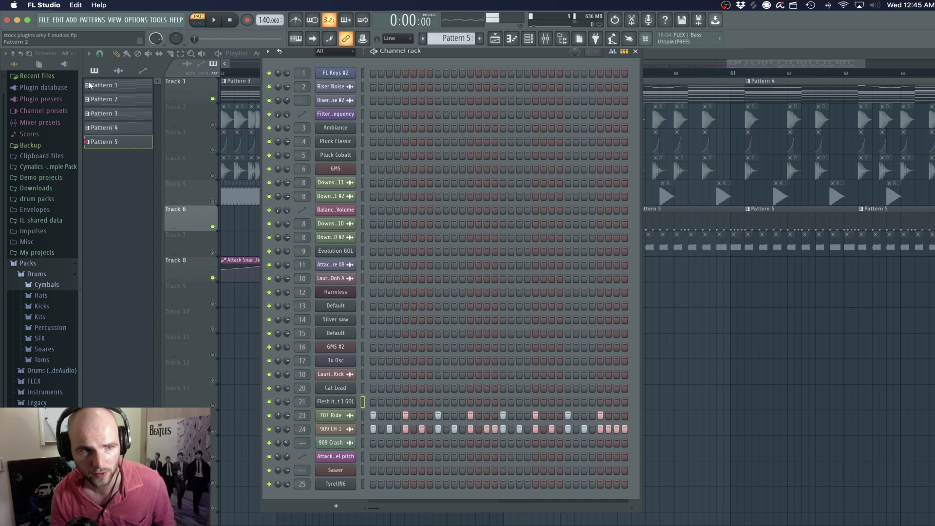
pyautogui.click(91, 20)
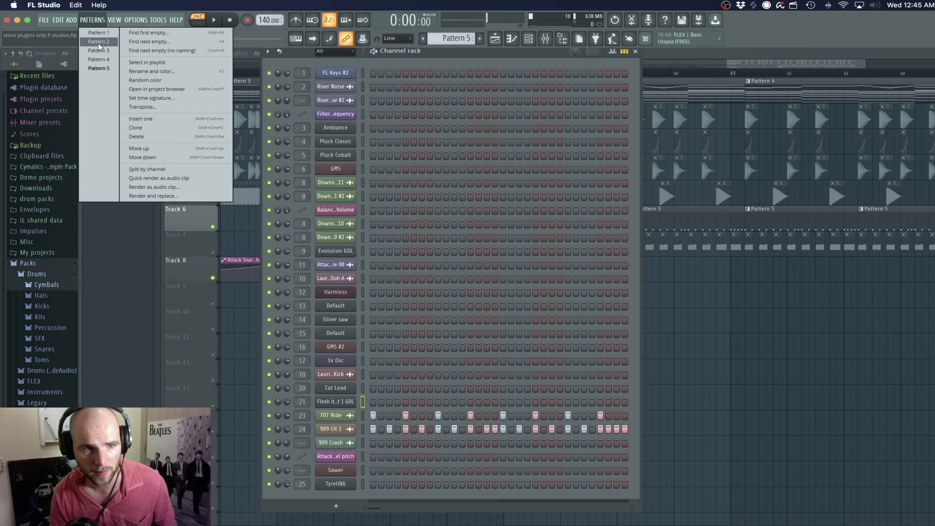
pyautogui.click(111, 71)
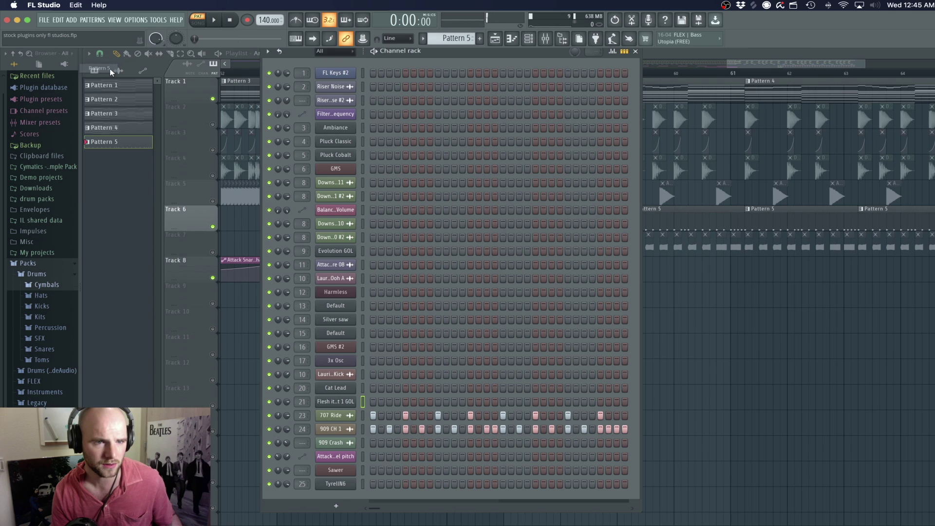
pyautogui.click(71, 20)
pyautogui.moveTo(93, 20)
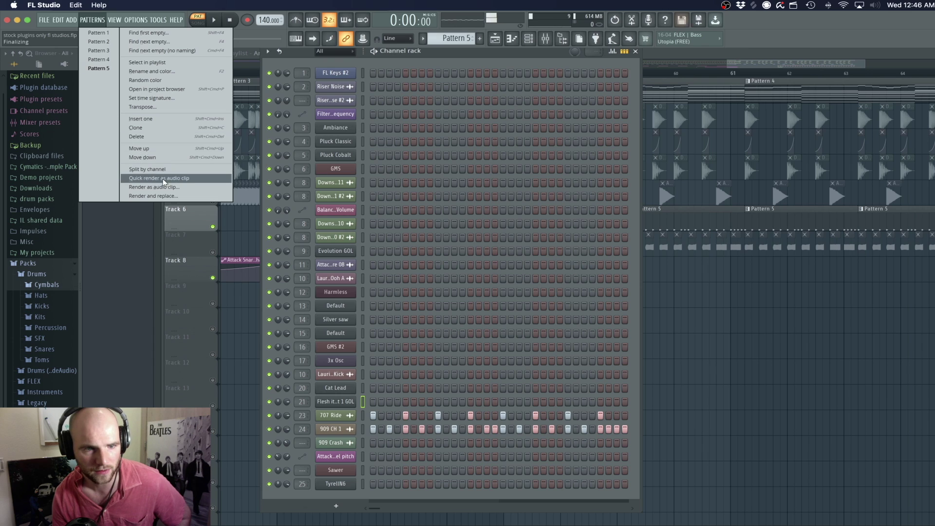
pyautogui.click(154, 195)
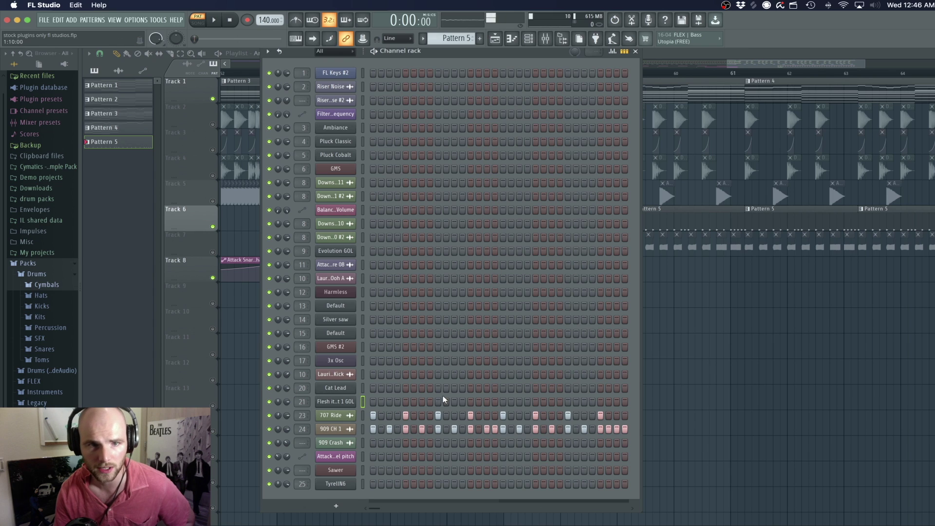
# - Close the channel rack and re-enable all playlist tracks to show the full arrangement
pyautogui.click(636, 52)
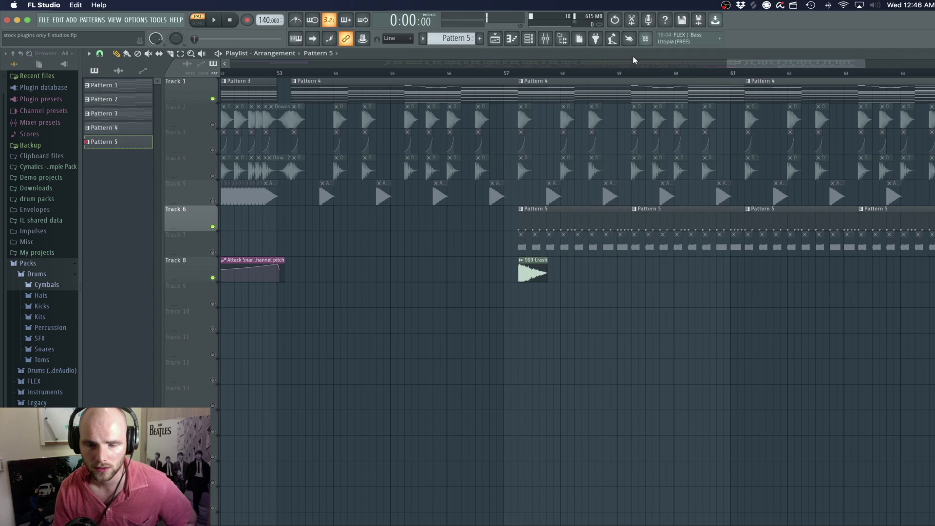
pyautogui.rightClick(213, 125)
pyautogui.rightClick(213, 125)
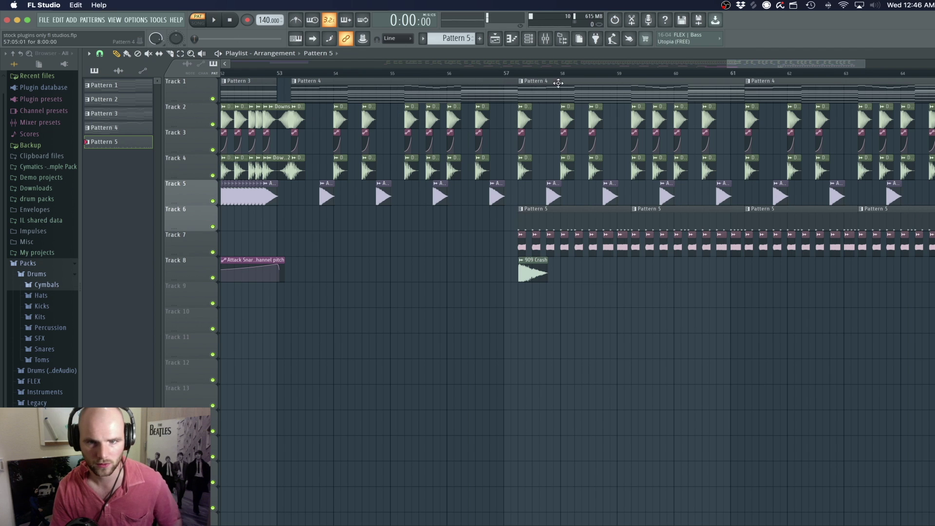
pyautogui.hscroll(-4, 809, 64)
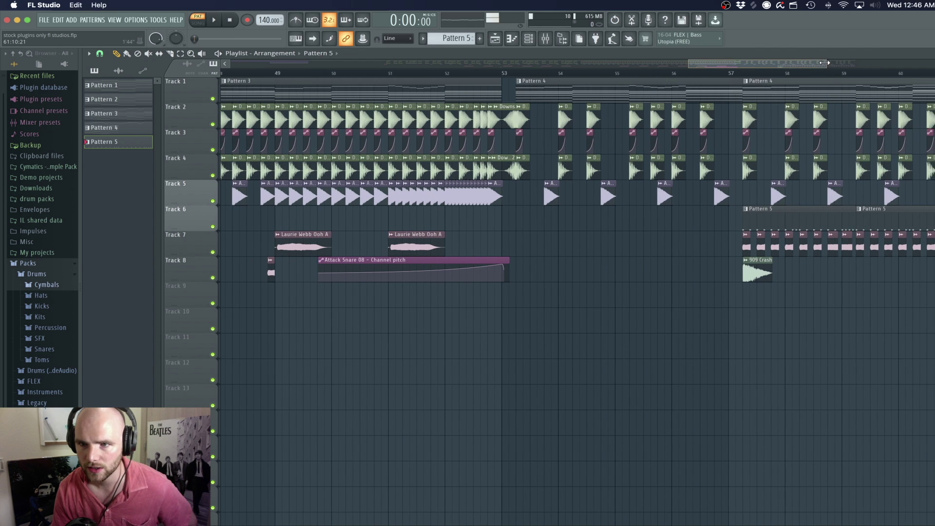
pyautogui.scroll(-5, 808, 73)
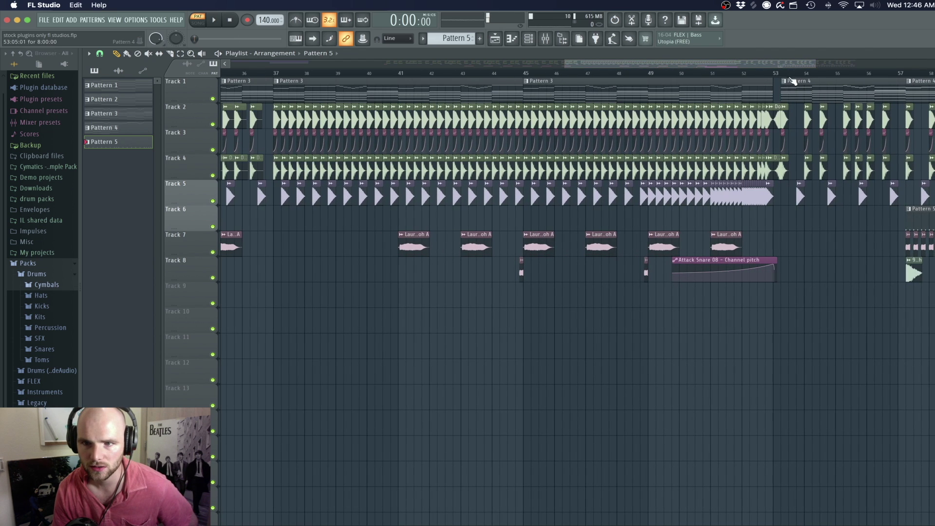
pyautogui.hscroll(-4, 706, 64)
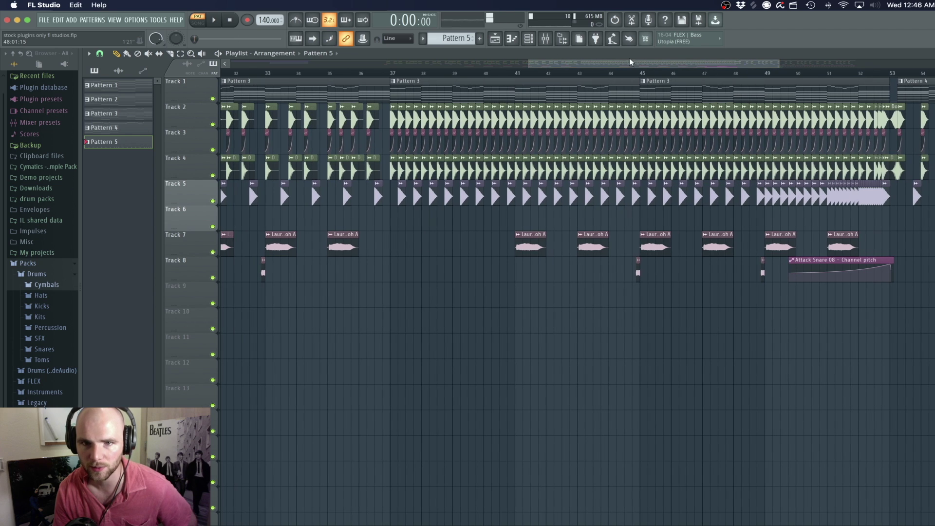
# - Open the mixer over the playlist and show how the chord bus is routed to the sidechain track
pyautogui.click(547, 39)
pyautogui.moveTo(593, 238); pyautogui.dragTo(587, 117)
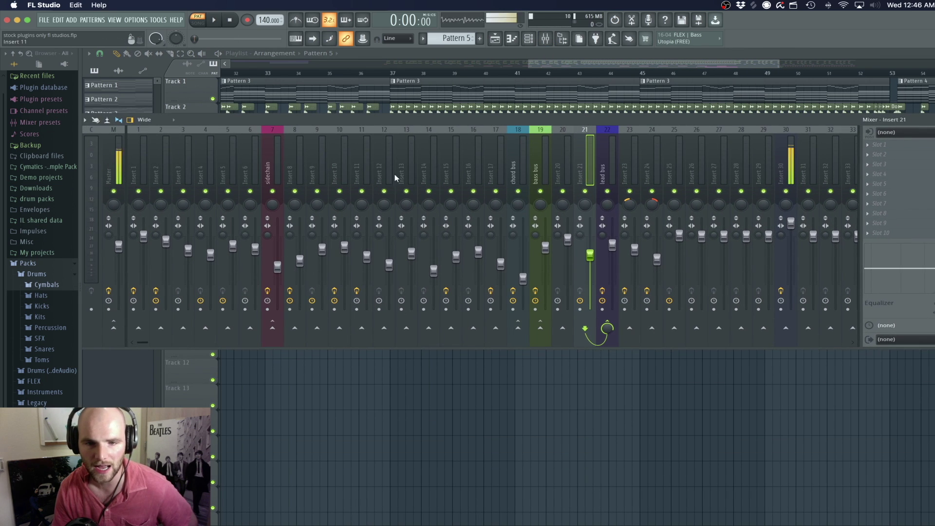
pyautogui.click(514, 165)
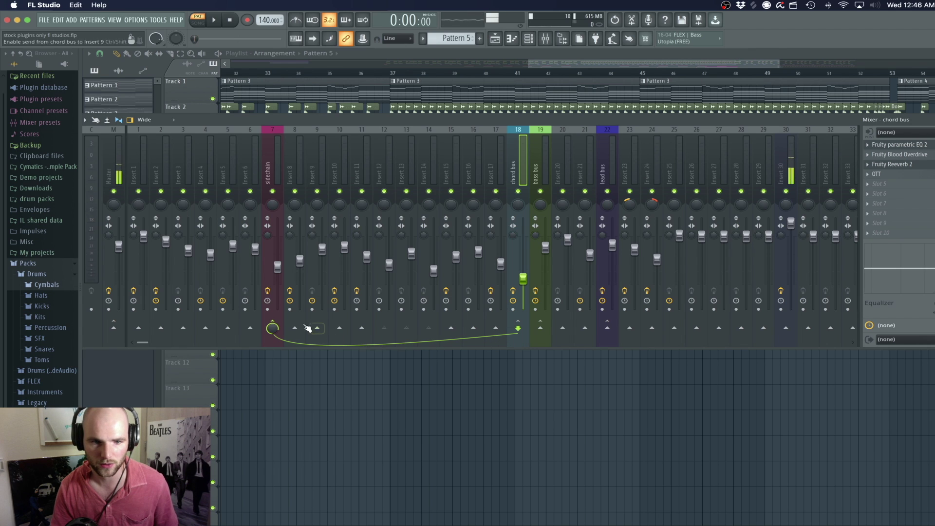
pyautogui.click(272, 147)
pyautogui.moveTo(217, 121); pyautogui.dragTo(250, 120)
# - Open the chord bus's Fruity parametric EQ 2 and slightly lower the band 6 peak around 1600 Hz
pyautogui.click(555, 168)
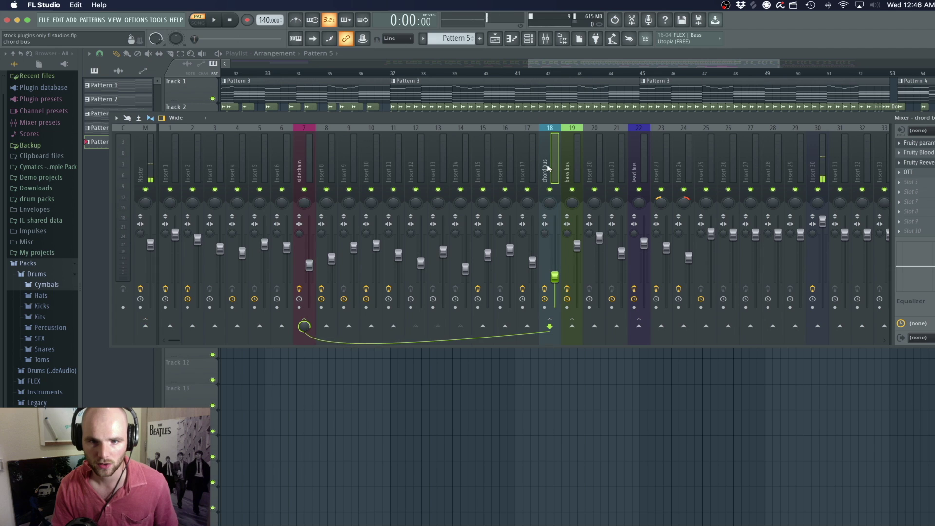
pyautogui.click(929, 144)
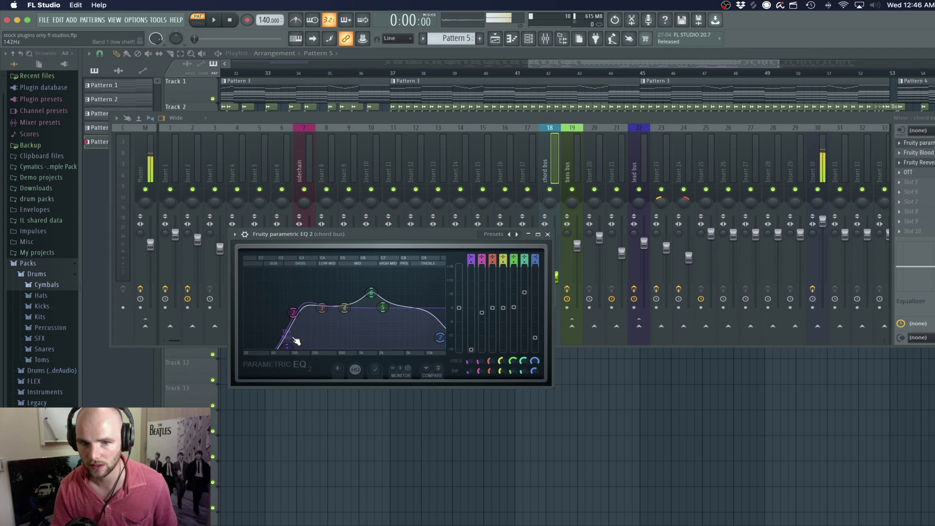
pyautogui.moveTo(371, 294); pyautogui.dragTo(372, 299)
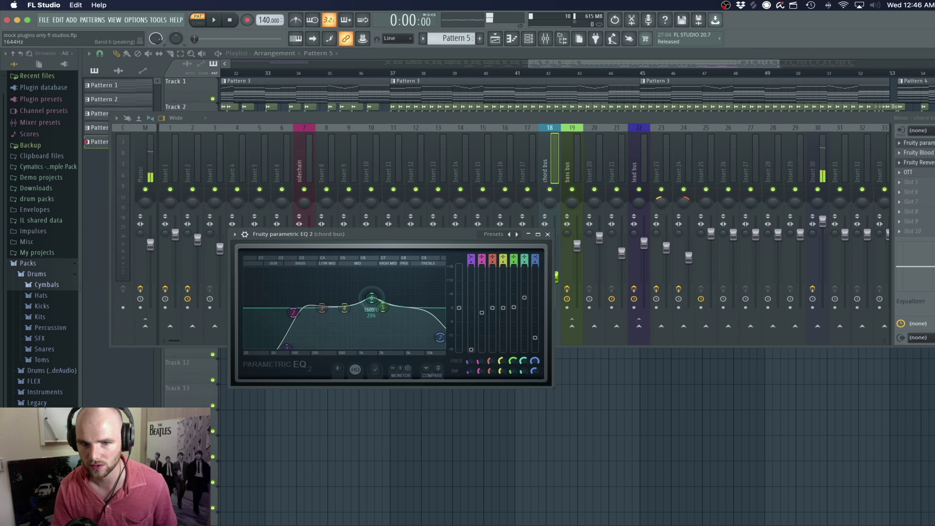
# - View the chord bus's Fruity Blood Overdrive, Fruity Reeverb 2 and OTT settings, and close the OTT window
pyautogui.click(920, 153)
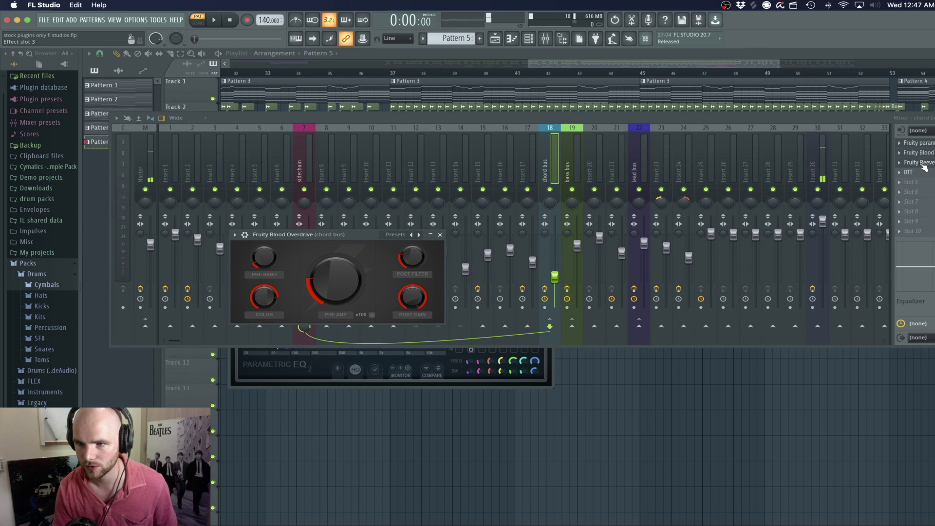
pyautogui.click(922, 163)
pyautogui.click(923, 172)
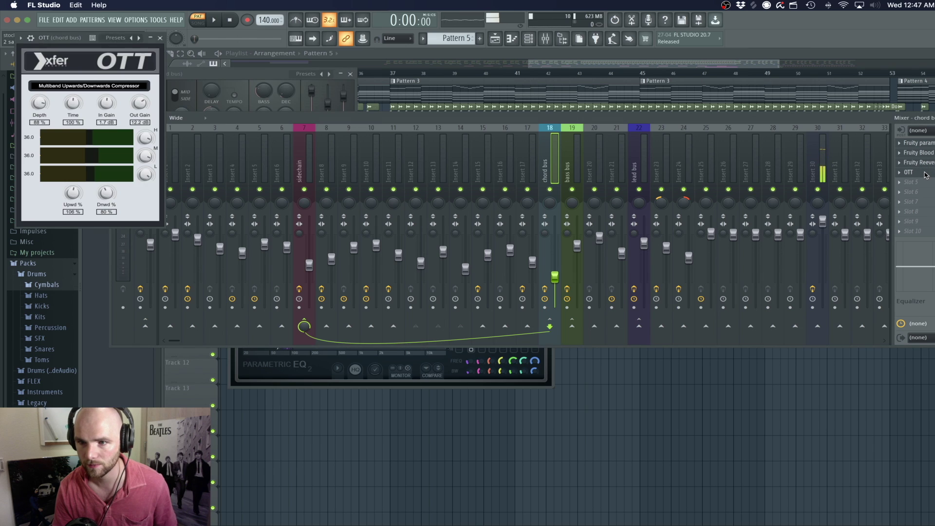
pyautogui.click(925, 173)
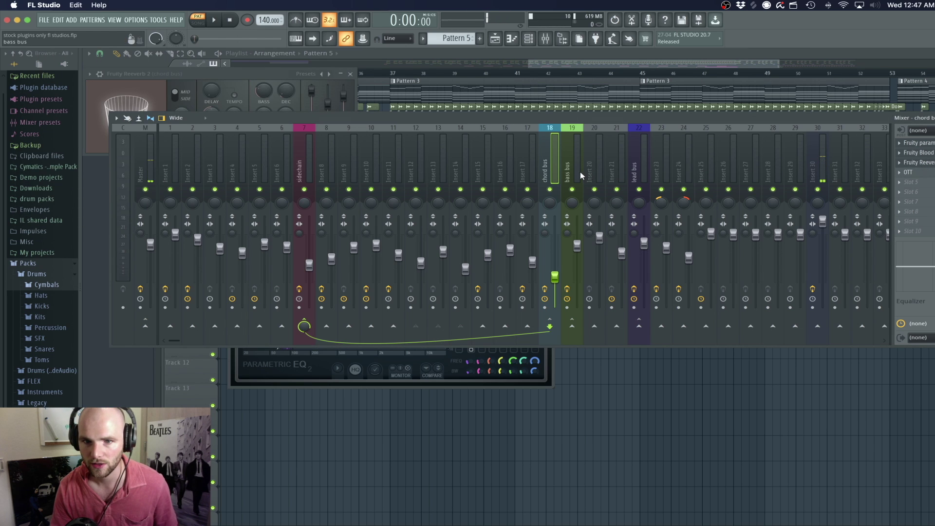
# - Select the bass bus in the mixer and view its Fruity parametric EQ 2 and OTT settings
pyautogui.click(580, 172)
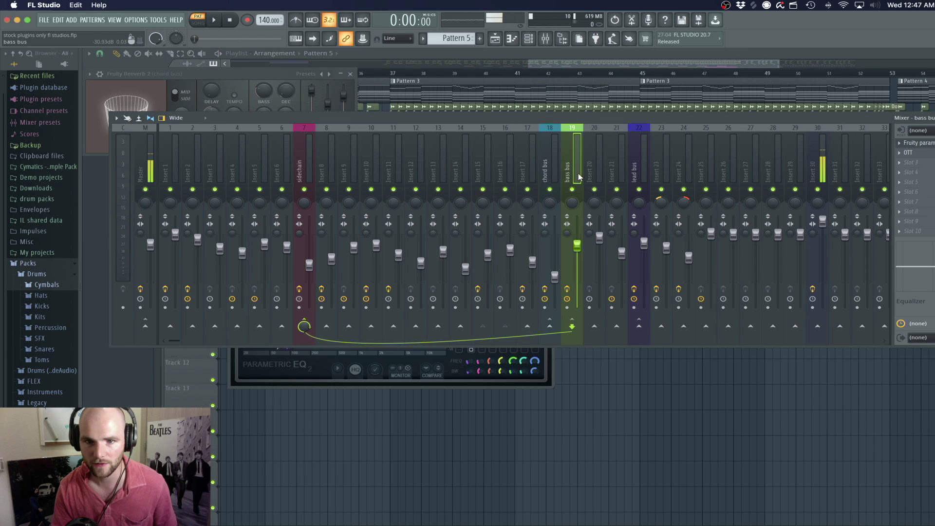
pyautogui.click(923, 144)
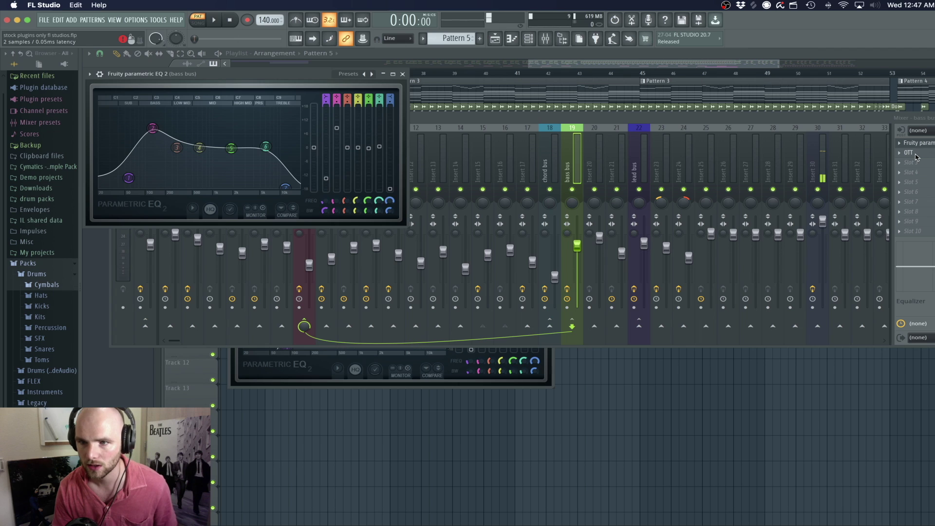
pyautogui.click(916, 152)
# - Open the lead bus's Fruity parametric EQ 2 and shift the band 6 peak slightly higher in frequency at the same gain
pyautogui.click(631, 148)
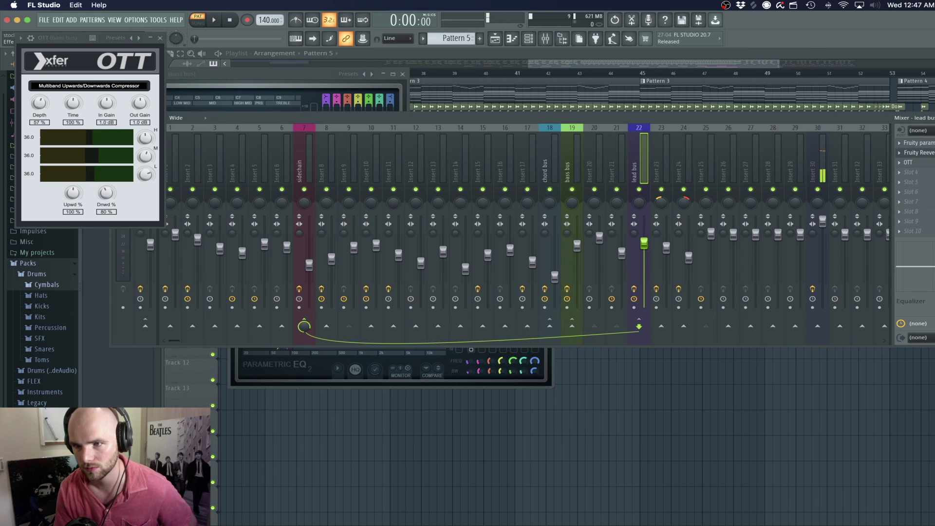
pyautogui.click(916, 142)
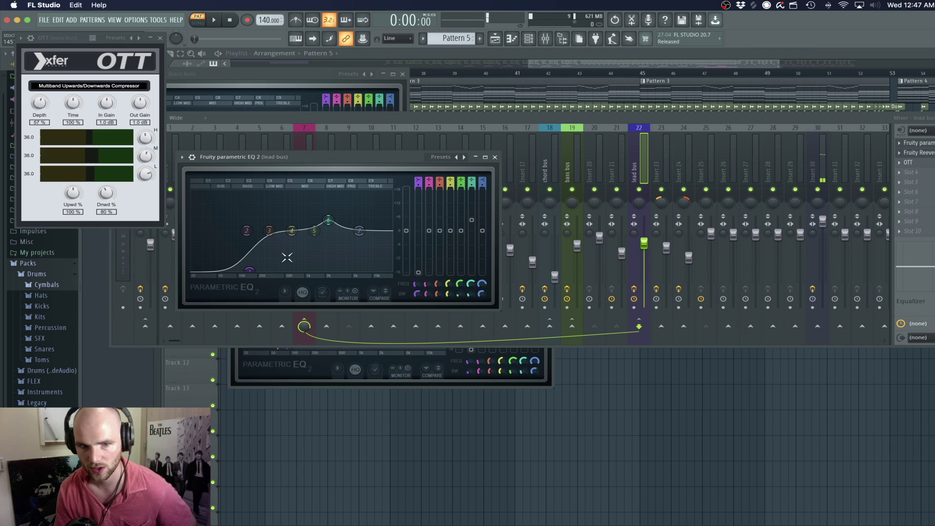
pyautogui.moveTo(328, 220); pyautogui.dragTo(339, 220)
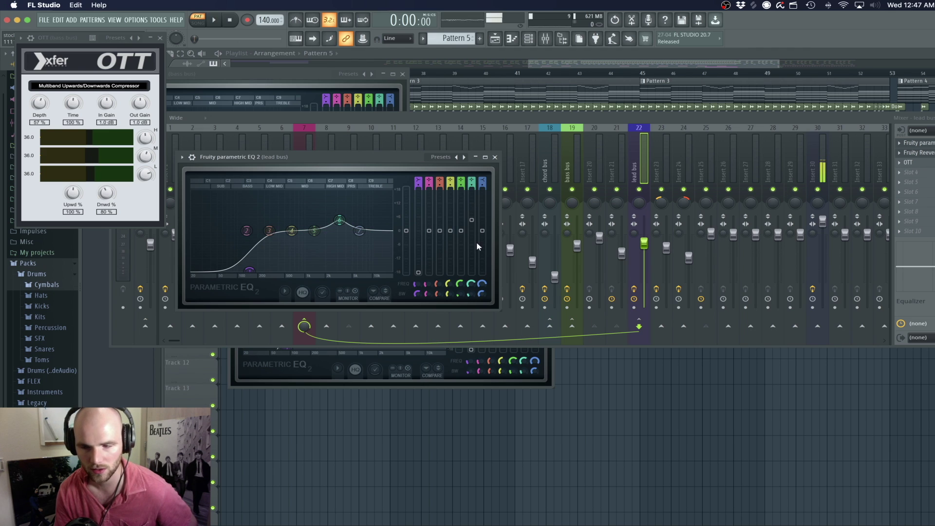
pyautogui.click(932, 165)
pyautogui.click(933, 164)
pyautogui.click(933, 164)
pyautogui.click(932, 165)
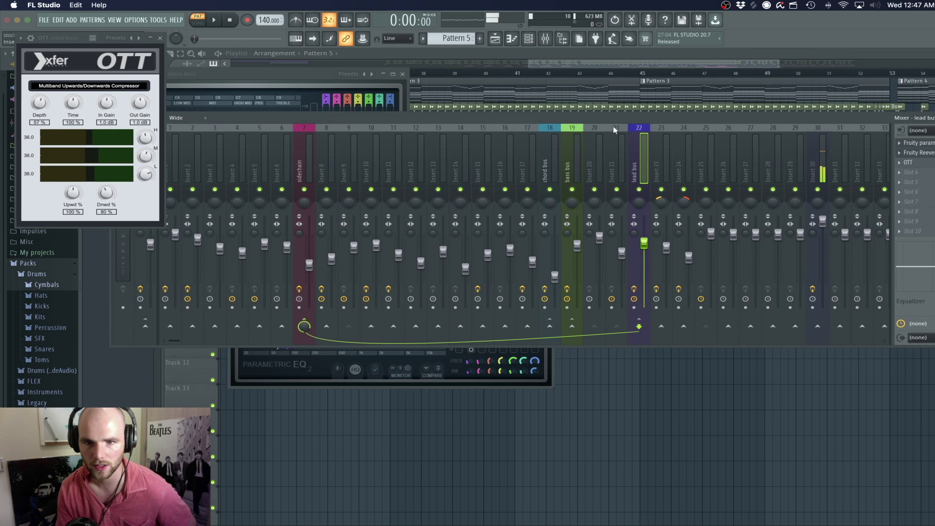
# - Move the mixer window clear of the OTT window and pan insert 16 to the left
pyautogui.moveTo(613, 127); pyautogui.dragTo(642, 121)
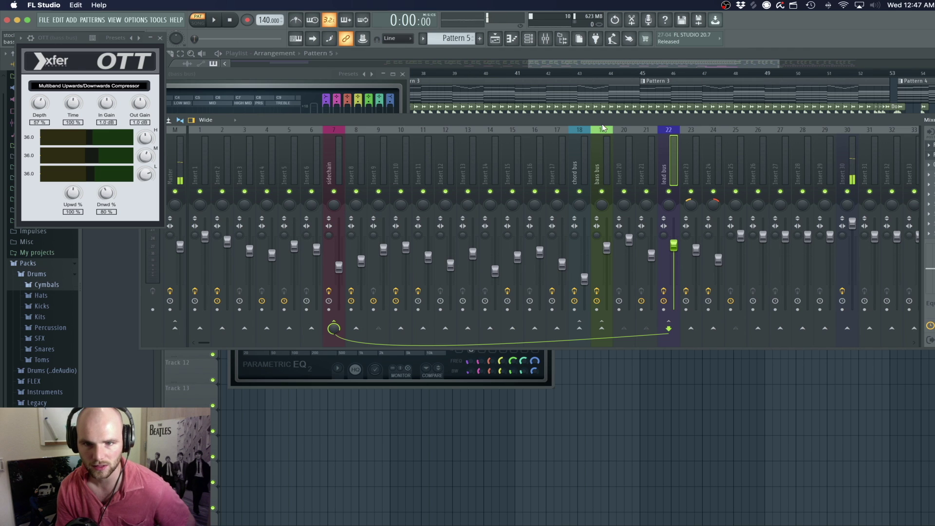
pyautogui.moveTo(612, 120); pyautogui.dragTo(638, 115)
pyautogui.moveTo(697, 112); pyautogui.dragTo(697, 117)
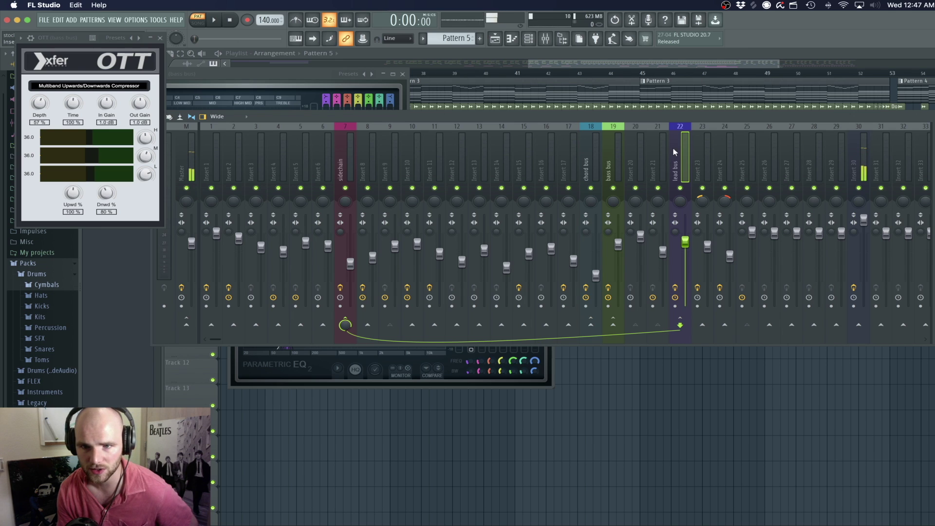
pyautogui.moveTo(686, 118)
pyautogui.mouseDown()
pyautogui.moveTo(661, 117)
pyautogui.moveTo(697, 118)
pyautogui.mouseUp()
pyautogui.moveTo(572, 204); pyautogui.dragTo(572, 224)
# - Select several early inserts and the sidechain track in turn to show their routing to the master
pyautogui.click(248, 173)
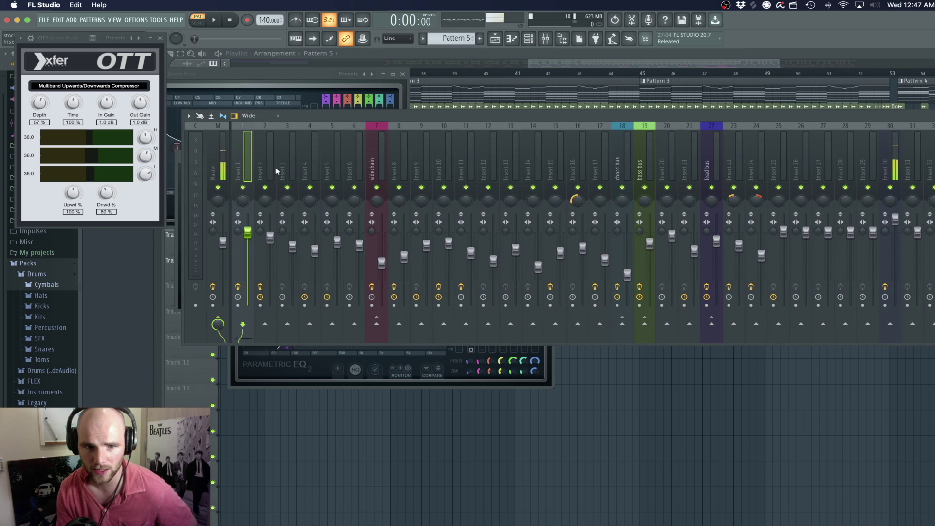
pyautogui.click(342, 166)
pyautogui.click(362, 165)
pyautogui.click(385, 168)
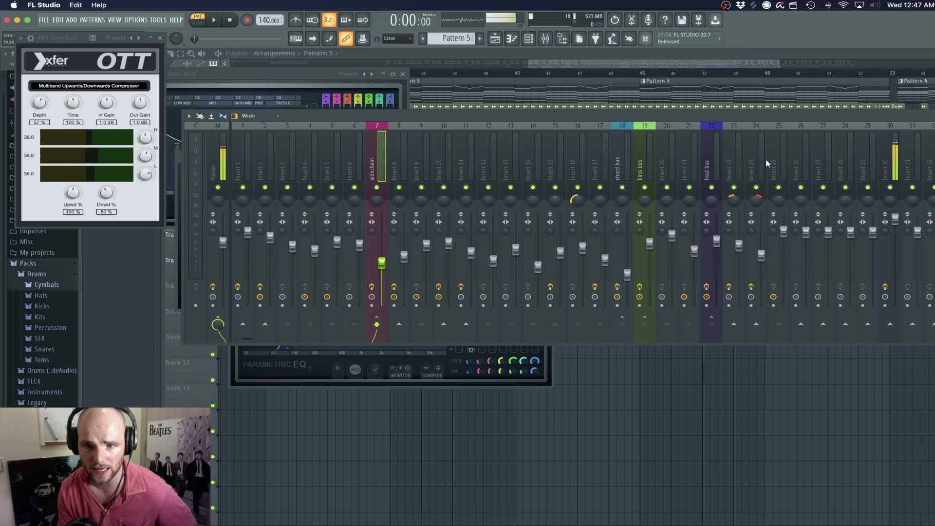
pyautogui.moveTo(756, 118); pyautogui.dragTo(705, 117)
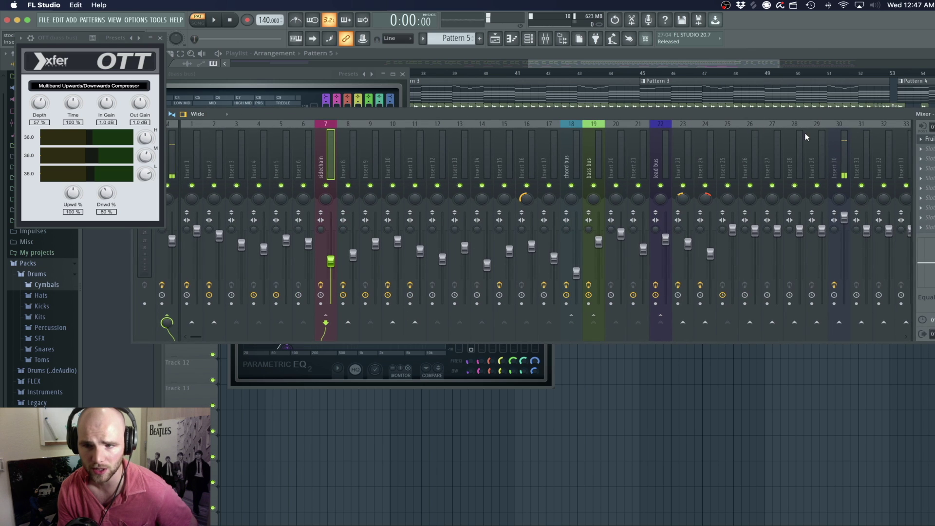
# - Select the lead bus, view its OTT settings, and close the OTT window
pyautogui.click(666, 161)
pyautogui.click(926, 159)
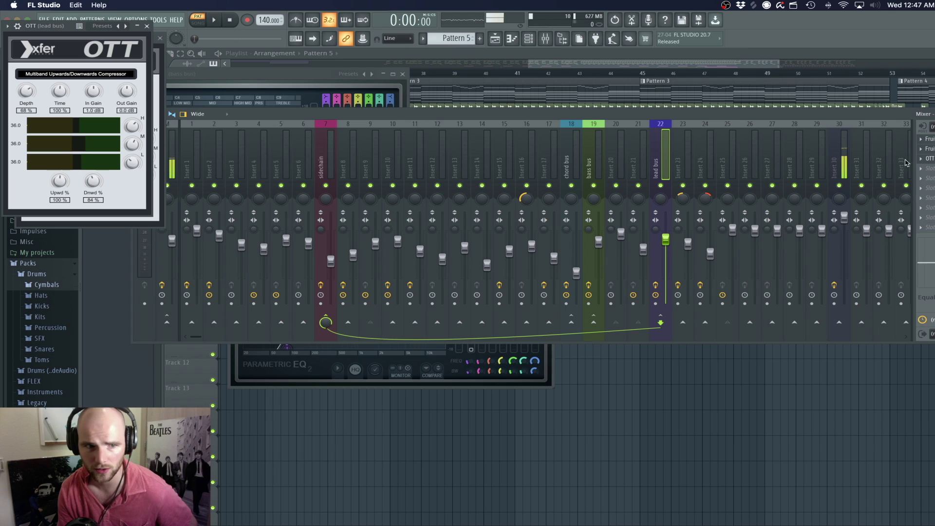
pyautogui.click(147, 26)
# - Bring up the bass bus's OTT over the mixer to examine its settings, and close it
pyautogui.click(594, 160)
pyautogui.click(928, 148)
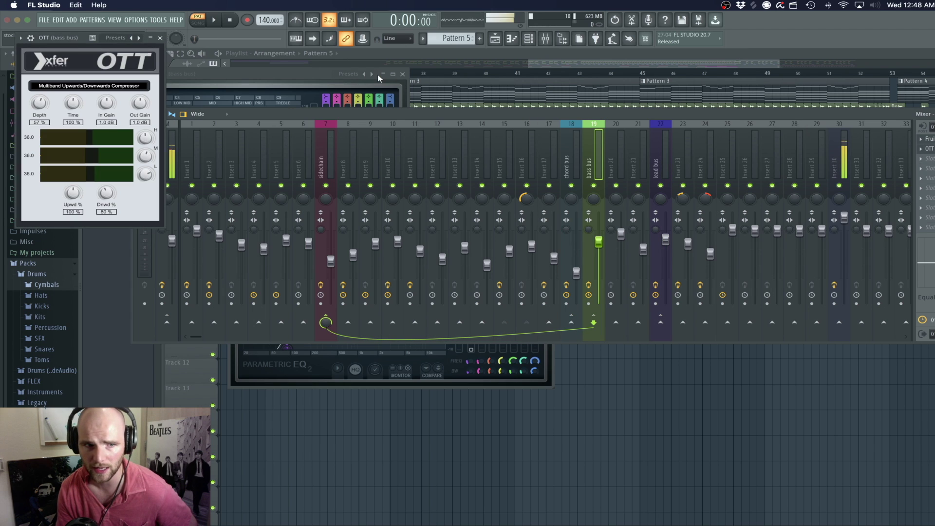
pyautogui.moveTo(61, 40); pyautogui.dragTo(374, 102)
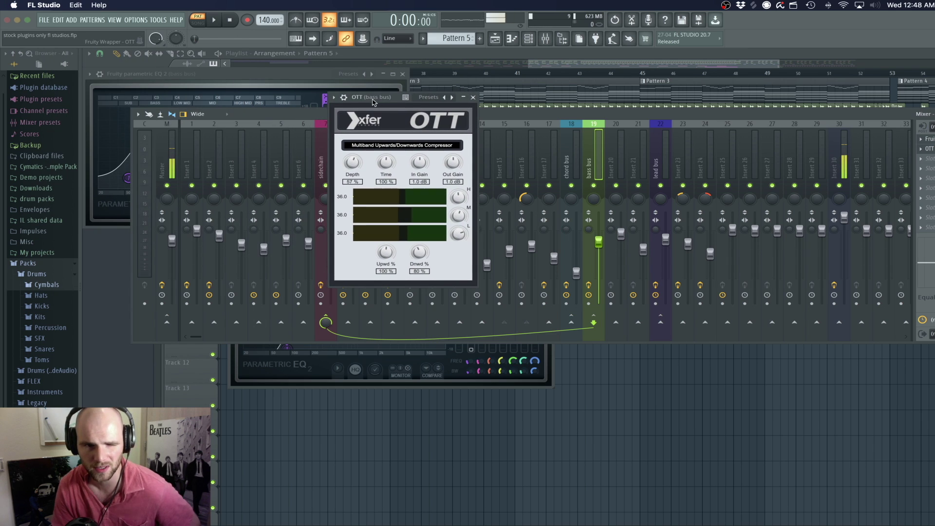
pyautogui.click(473, 97)
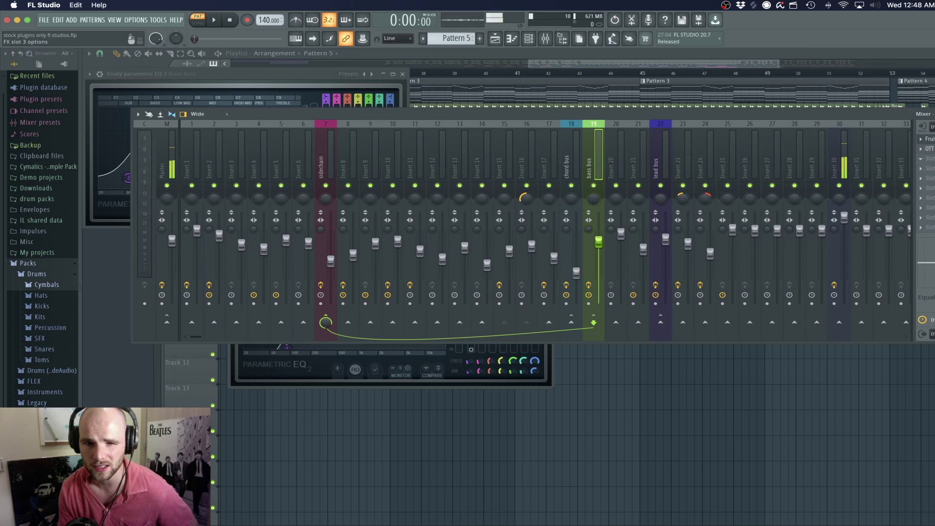
# - Reset insert 16's panning to the centre and check its first effect slot
pyautogui.click(525, 198)
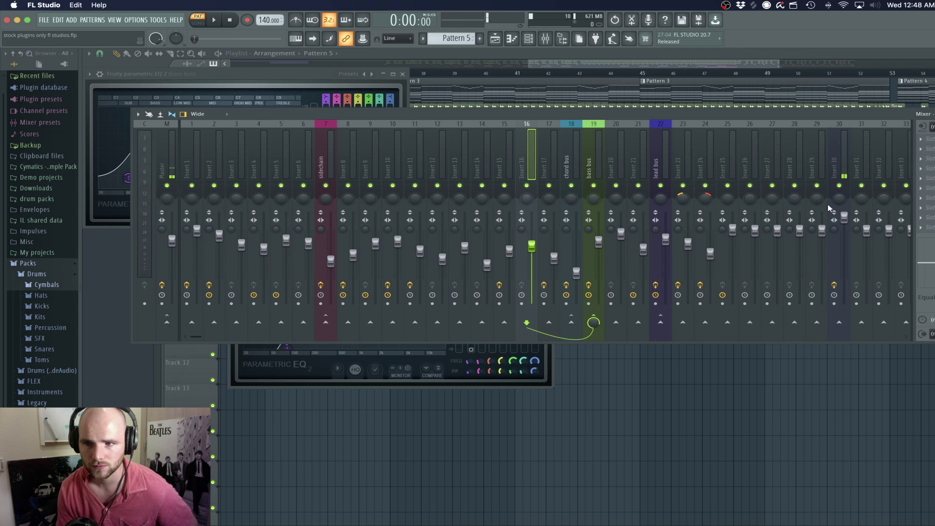
pyautogui.click(922, 140)
pyautogui.click(728, 116)
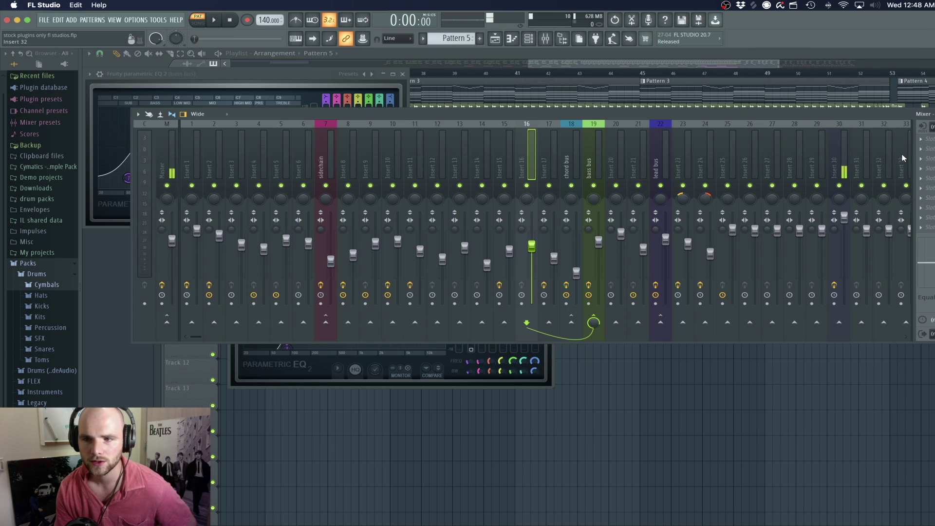
# - Return to the bass bus and reopen its OTT to re-examine the compression settings, closing the window when finished
pyautogui.click(597, 148)
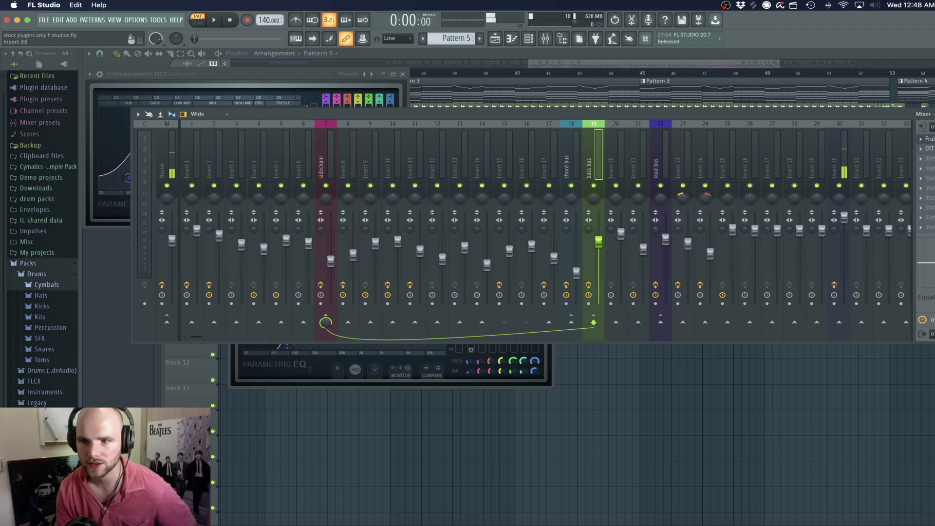
pyautogui.click(928, 150)
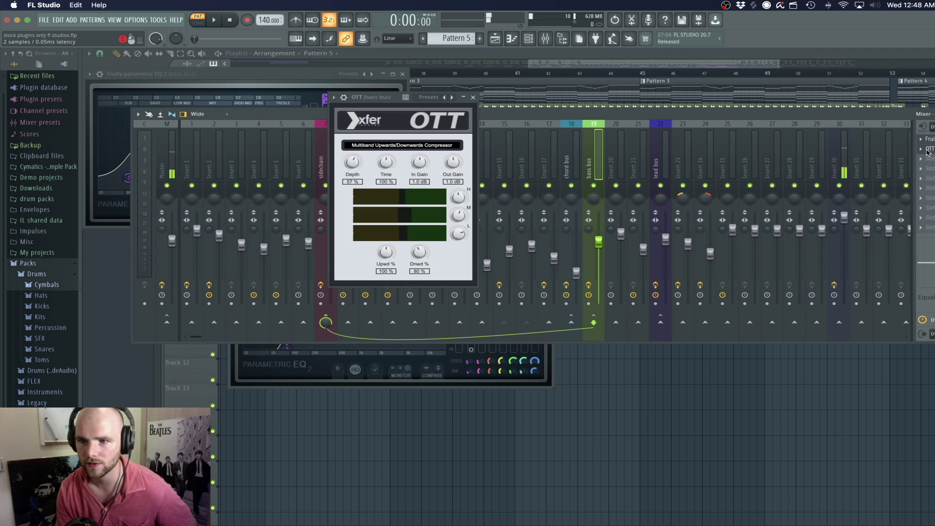
pyautogui.moveTo(384, 113); pyautogui.dragTo(349, 93)
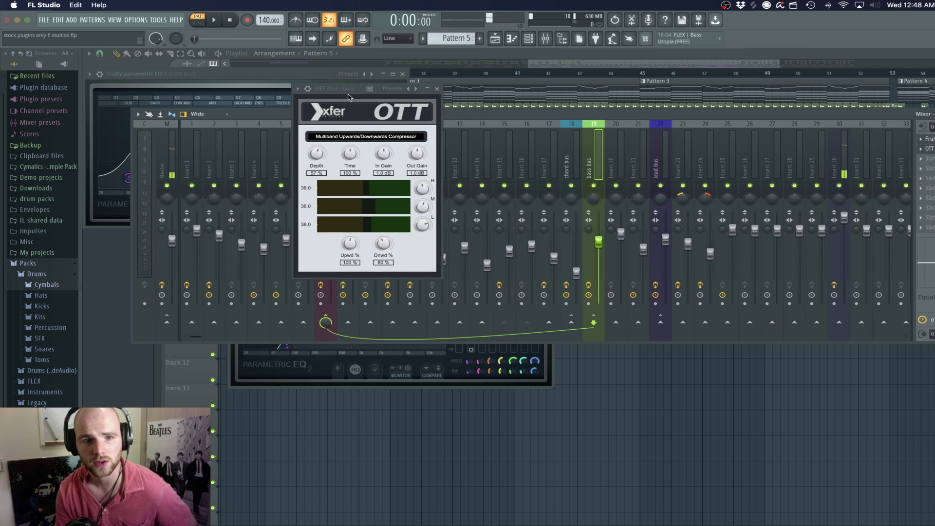
pyautogui.moveTo(343, 94); pyautogui.dragTo(329, 99)
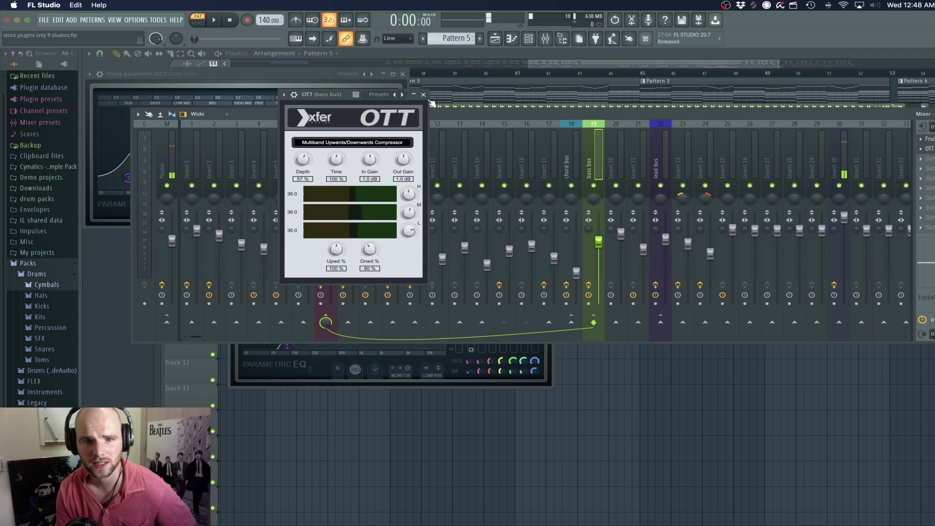
pyautogui.click(423, 95)
pyautogui.click(928, 149)
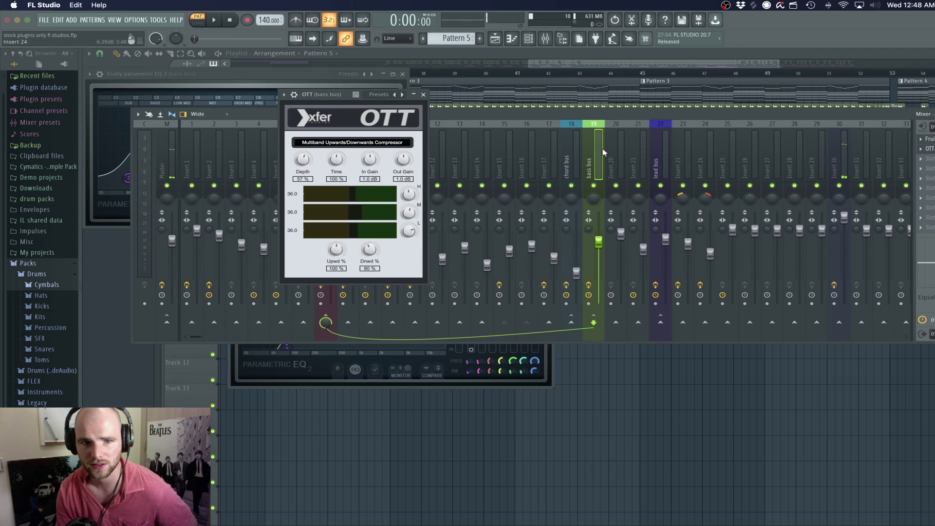
pyautogui.moveTo(343, 101); pyautogui.dragTo(328, 98)
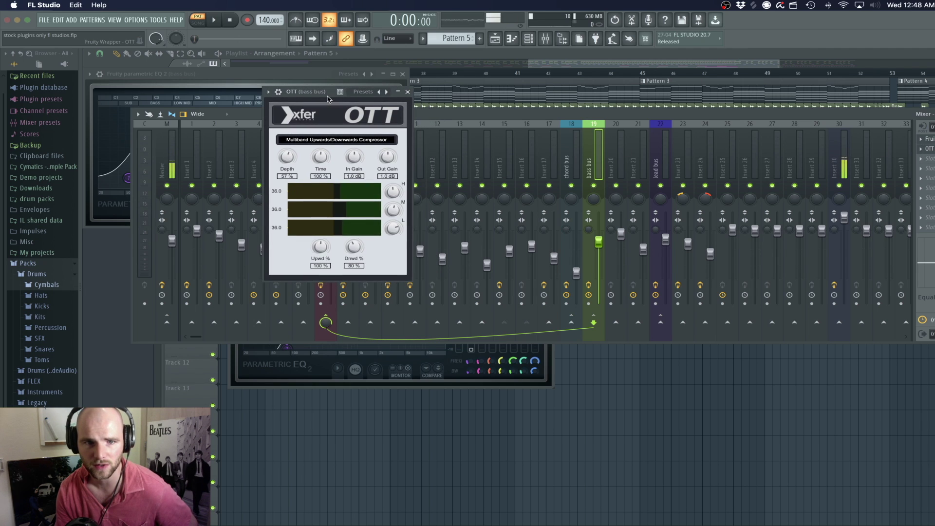
pyautogui.click(408, 92)
# - Close the mixer and the leftover plugin windows, and show the playlist from the start of the arrangement
pyautogui.moveTo(511, 115); pyautogui.dragTo(492, 106)
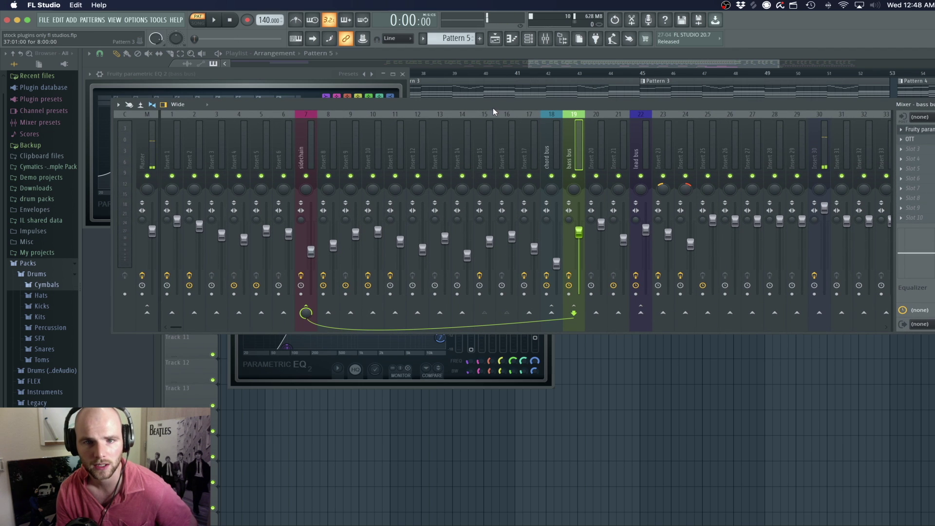
pyautogui.moveTo(493, 107); pyautogui.dragTo(499, 115)
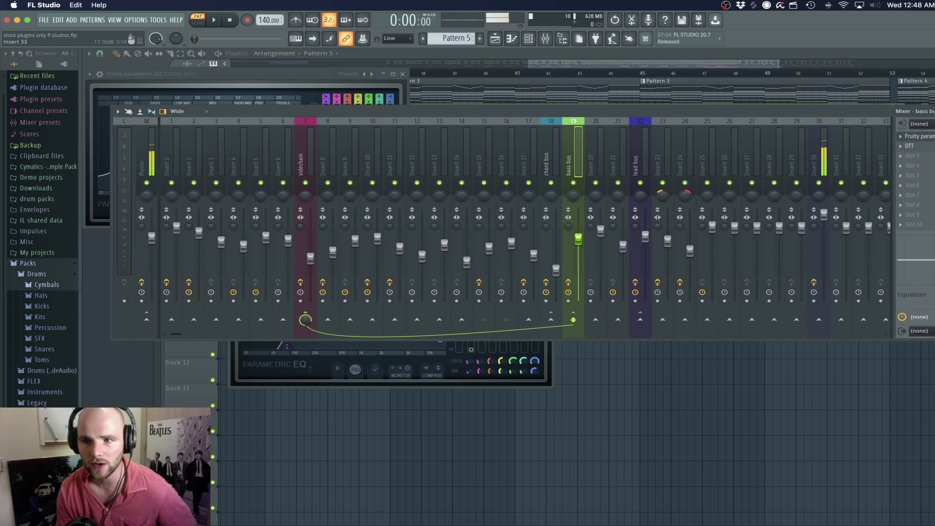
pyautogui.press('F9')
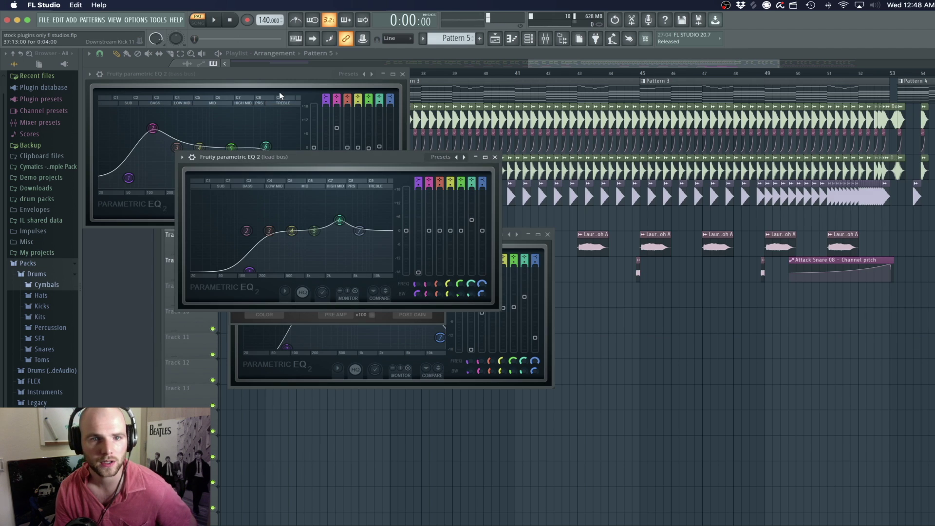
pyautogui.click(457, 74)
pyautogui.click(232, 75)
pyautogui.moveTo(546, 65); pyautogui.dragTo(236, 58)
pyautogui.moveTo(480, 67); pyautogui.dragTo(652, 69)
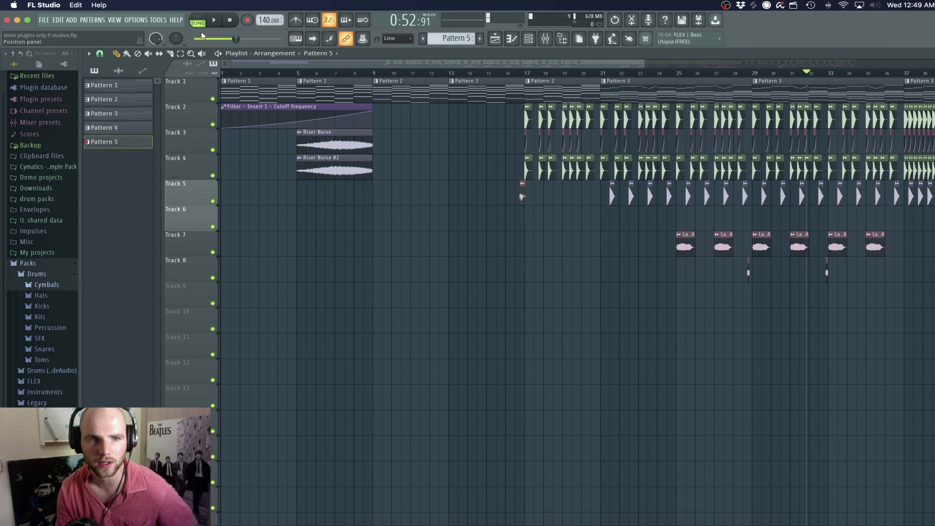
# - Play the full arrangement from the beginning in song mode
pyautogui.click(545, 39)
pyautogui.click(511, 38)
pyautogui.press('space')
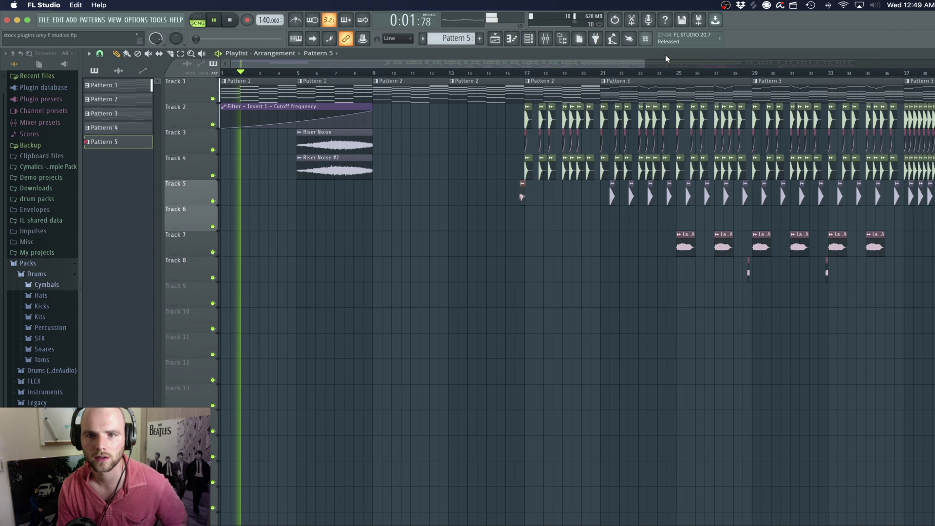
pyautogui.click(665, 54)
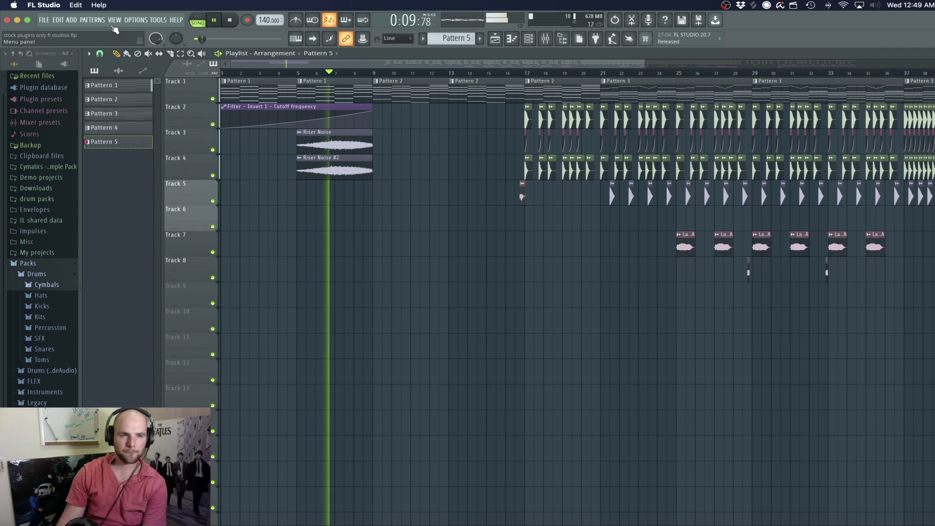
# - Add a Fruity Video Player to the project
pyautogui.click(43, 20)
pyautogui.moveTo(63, 20)
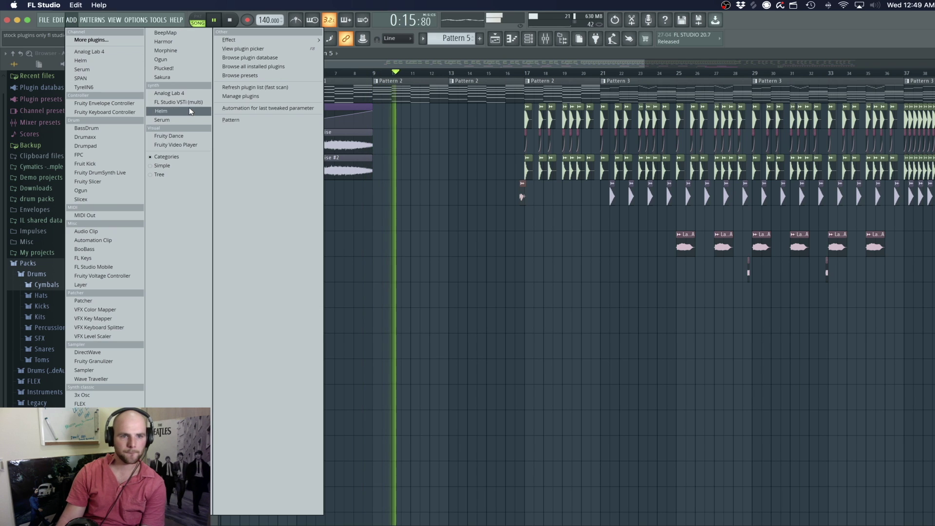
pyautogui.click(195, 144)
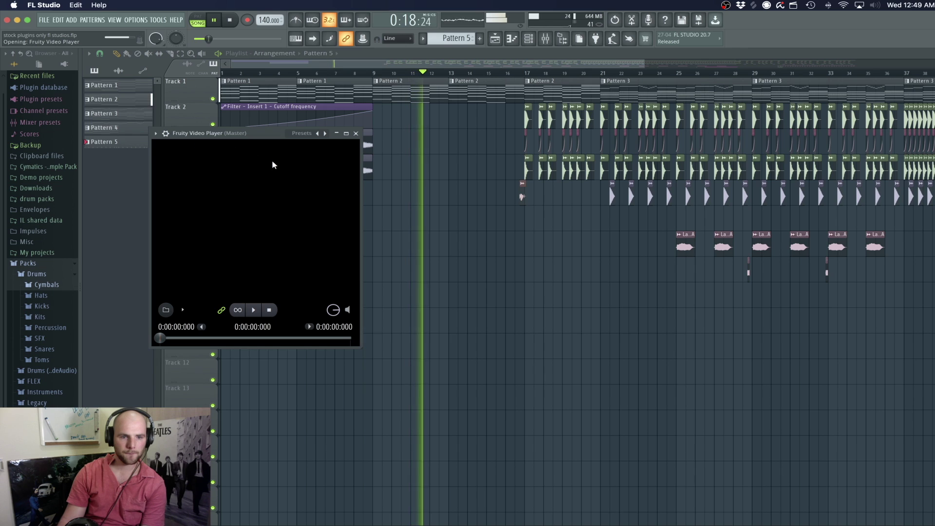
# - Randomize the Fruity Video Player's settings twice from its preset options, and close the plugin window
pyautogui.click(301, 134)
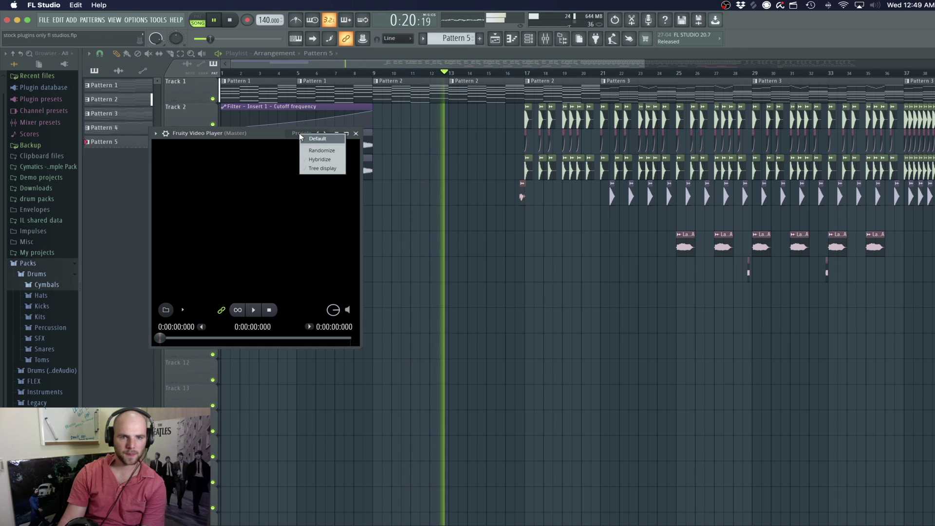
pyautogui.click(258, 310)
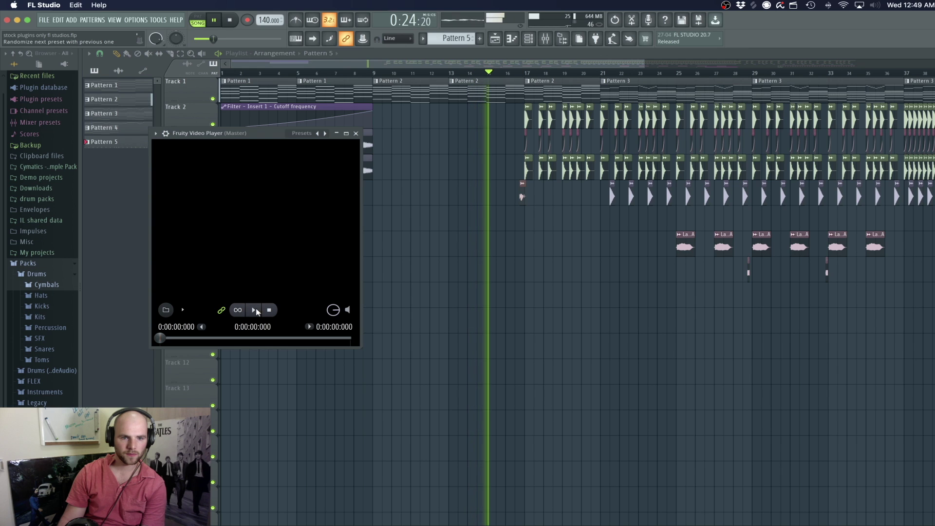
pyautogui.click(182, 310)
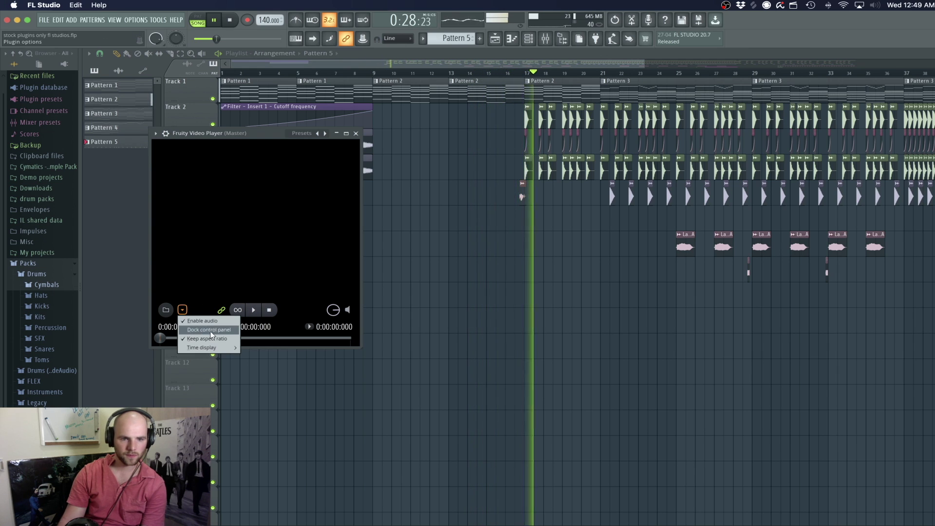
pyautogui.click(309, 132)
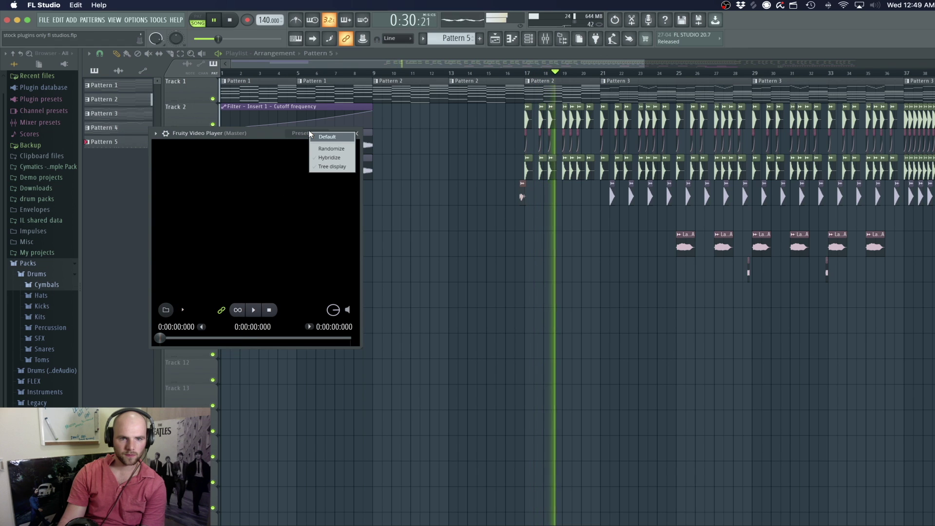
pyautogui.click(331, 149)
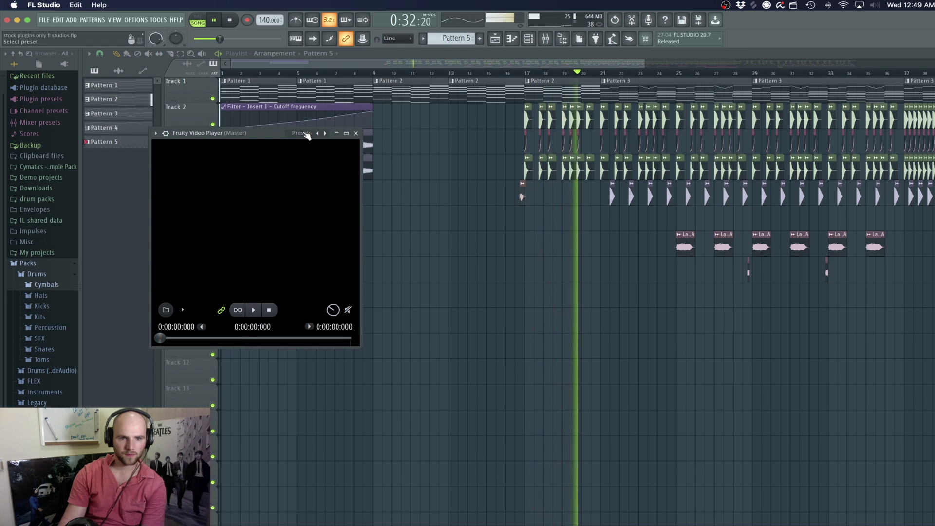
pyautogui.click(310, 133)
pyautogui.click(329, 150)
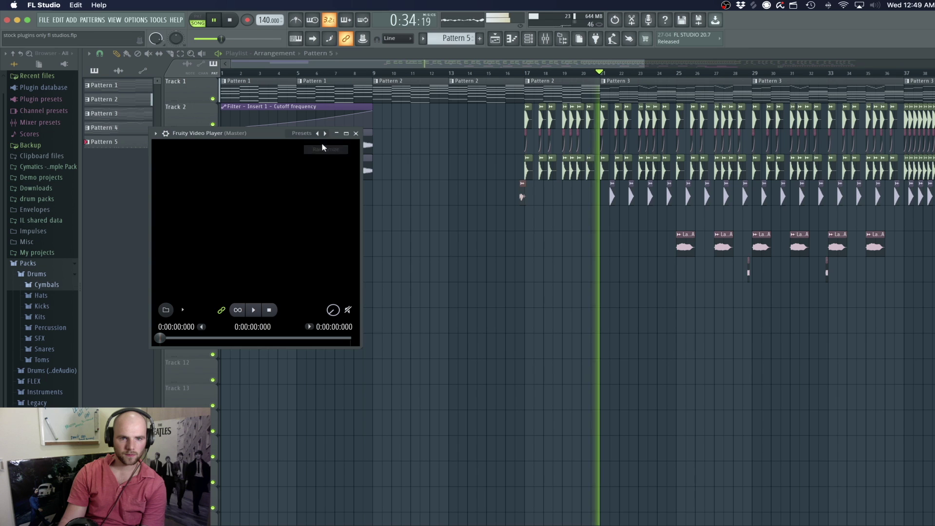
pyautogui.click(312, 133)
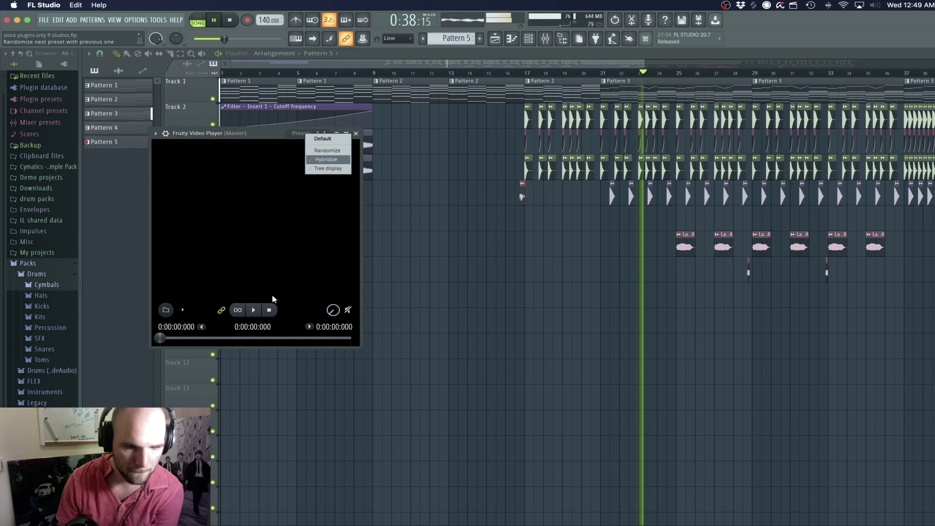
pyautogui.click(356, 133)
pyautogui.click(356, 133)
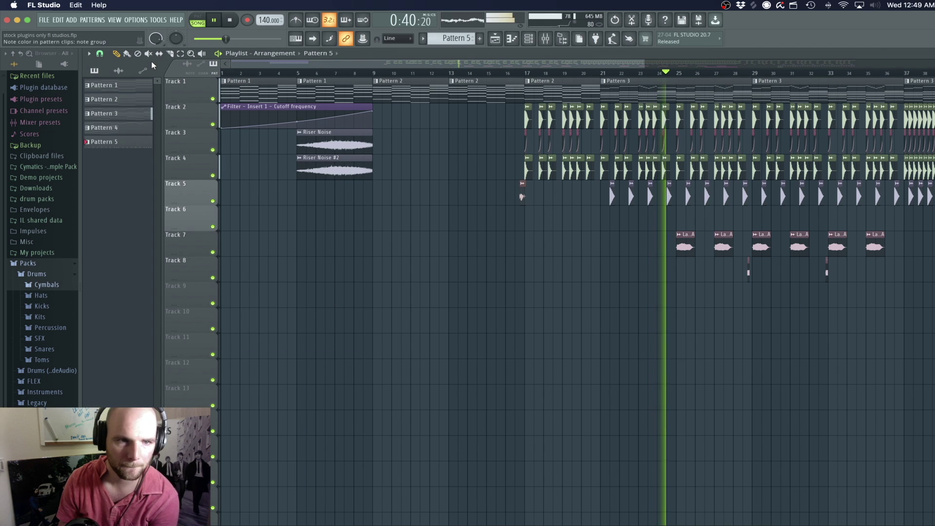
# - Add the Fruity Dance visual plugin to the project while the song keeps playing
pyautogui.click(115, 20)
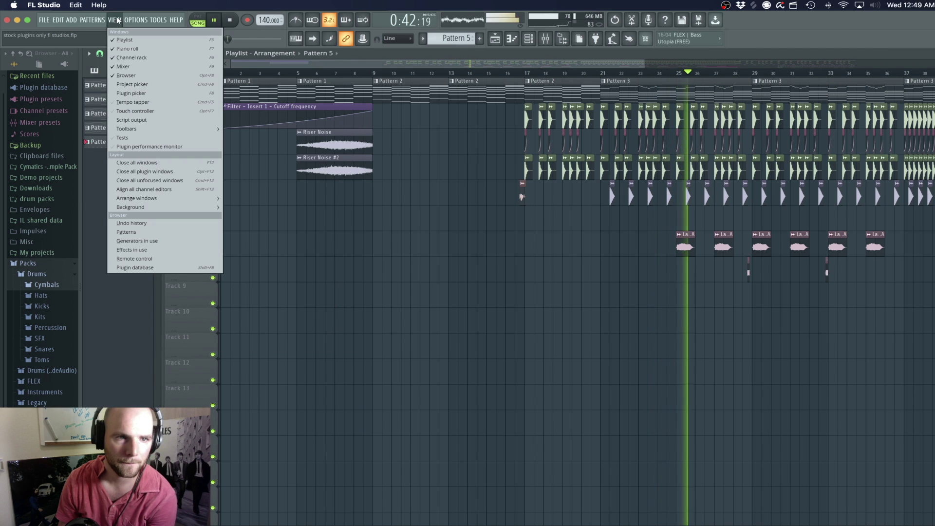
pyautogui.moveTo(72, 21)
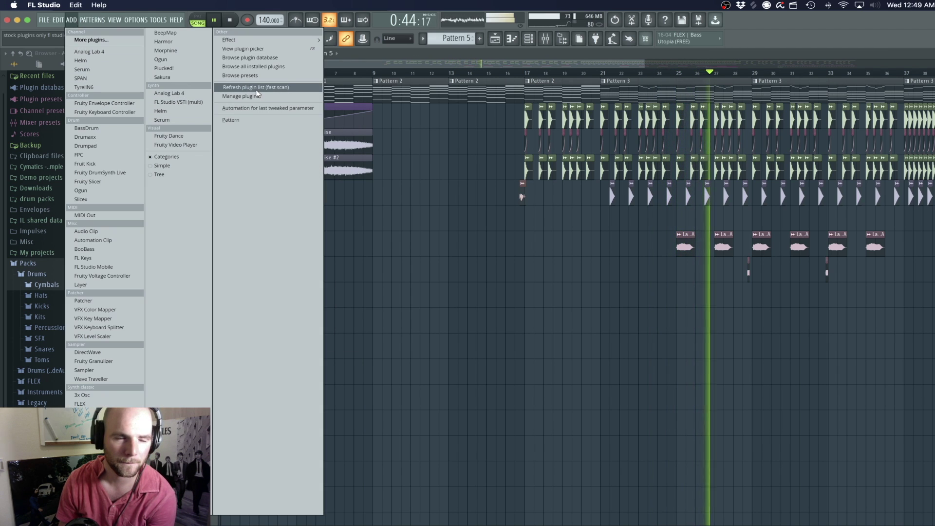
pyautogui.click(189, 138)
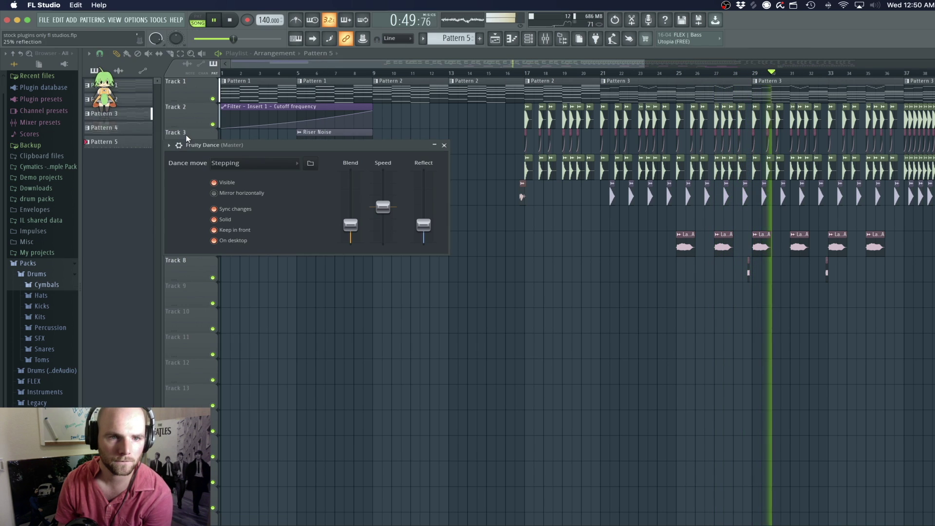
# - Place the dancing character over the playlist near bar 29, and raise Fruity Dance's reflection, speed and blend
pyautogui.moveTo(341, 148); pyautogui.dragTo(369, 152)
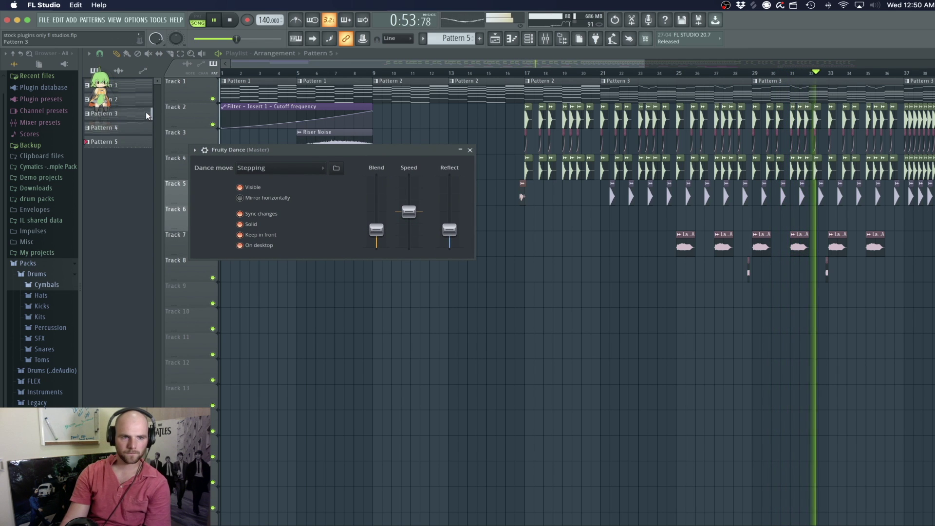
pyautogui.moveTo(111, 100); pyautogui.dragTo(774, 166)
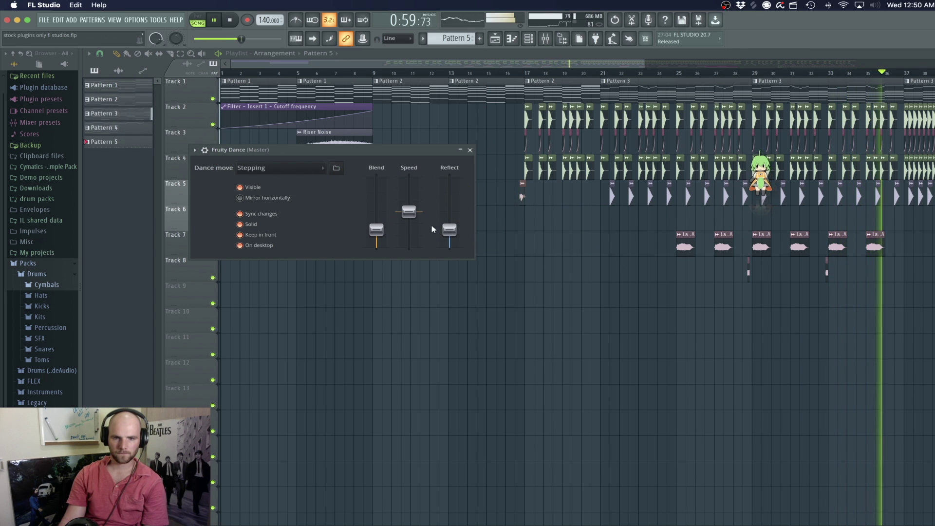
pyautogui.moveTo(449, 230); pyautogui.dragTo(450, 183)
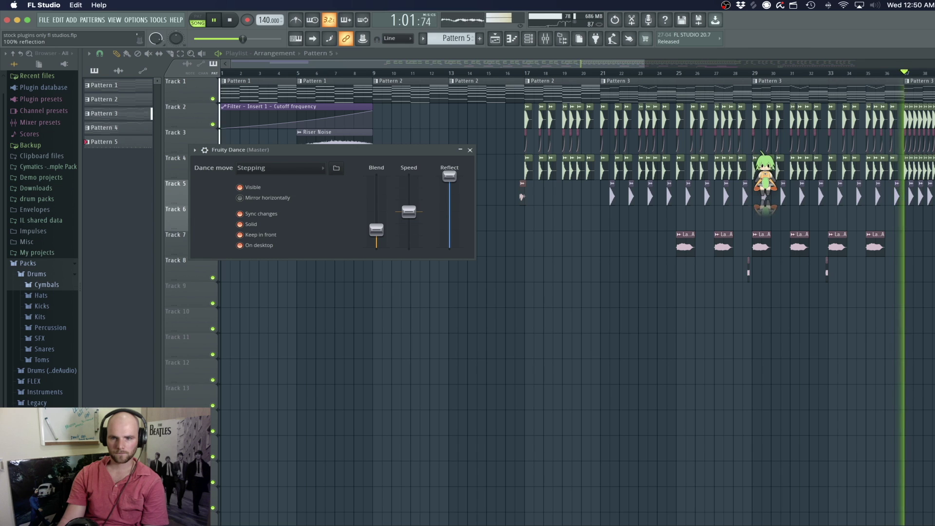
pyautogui.moveTo(409, 211); pyautogui.dragTo(409, 198)
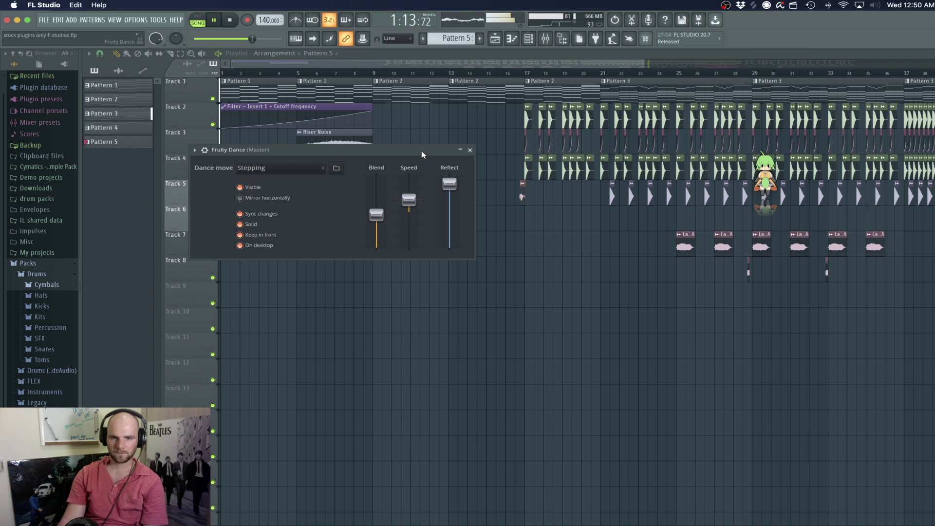
# - Follow the song's playback through the later sections of the playlist to the end of the arrangement
pyautogui.moveTo(645, 64); pyautogui.dragTo(872, 65)
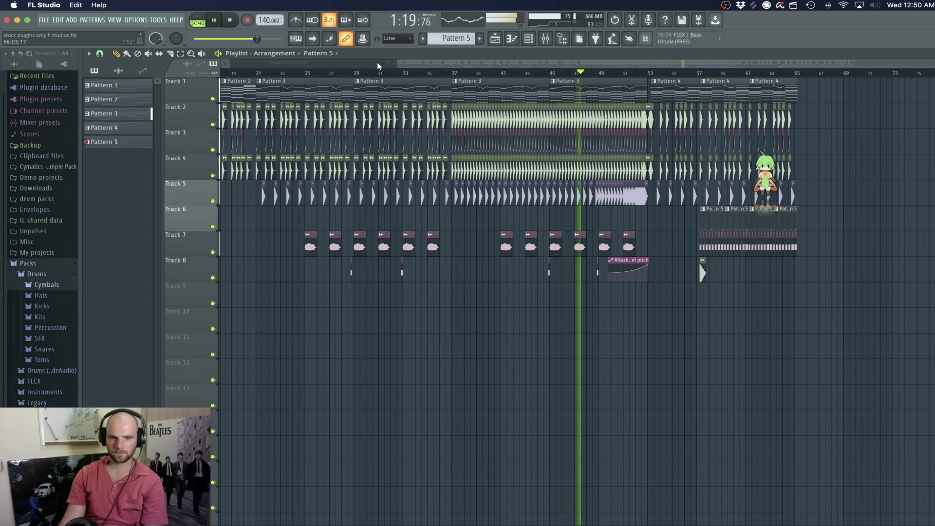
pyautogui.moveTo(402, 64); pyautogui.dragTo(567, 69)
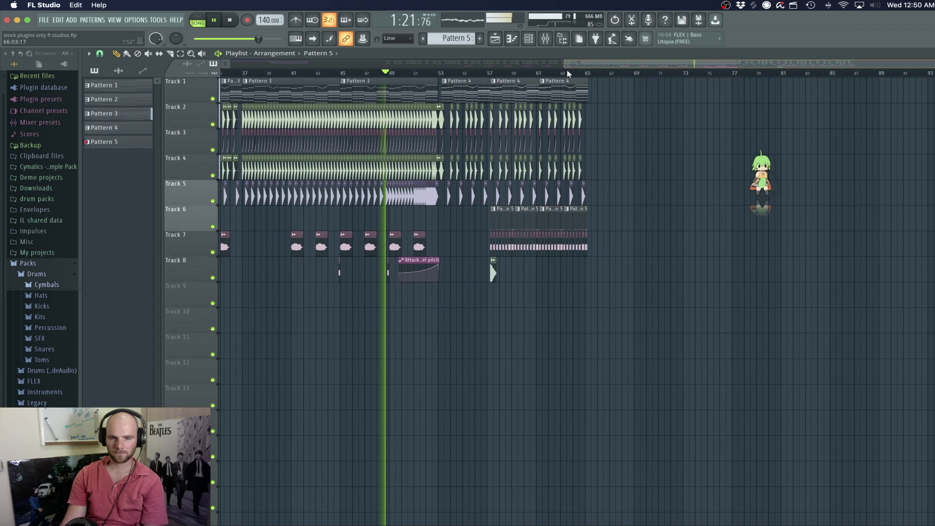
pyautogui.moveTo(648, 63); pyautogui.dragTo(535, 68)
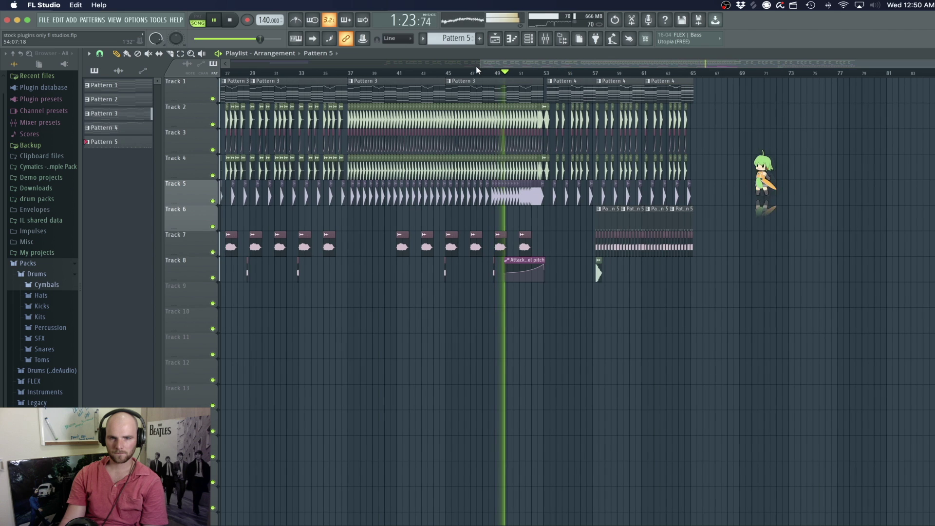
pyautogui.moveTo(479, 64); pyautogui.dragTo(621, 66)
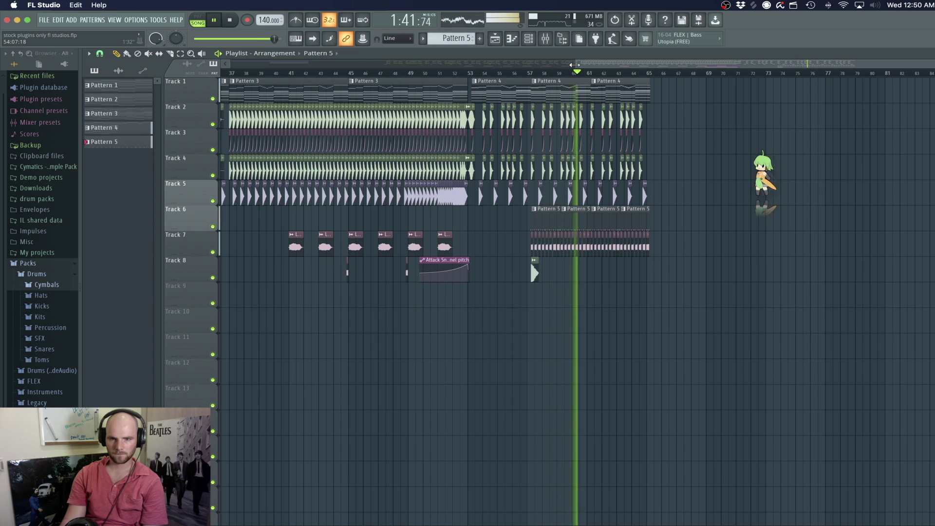
pyautogui.moveTo(575, 65); pyautogui.dragTo(724, 63)
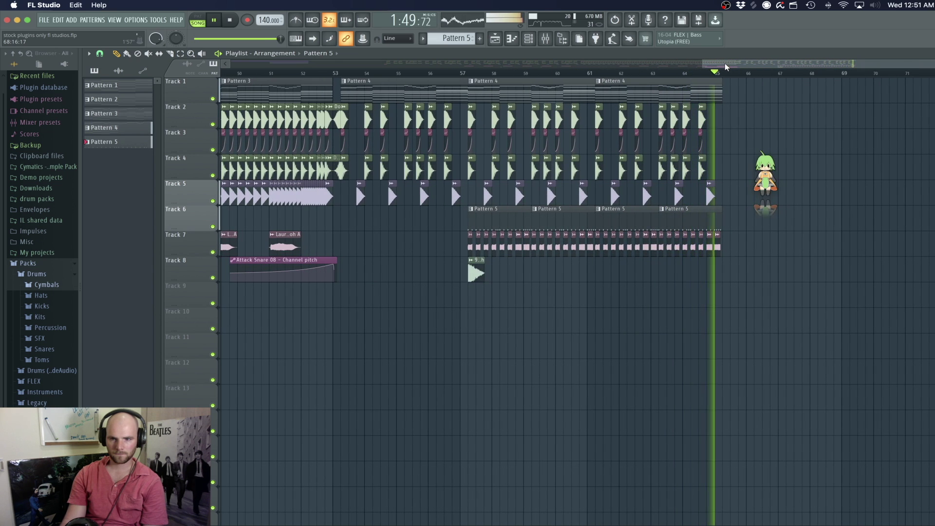